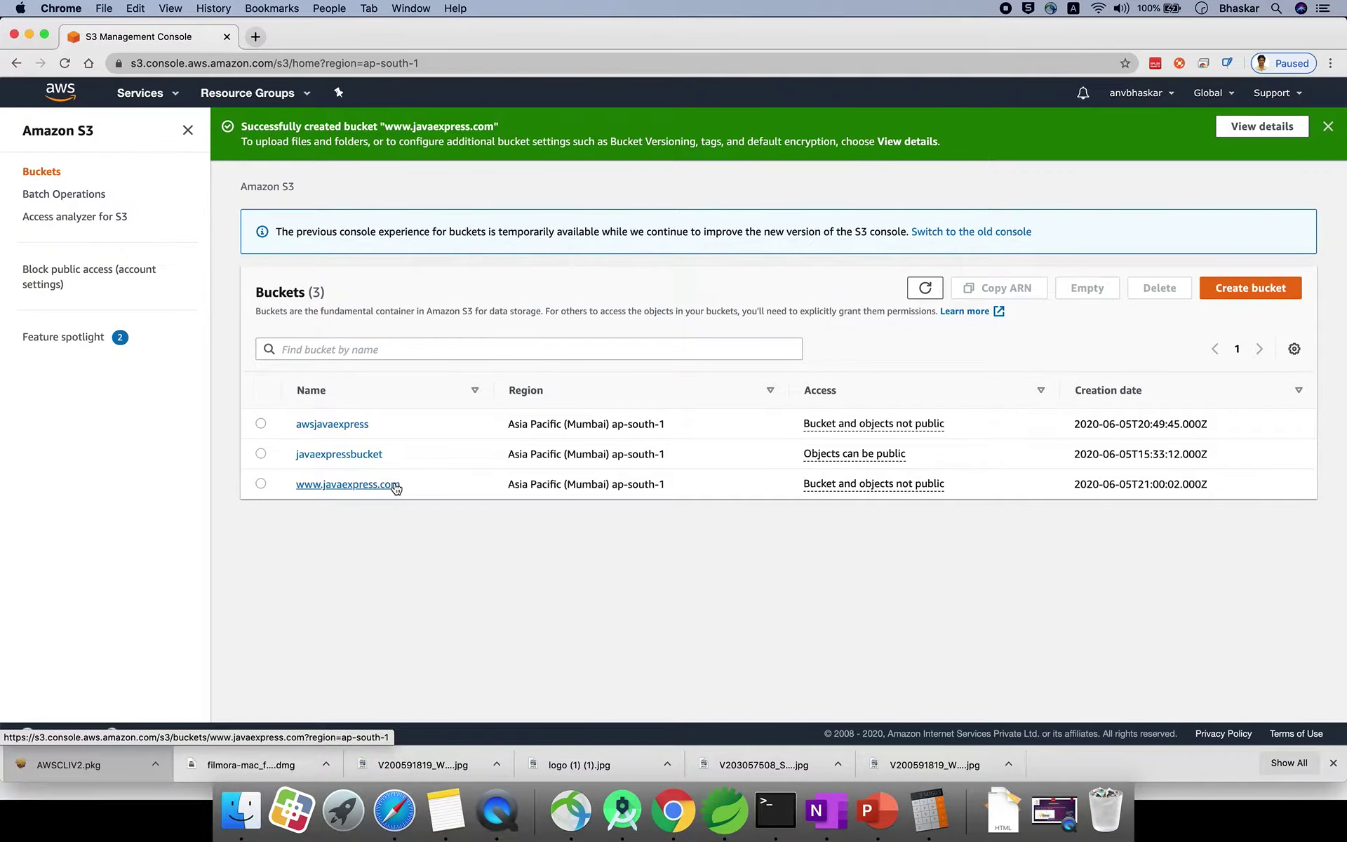
{"action": "left_click", "coordinate": [365, 485]}
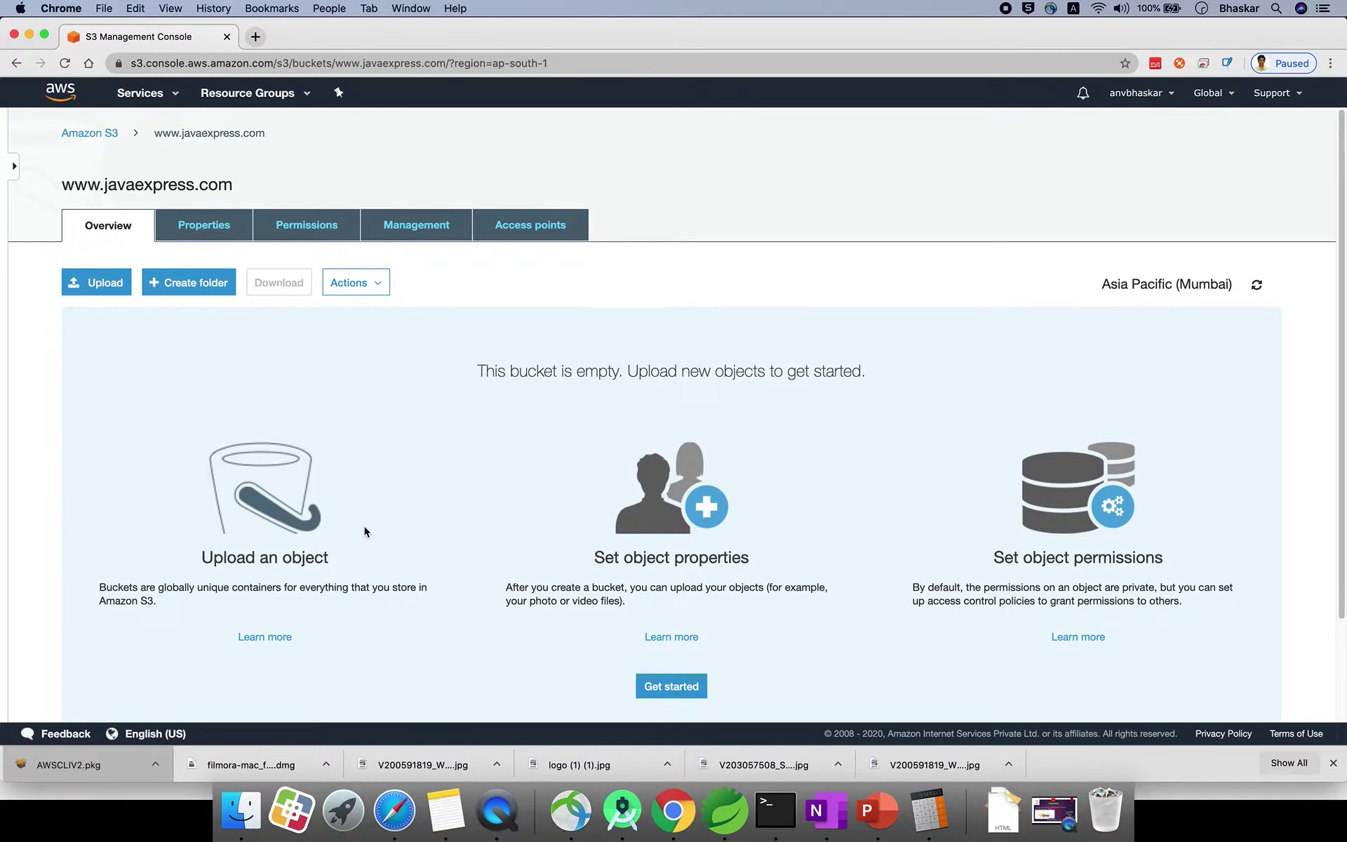
{"action": "left_click", "coordinate": [255, 37]}
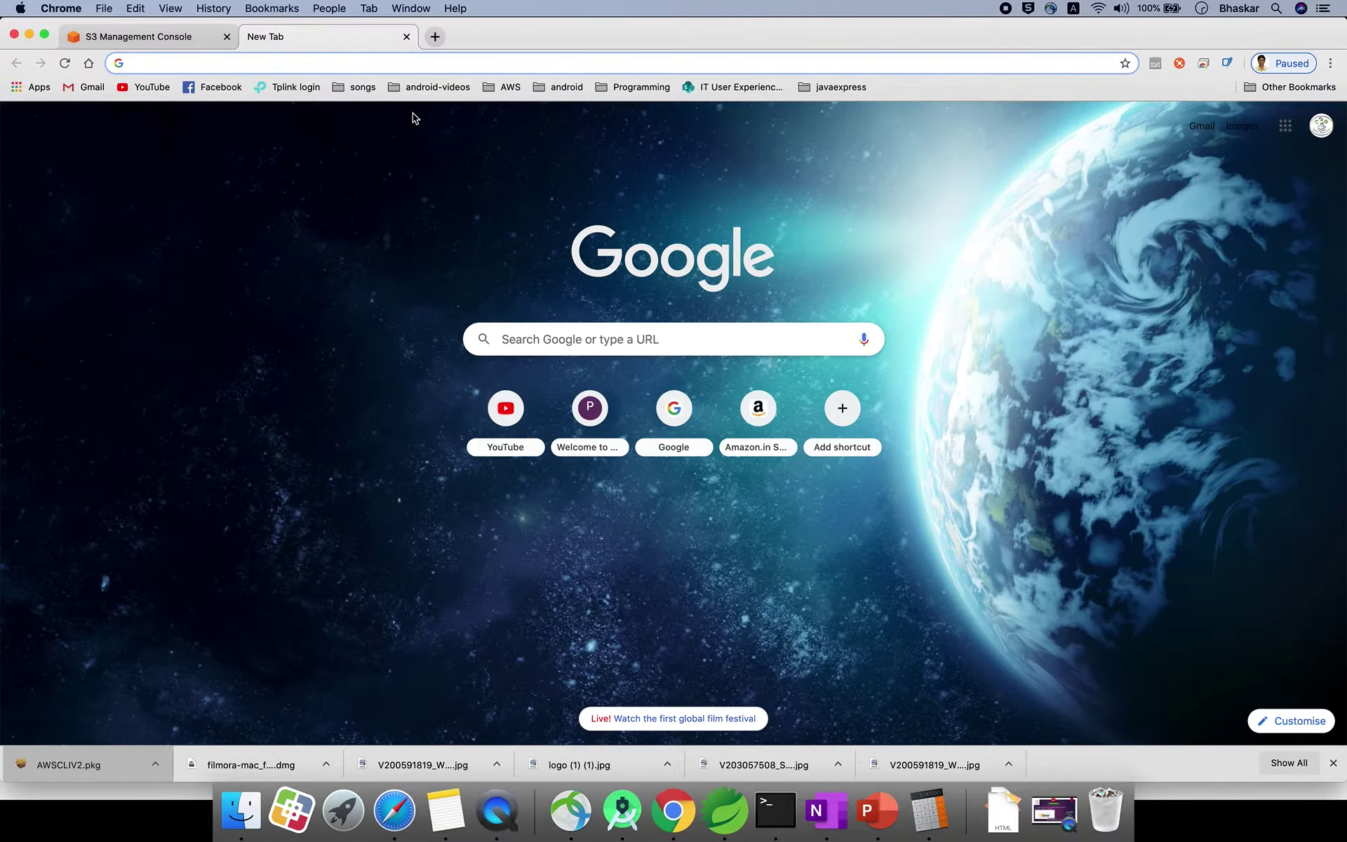
{"action": "type", "text": "w"}
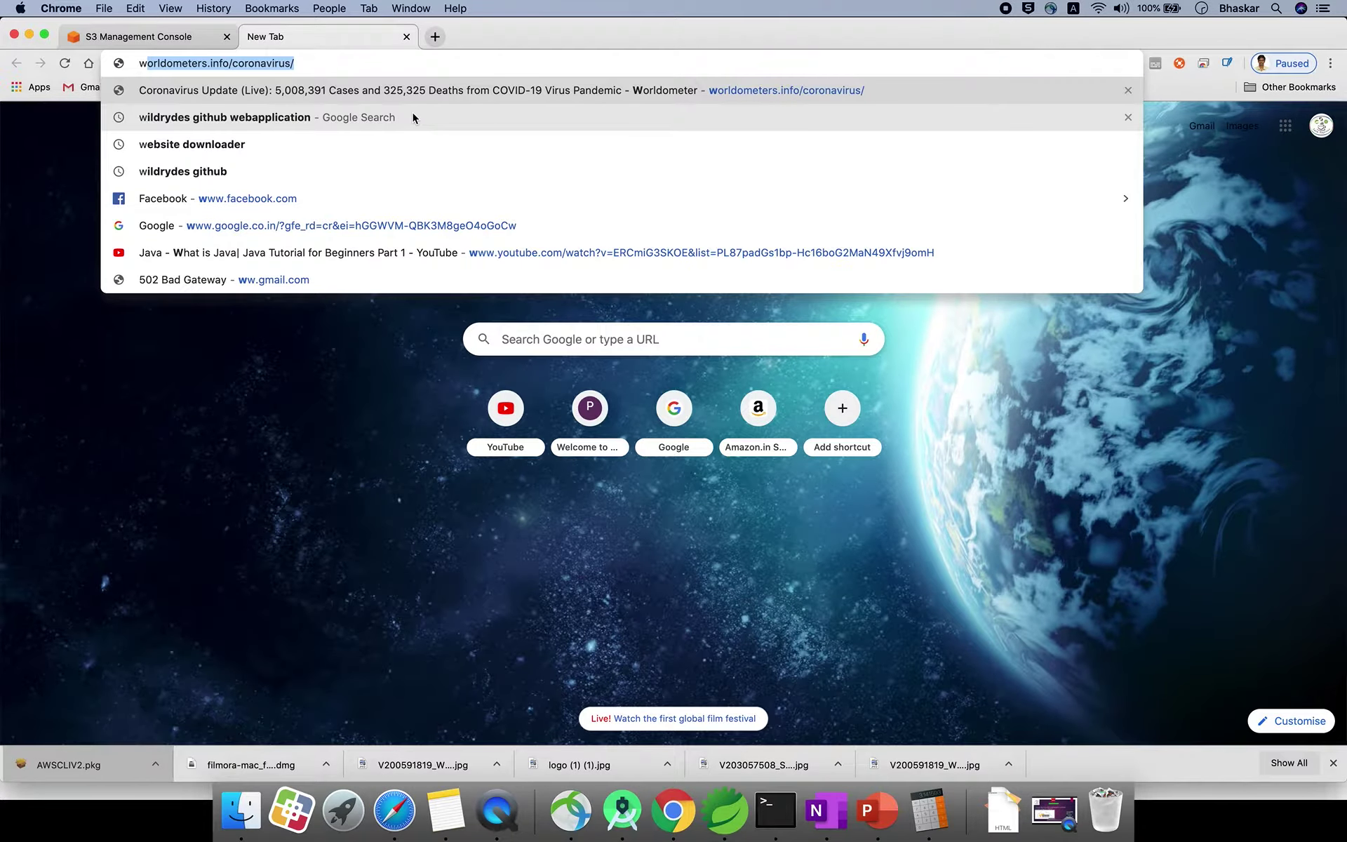
{"action": "type", "text": "i"}
{"action": "key", "text": "Return"}
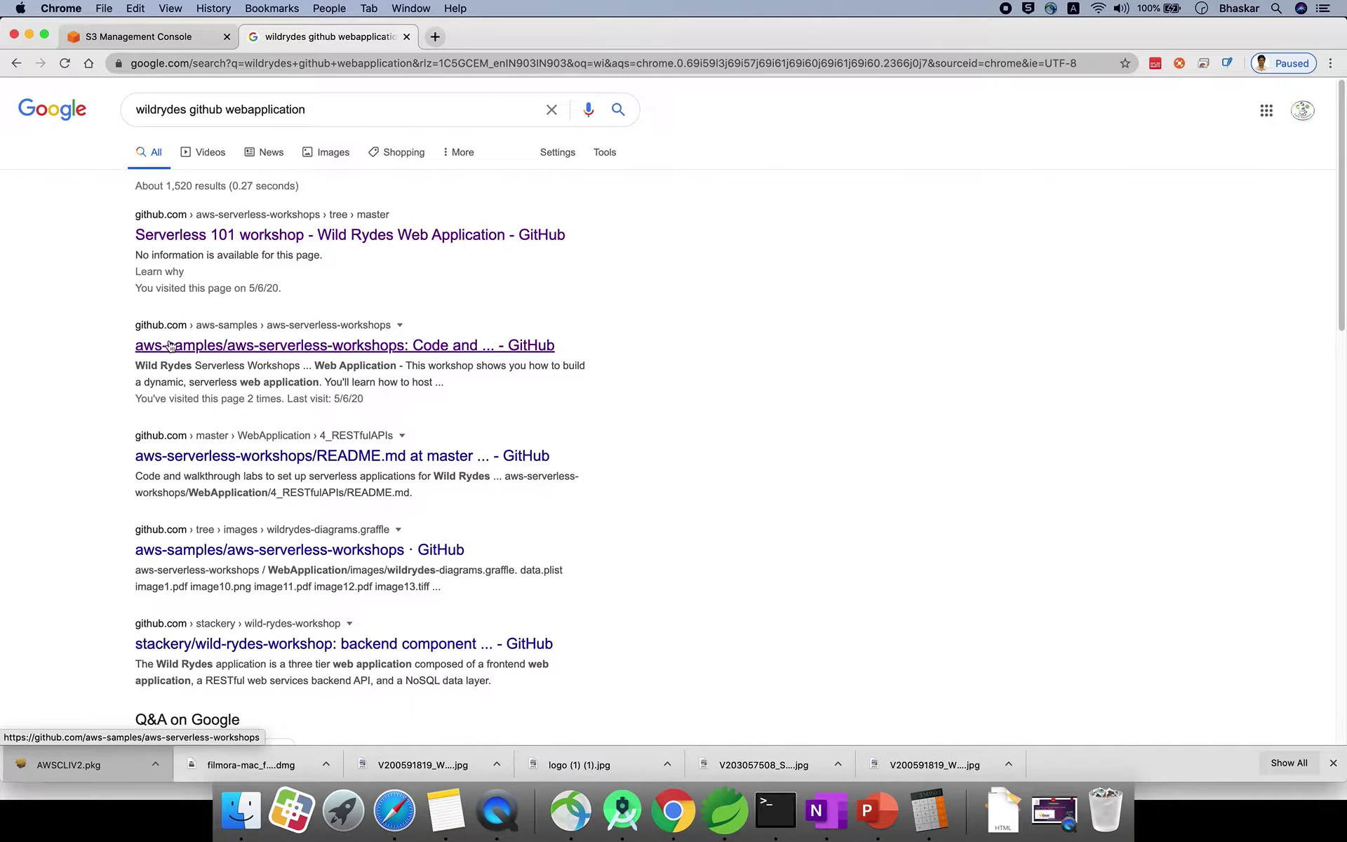
- Open the aws-samples/aws-serverless-workshops repository on GitHub and go to its WebApplication/1_StaticWebHosting folder
{"action": "left_click", "coordinate": [303, 352]}
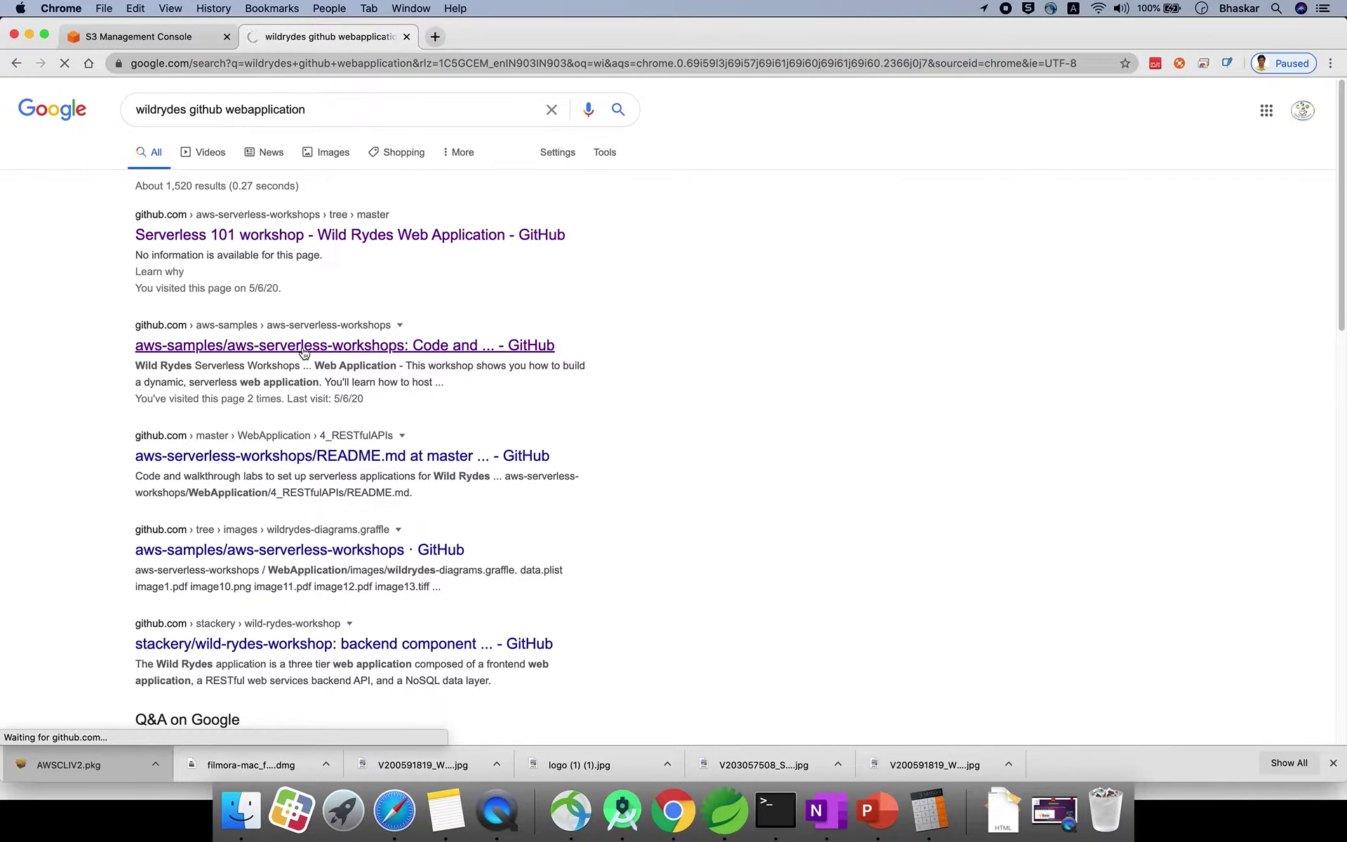
{"action": "scroll", "coordinate": [191, 414], "scroll_direction": "down", "scroll_amount": 5}
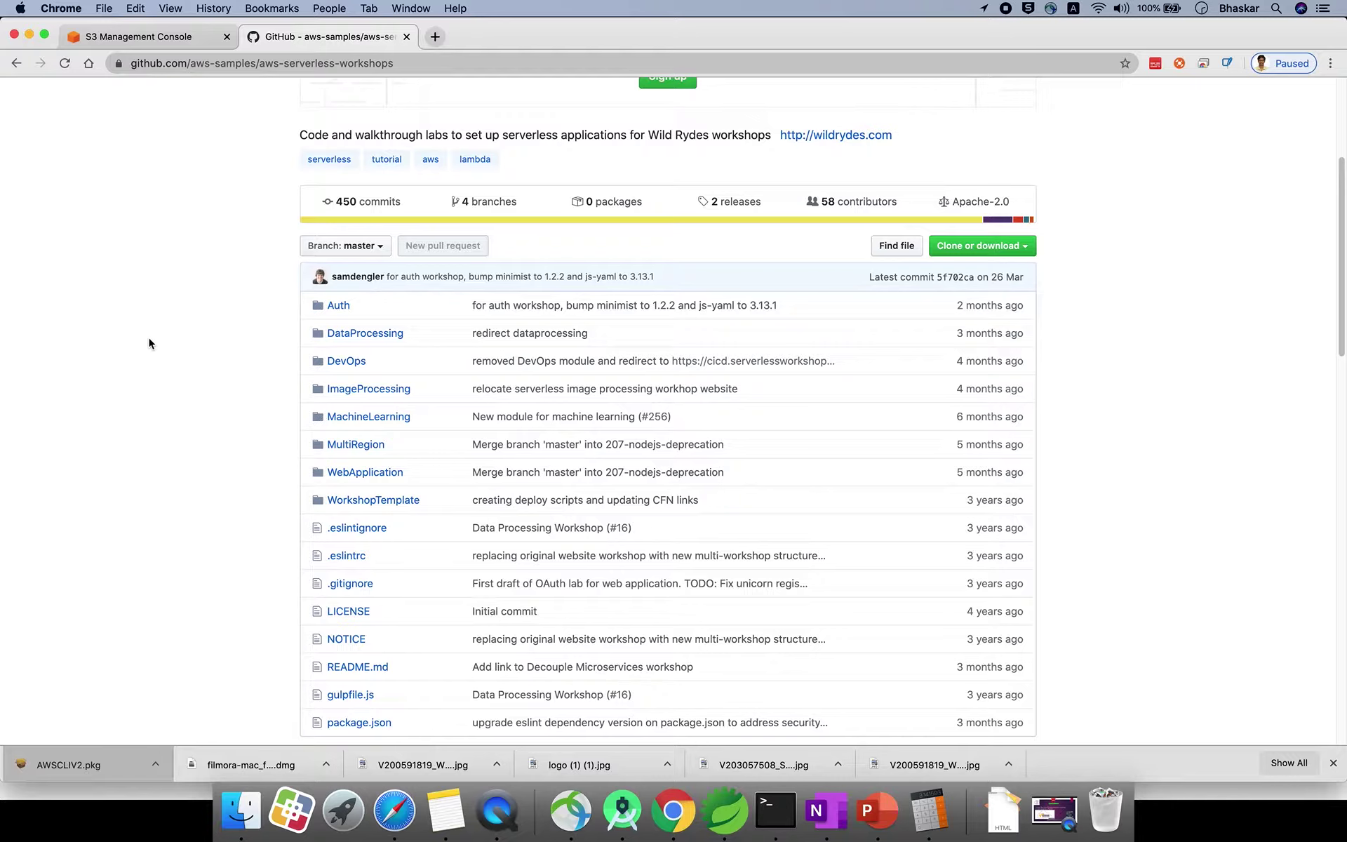
{"action": "left_click", "coordinate": [363, 475]}
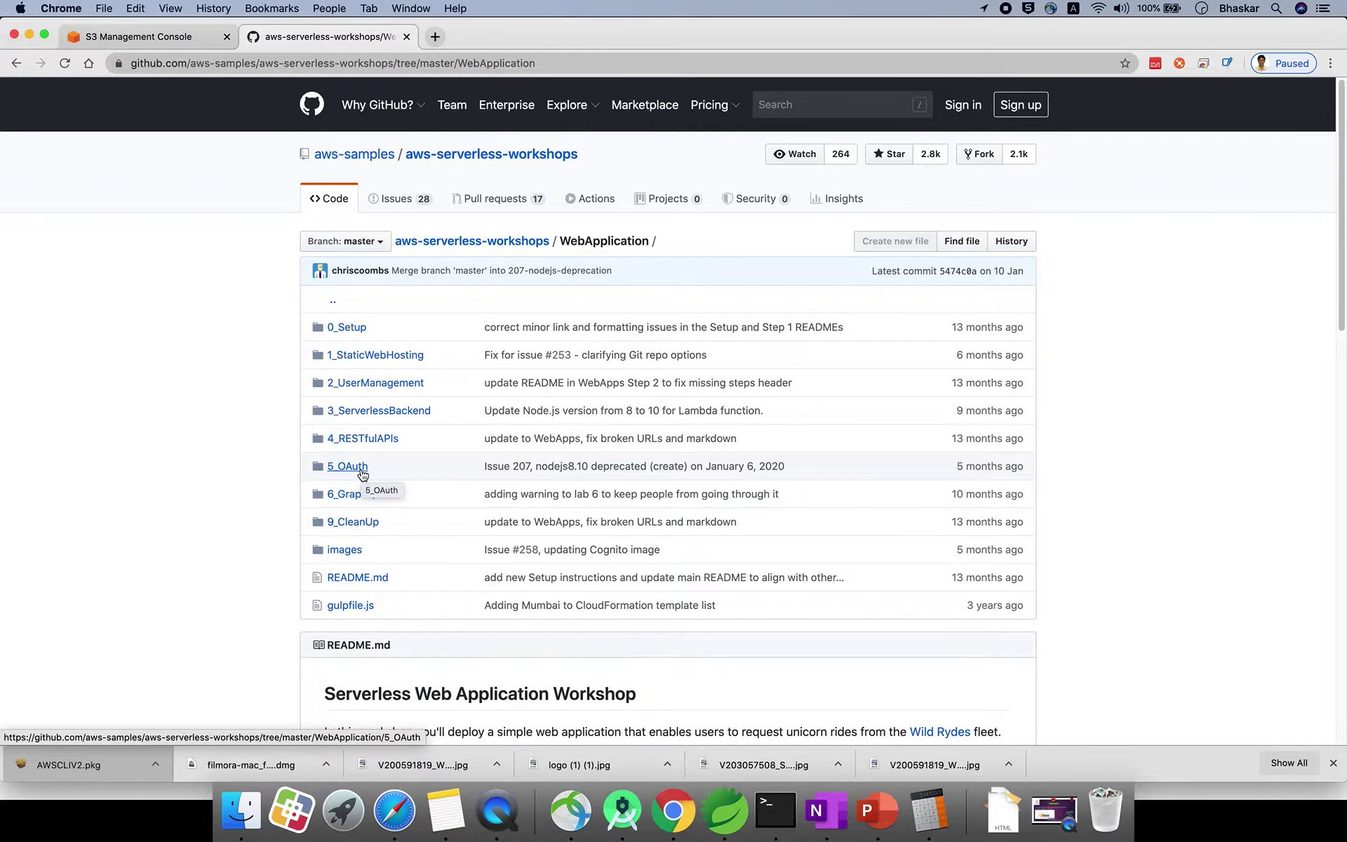
{"action": "left_click", "coordinate": [368, 360]}
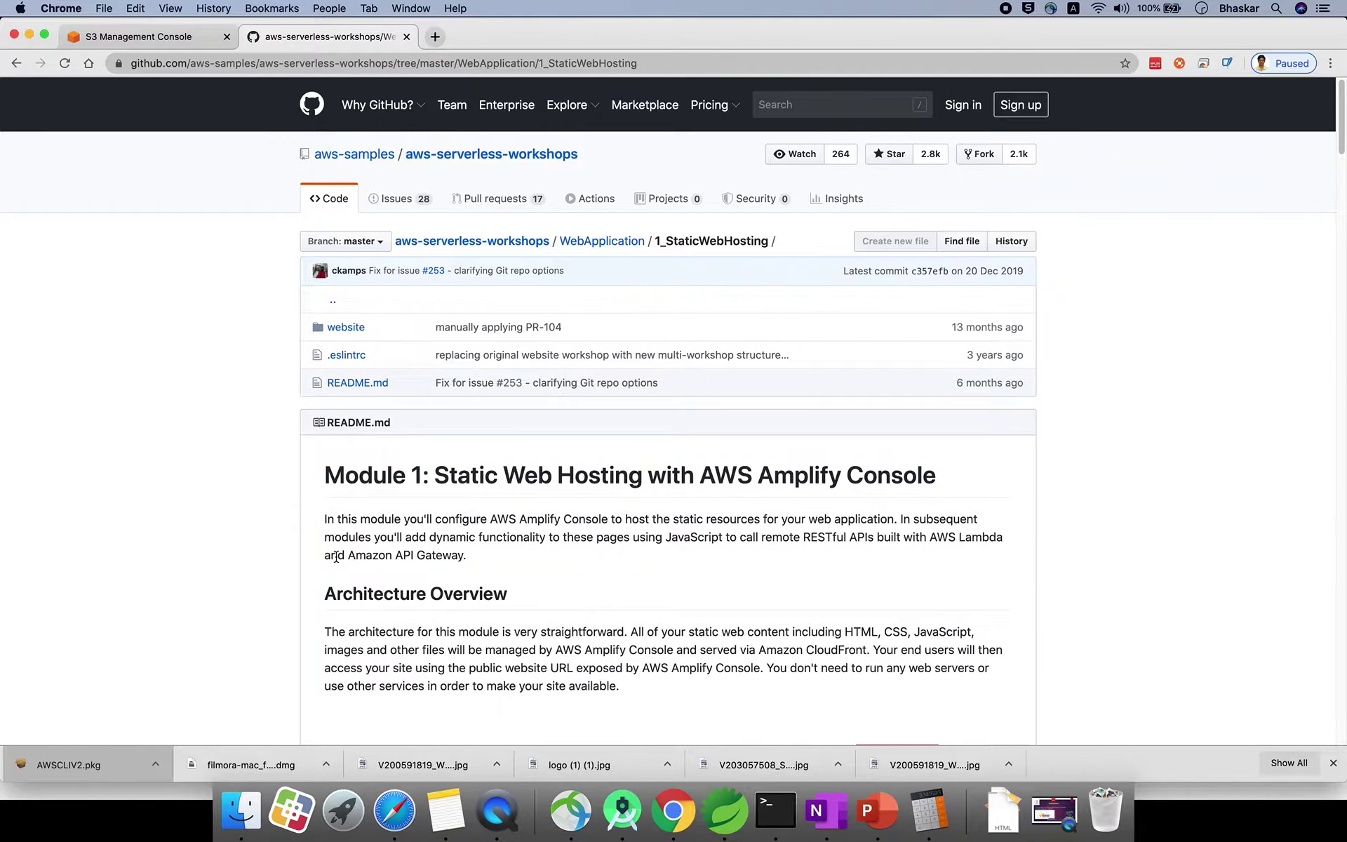
- Copy the S3 source path from the "Copy the files from S3" command in the README's Populate the git repository section
{"action": "scroll", "coordinate": [336, 556], "scroll_direction": "down", "scroll_amount": 5}
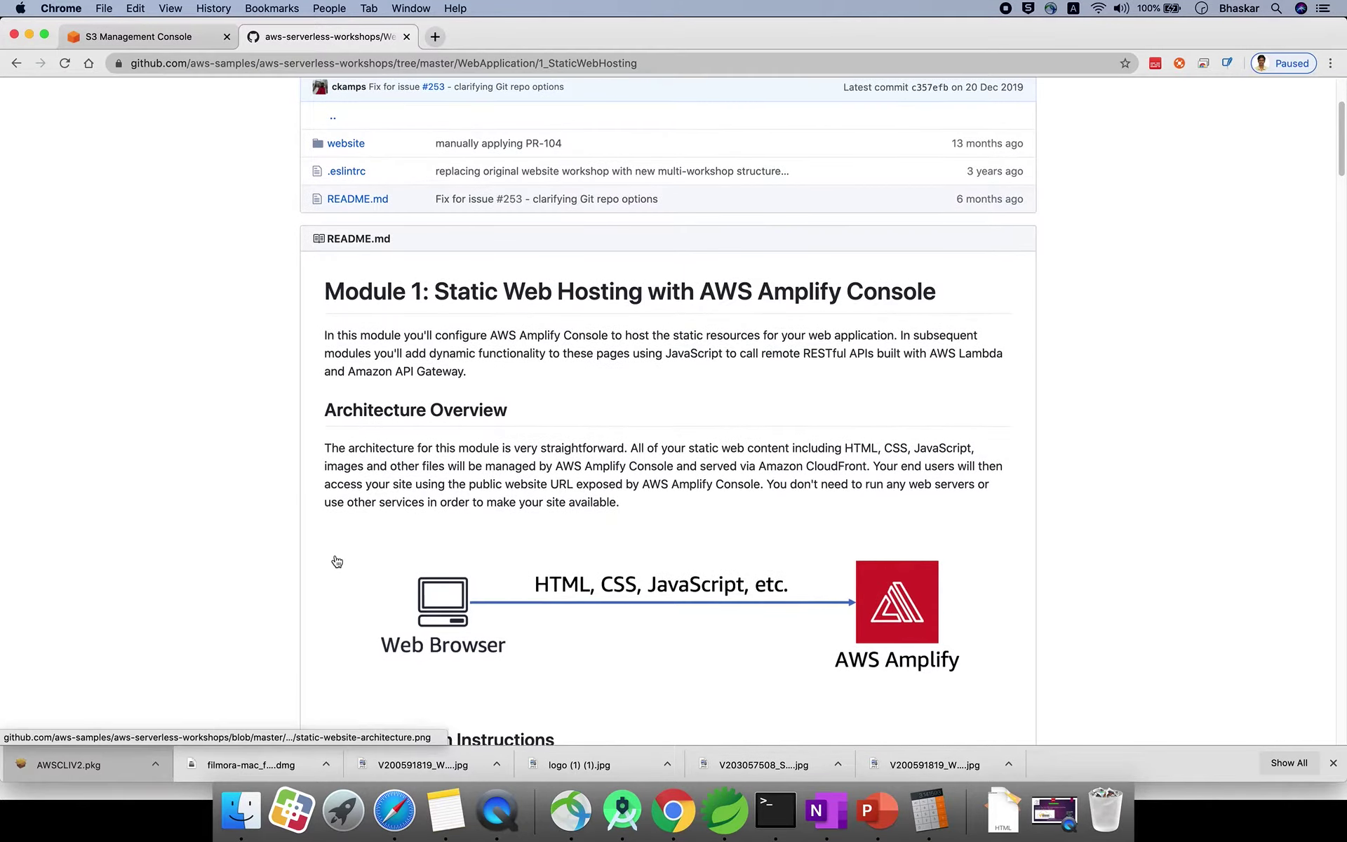
{"action": "scroll", "coordinate": [336, 561], "scroll_direction": "down", "scroll_amount": 20}
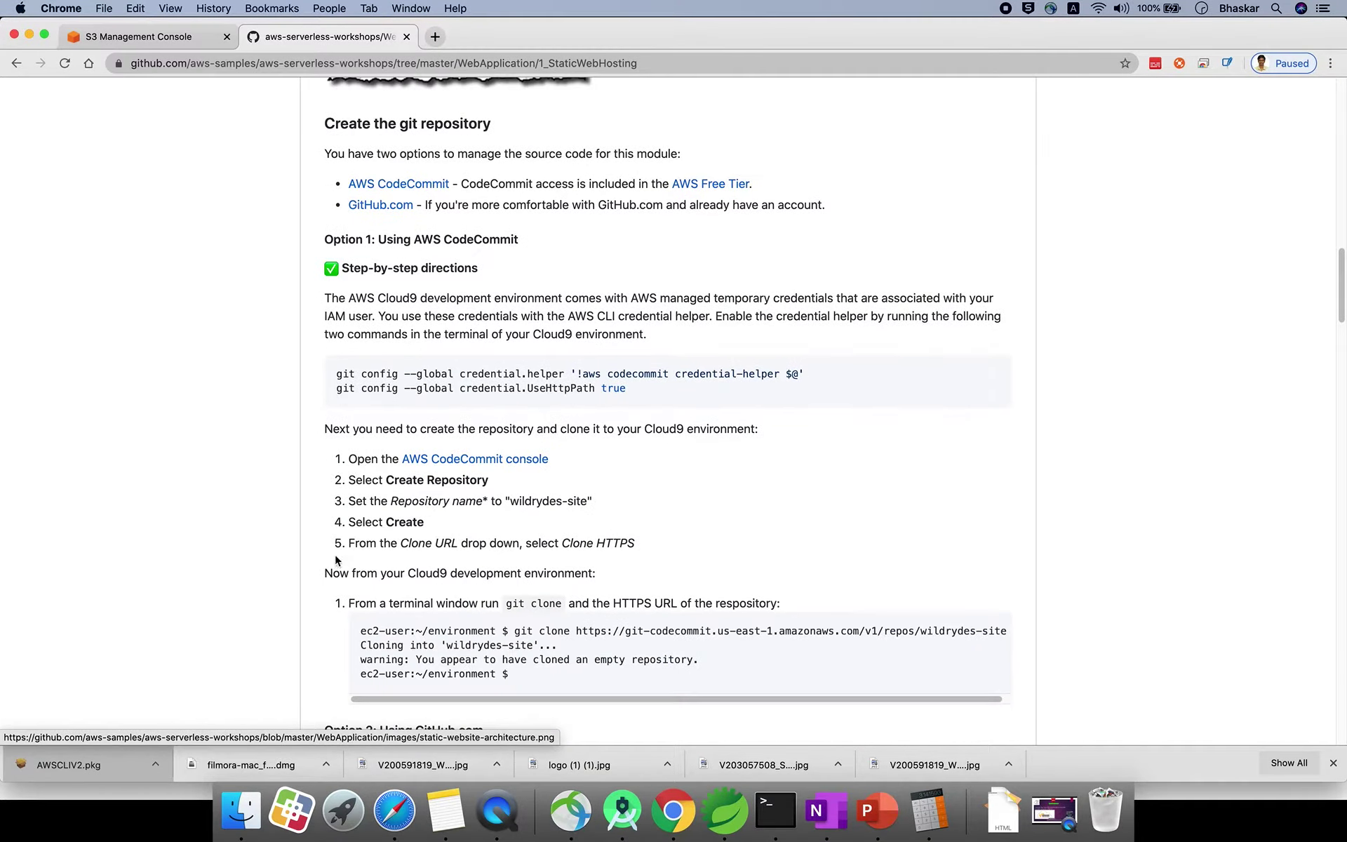
{"action": "scroll", "coordinate": [337, 561], "scroll_direction": "down", "scroll_amount": 15}
{"action": "scroll", "coordinate": [336, 560], "scroll_direction": "down", "scroll_amount": 8}
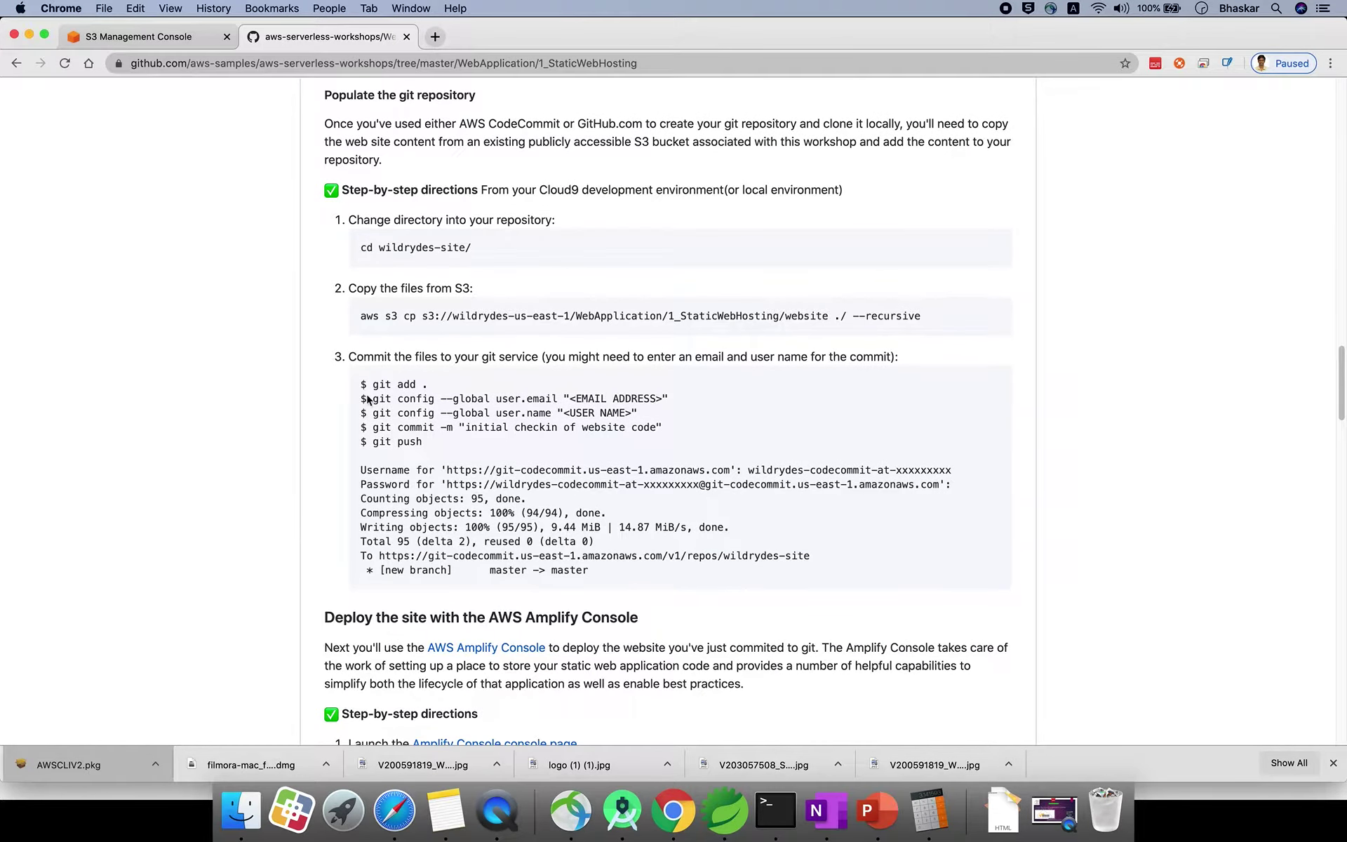
{"action": "left_click_drag", "start_coordinate": [350, 288], "coordinate": [462, 288]}
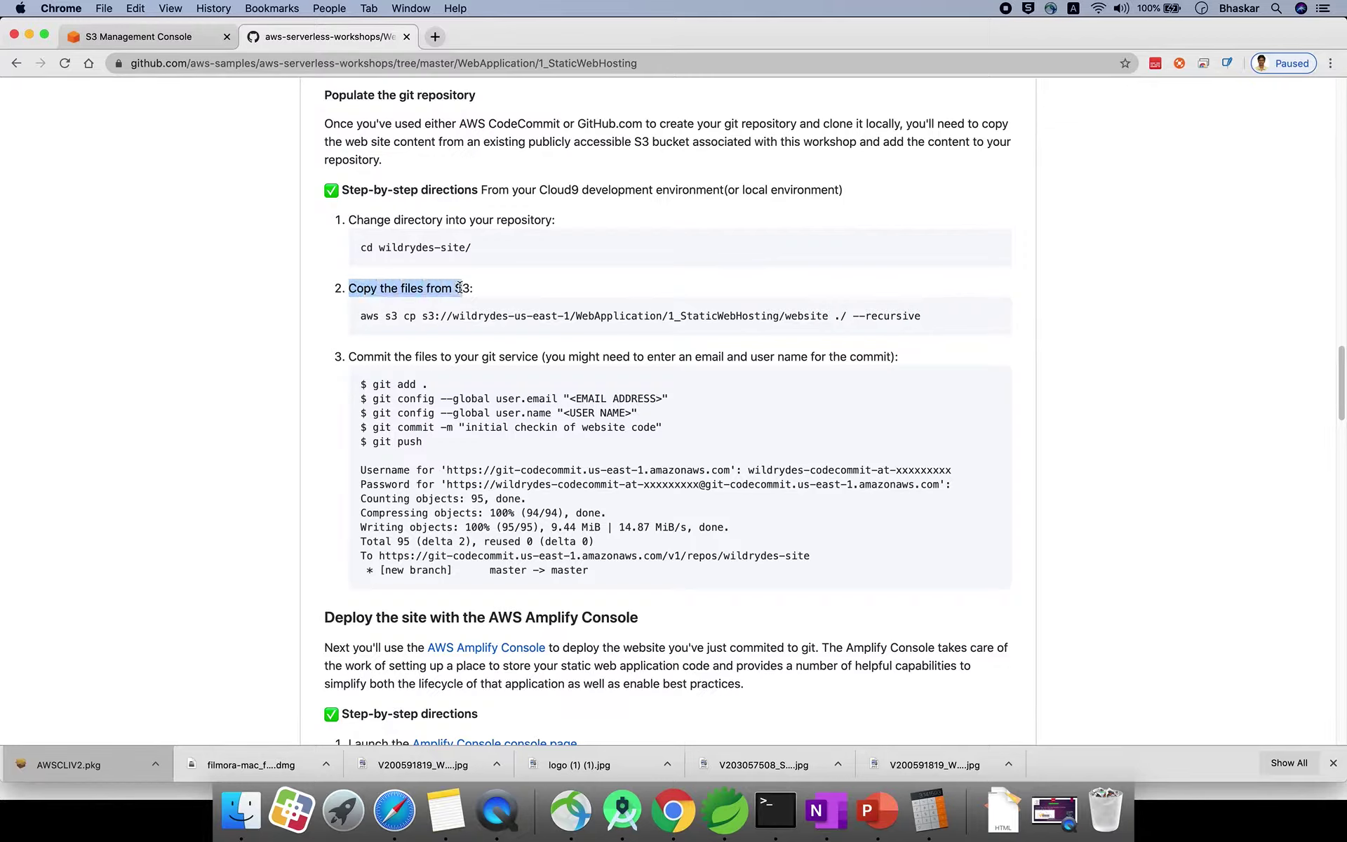
{"action": "left_click", "coordinate": [437, 319]}
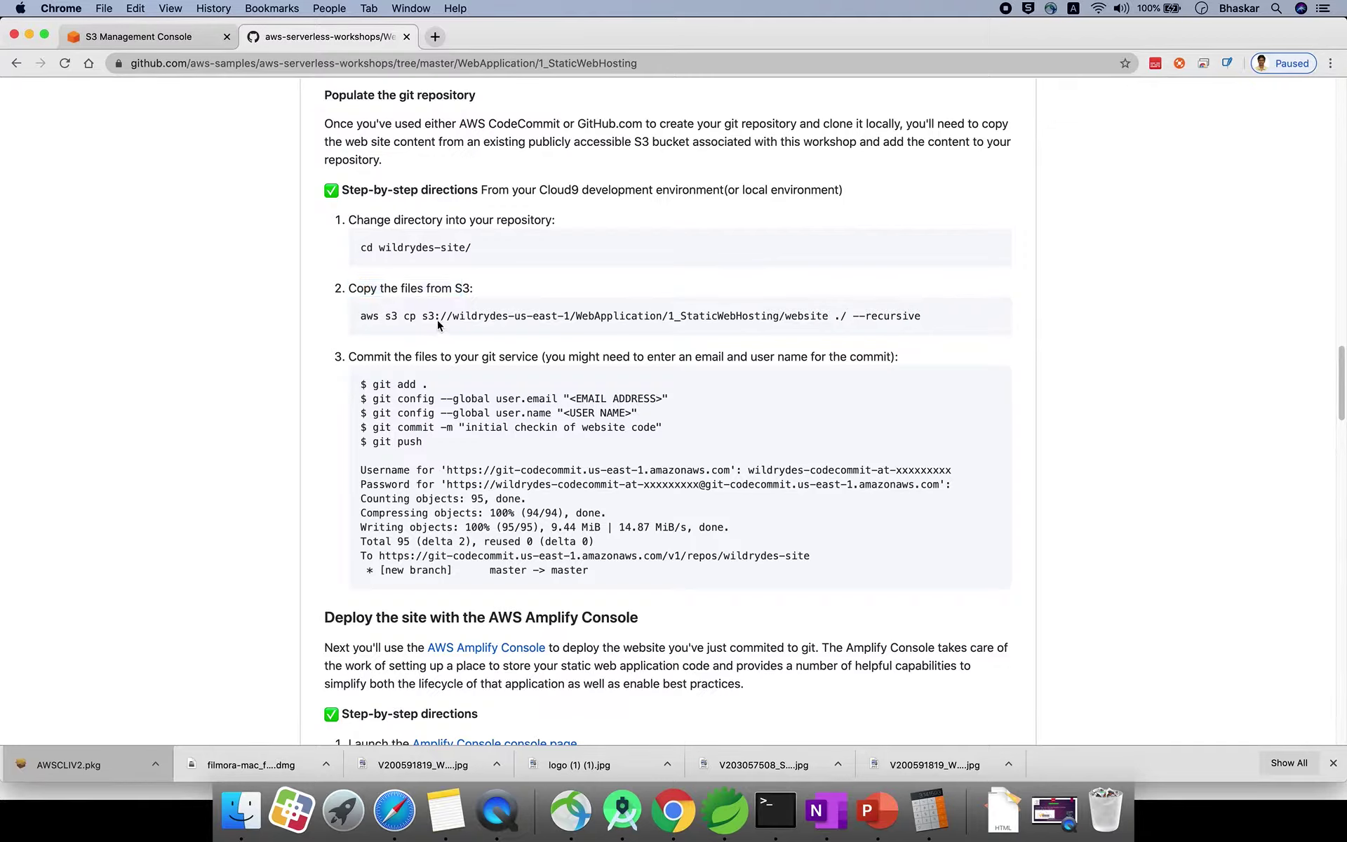
{"action": "left_click_drag", "start_coordinate": [424, 320], "coordinate": [822, 321]}
{"action": "right_click", "coordinate": [774, 317]}
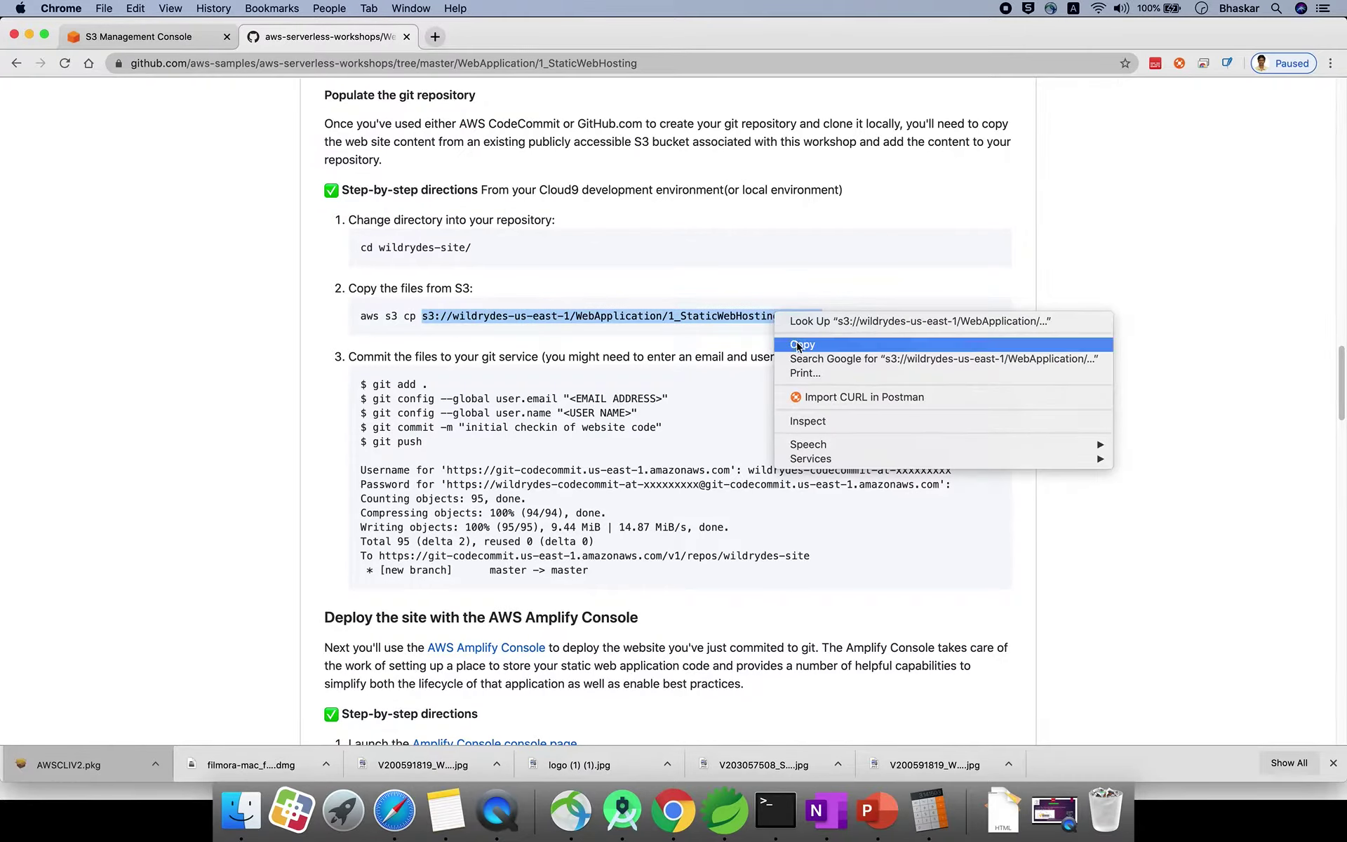
{"action": "left_click", "coordinate": [795, 345]}
- Switch to OneNote and replace the sync command's source s3://awsjavaexpress with the copied path s3://wildrydes-us-east-1/WebApplication/1_StaticWebHosting/websit
{"action": "left_click", "coordinate": [816, 810]}
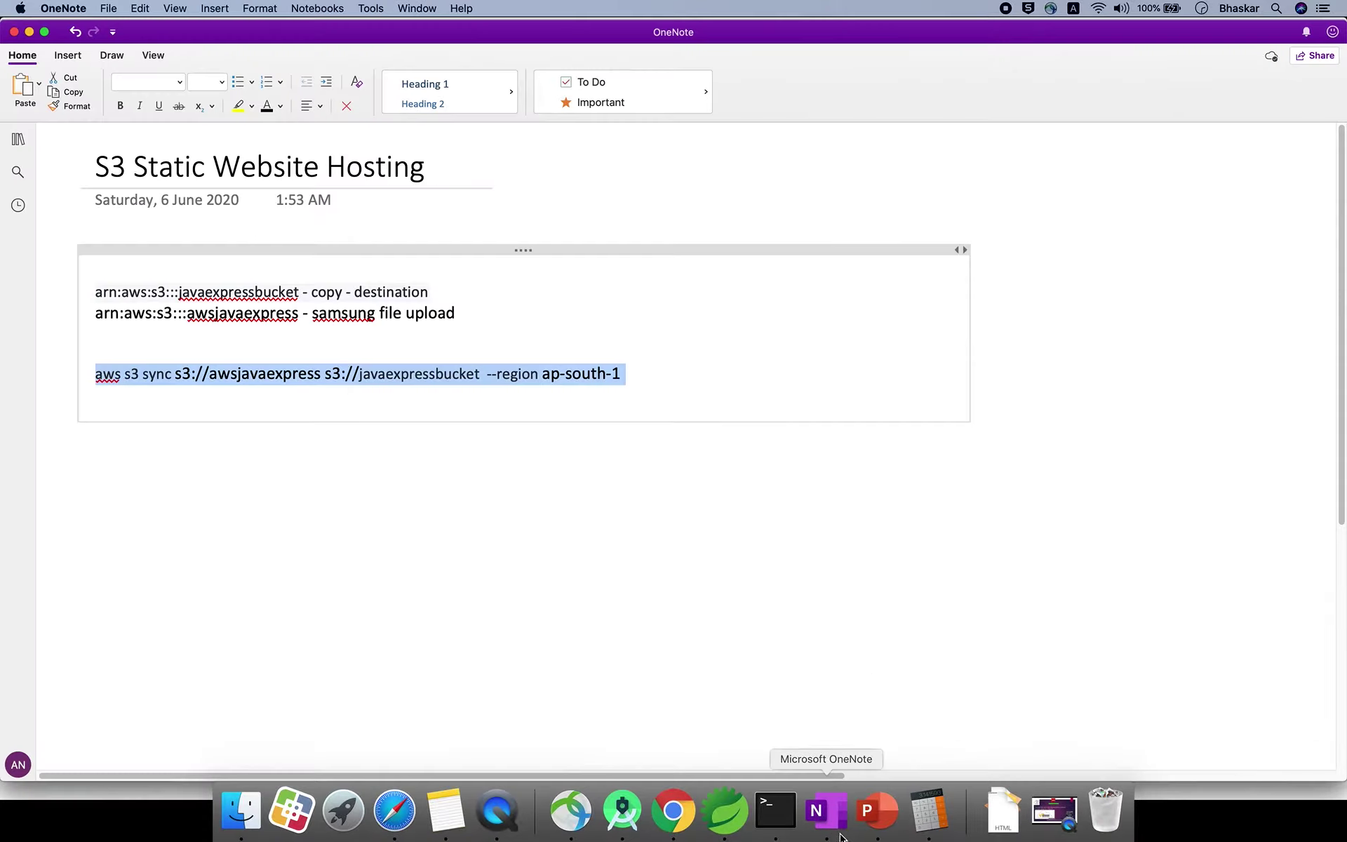
{"action": "left_click", "coordinate": [388, 375]}
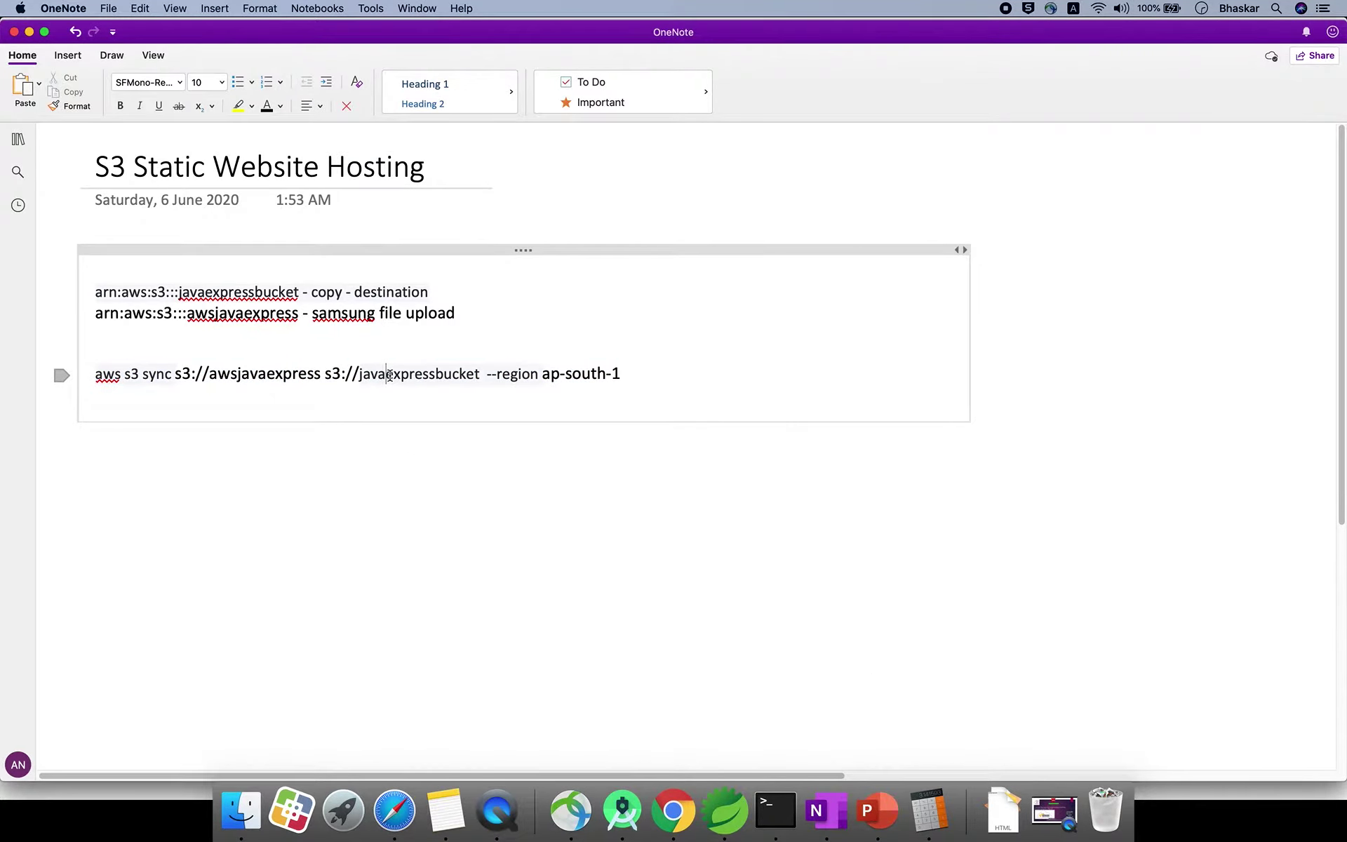
{"action": "double_click", "coordinate": [110, 376]}
{"action": "left_click", "coordinate": [130, 374]}
{"action": "double_click", "coordinate": [130, 373]}
{"action": "double_click", "coordinate": [154, 375]}
{"action": "left_click", "coordinate": [179, 373]}
{"action": "left_click_drag", "start_coordinate": [176, 374], "coordinate": [318, 366]}
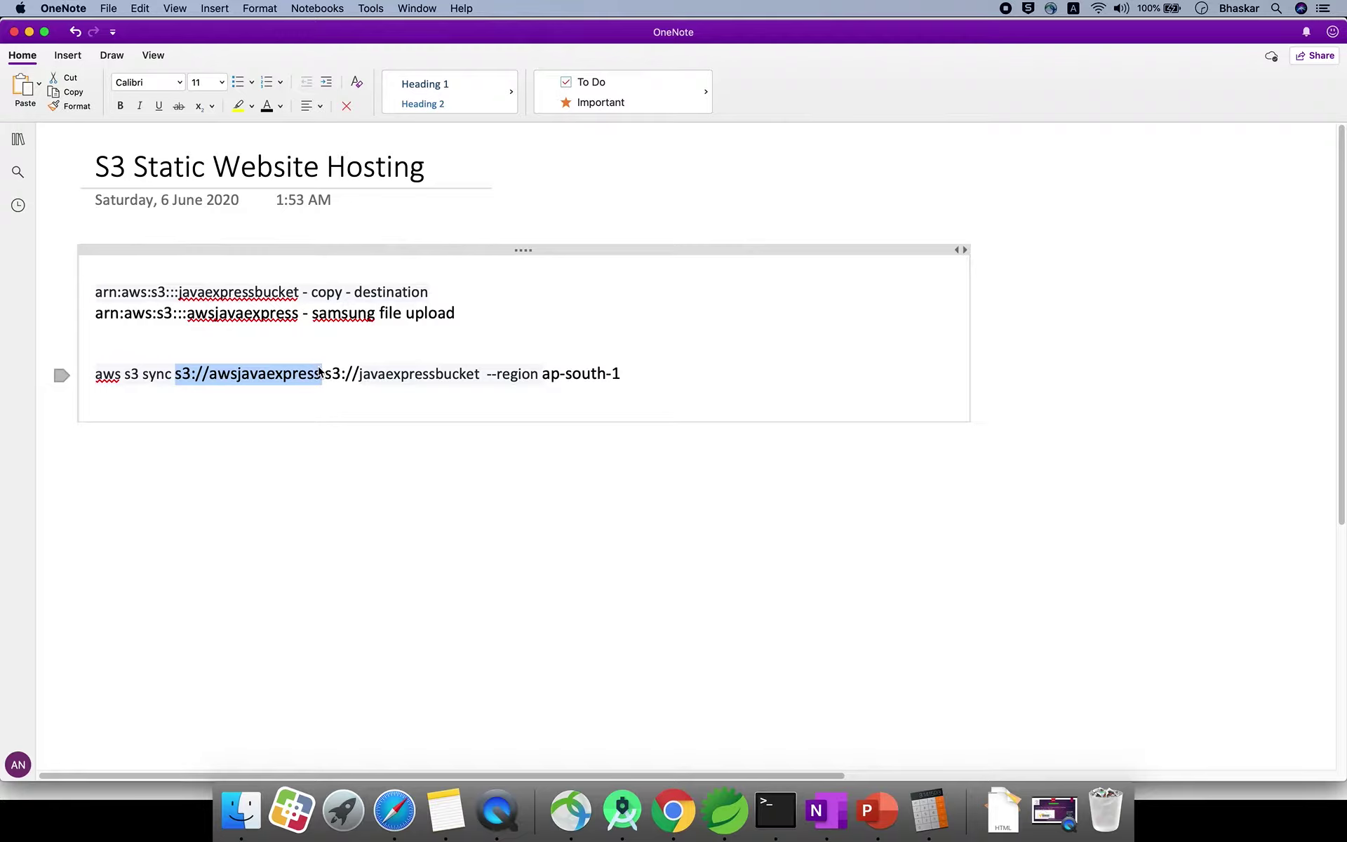
{"action": "key", "text": "super+v"}
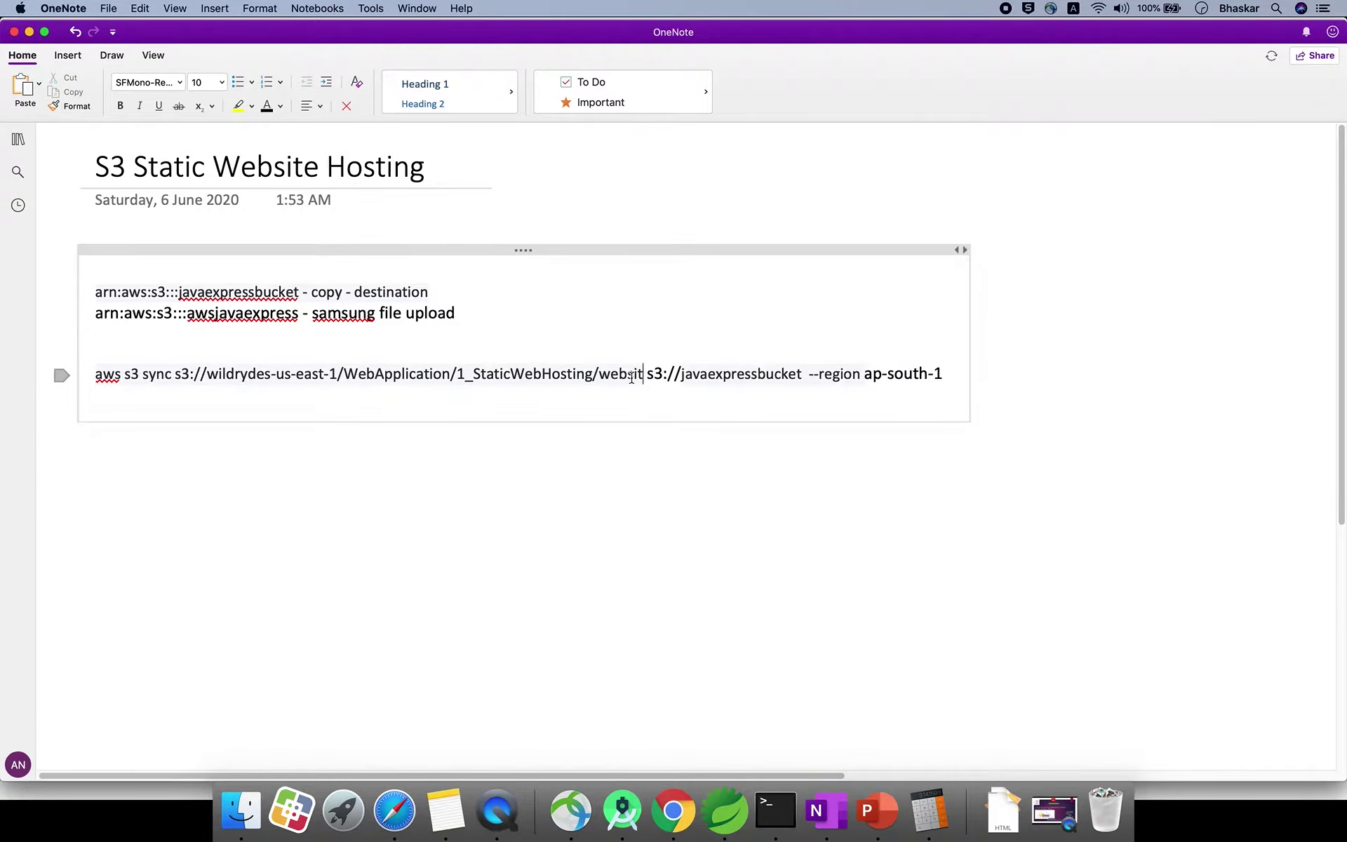
{"action": "mouse_move", "coordinate": [686, 373]}
{"action": "left_mouse_down"}
{"action": "mouse_move", "coordinate": [770, 374]}
{"action": "mouse_move", "coordinate": [686, 375]}
{"action": "left_mouse_up"}
{"action": "left_click", "coordinate": [793, 373]}
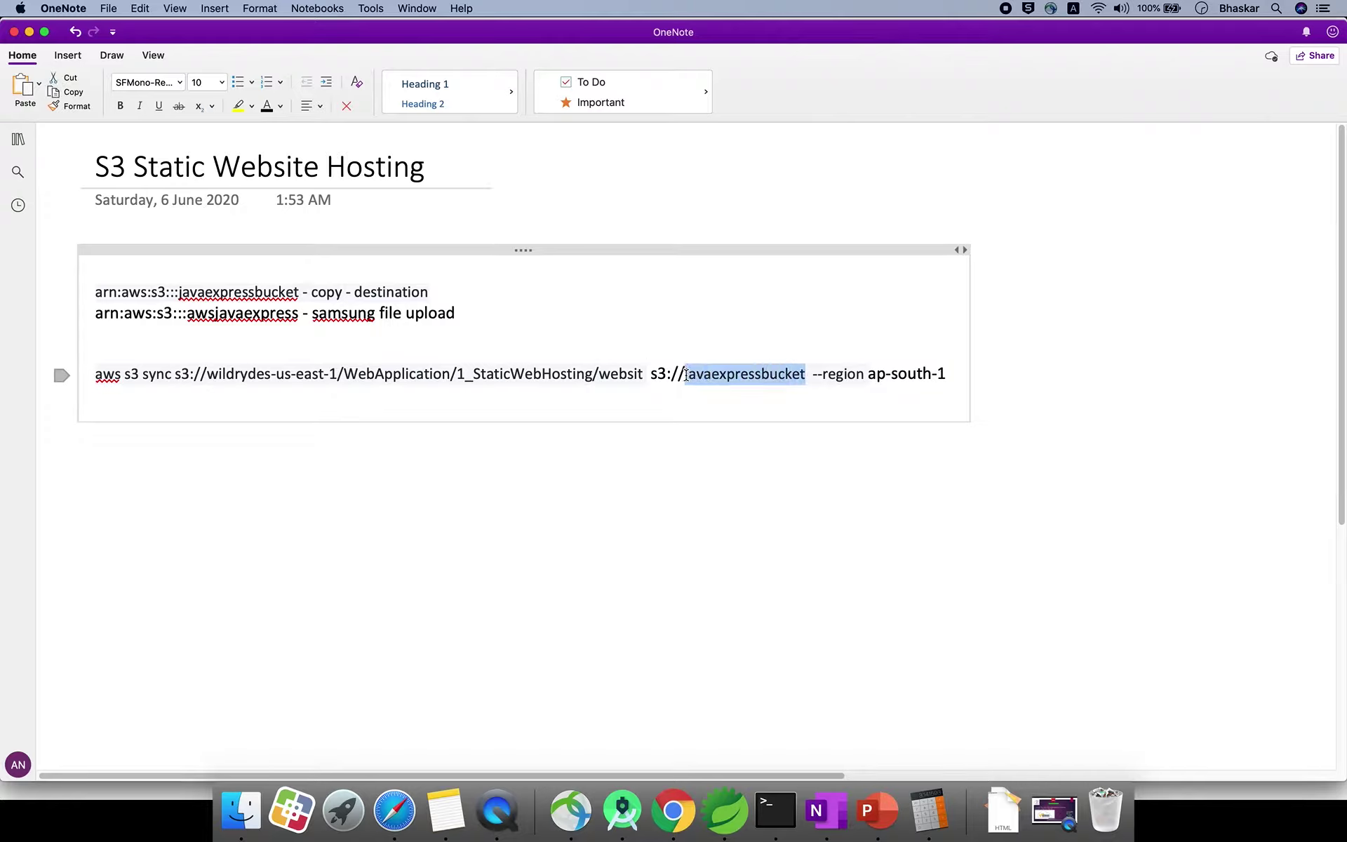
{"action": "type", "text": "www"}
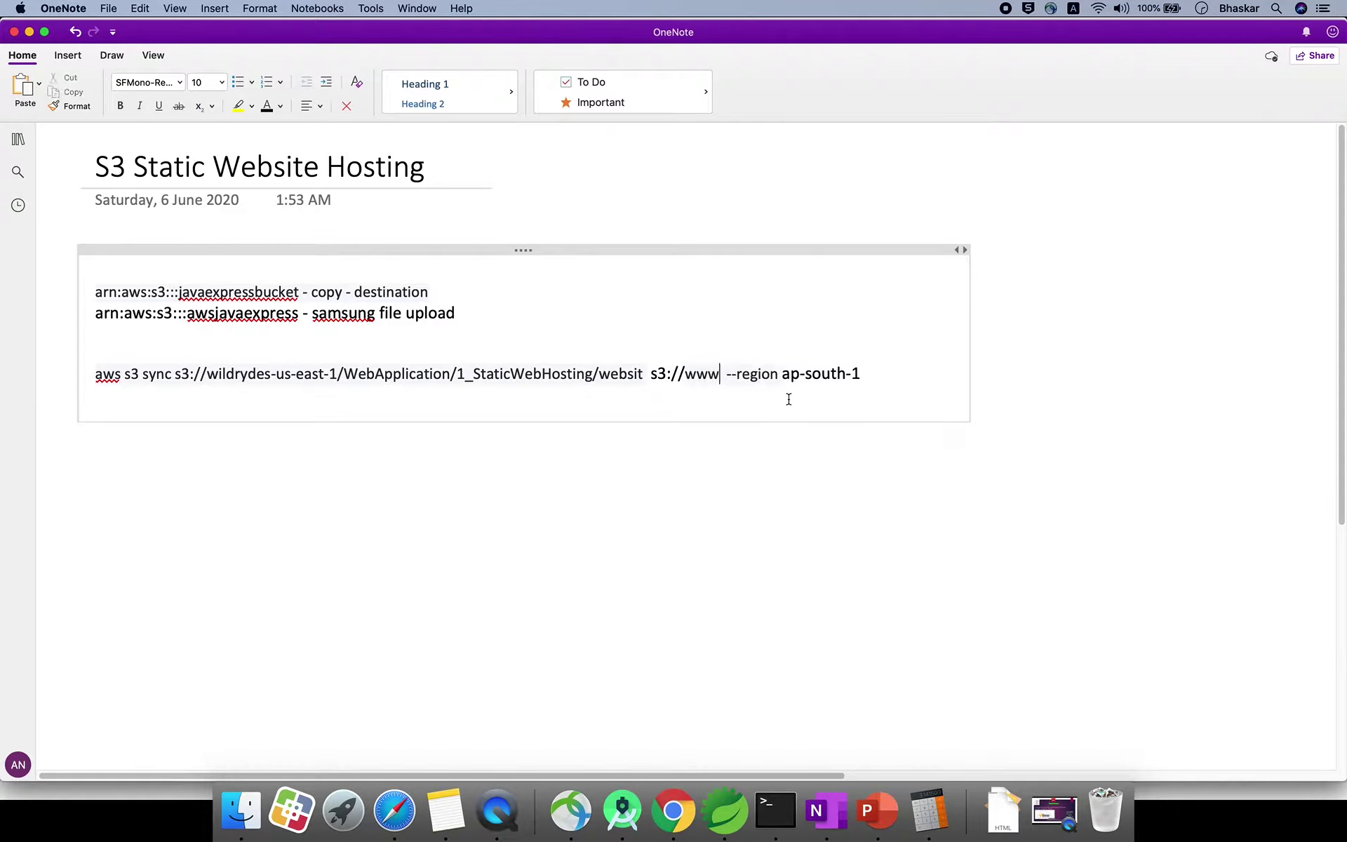
{"action": "type", "text": ".javaexp"}
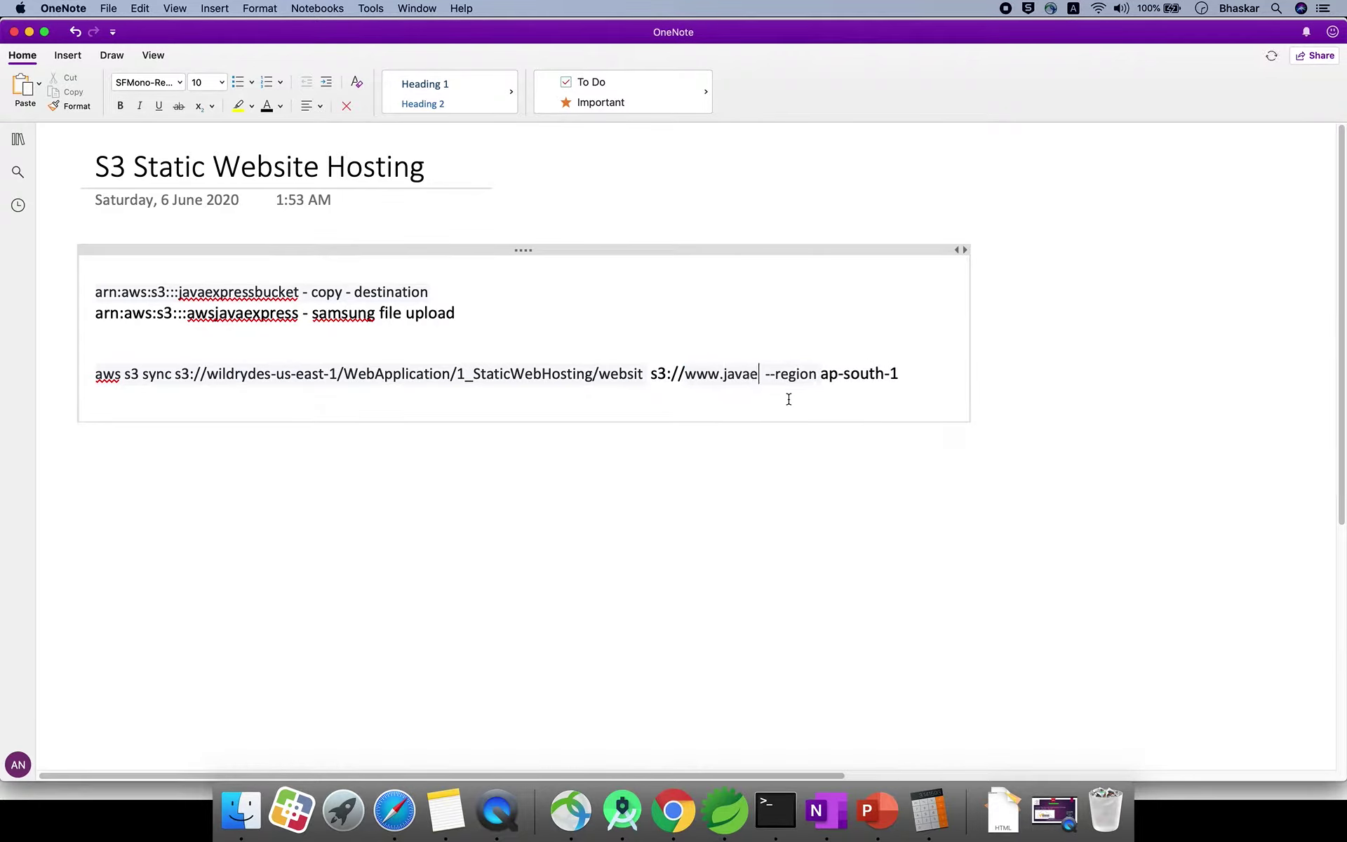
{"action": "type", "text": "ress.com"}
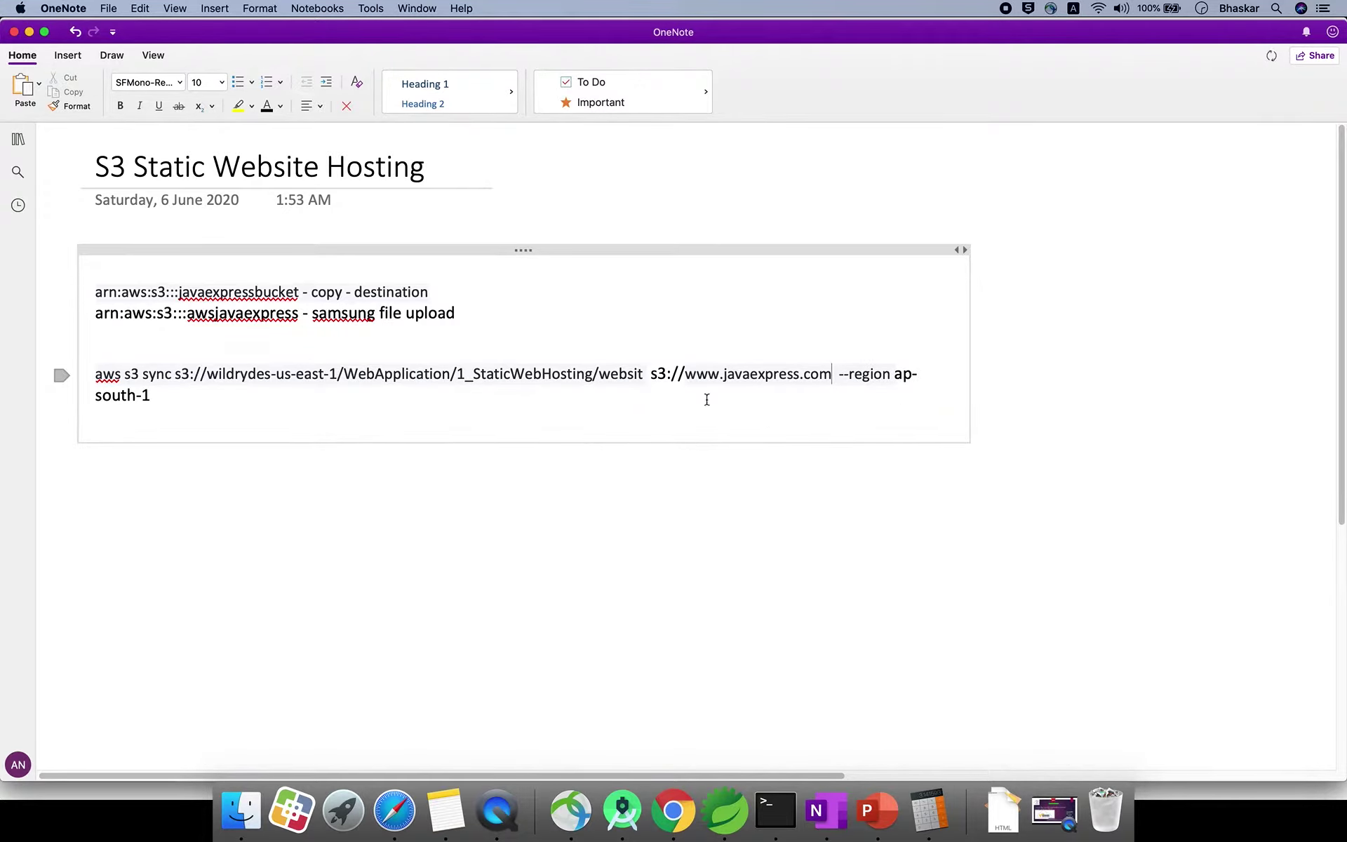
- Compare the sync command's destination and region option with the bucket name and region in the S3 console in Chrome
{"action": "double_click", "coordinate": [783, 375]}
{"action": "left_click", "coordinate": [836, 410]}
{"action": "left_click", "coordinate": [840, 374]}
{"action": "key", "text": "super+shift+Left"}
{"action": "left_click", "coordinate": [889, 373]}
{"action": "left_click", "coordinate": [689, 814]}
{"action": "left_click", "coordinate": [114, 38]}
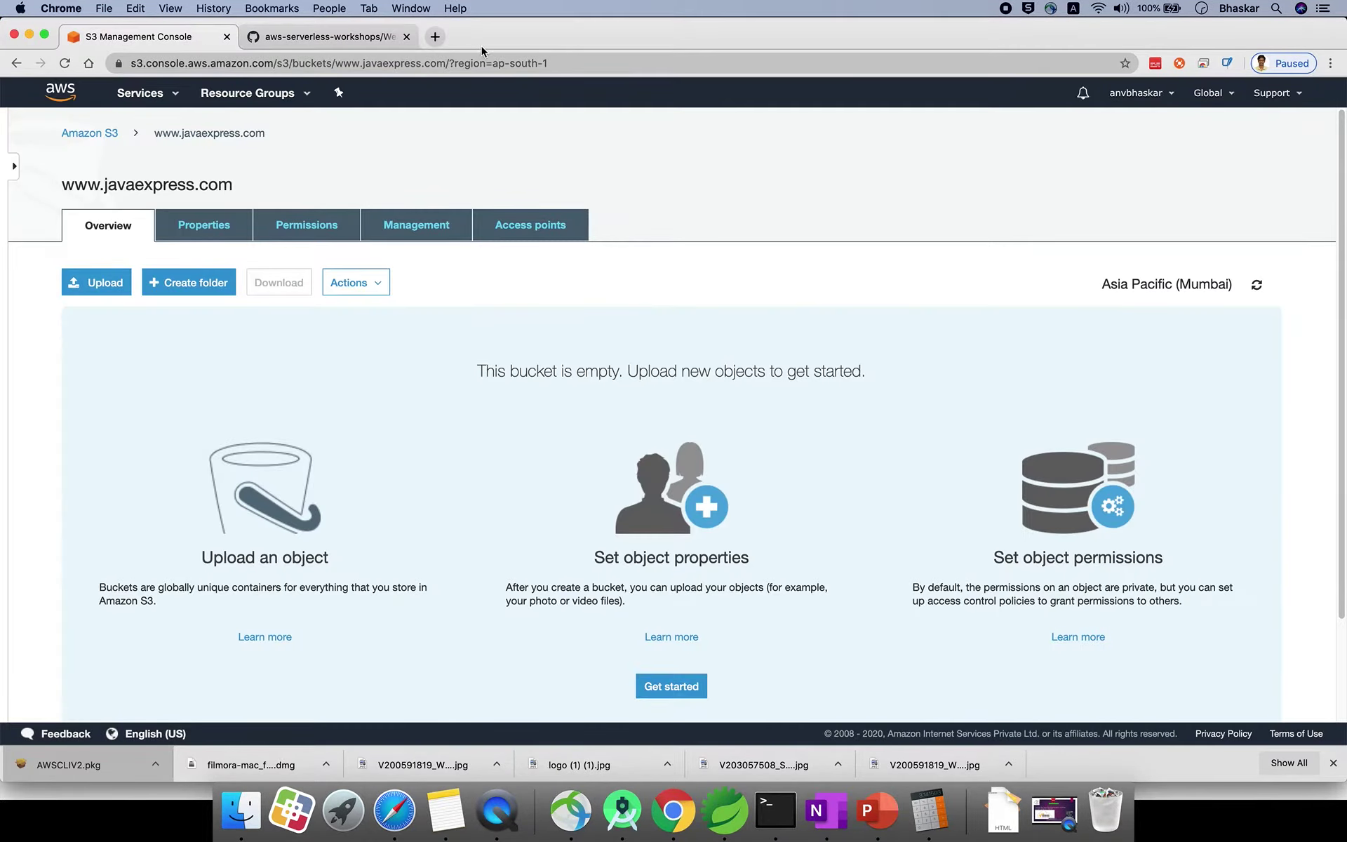
{"action": "left_click_drag", "start_coordinate": [494, 63], "coordinate": [548, 64]}
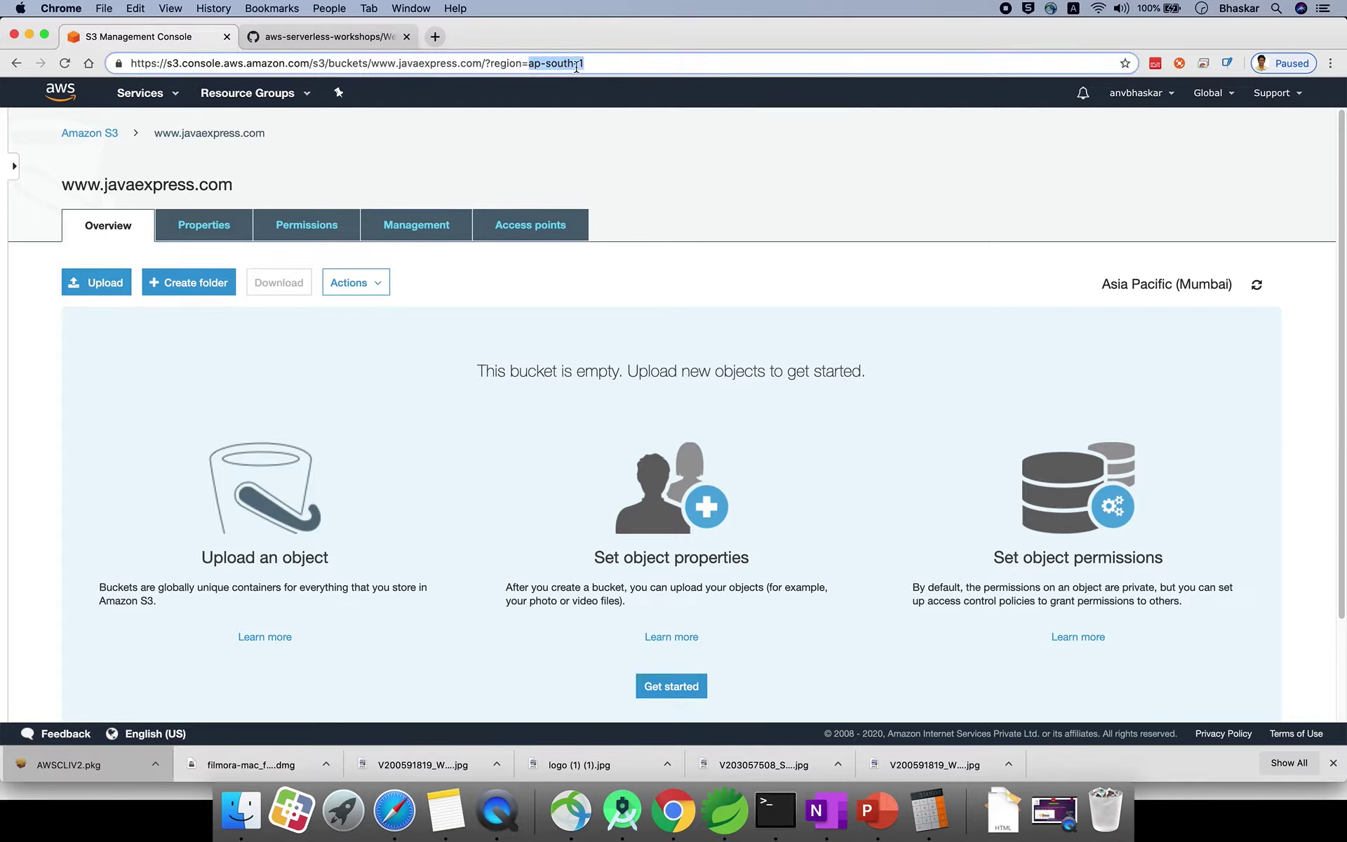
{"action": "left_click", "coordinate": [266, 133]}
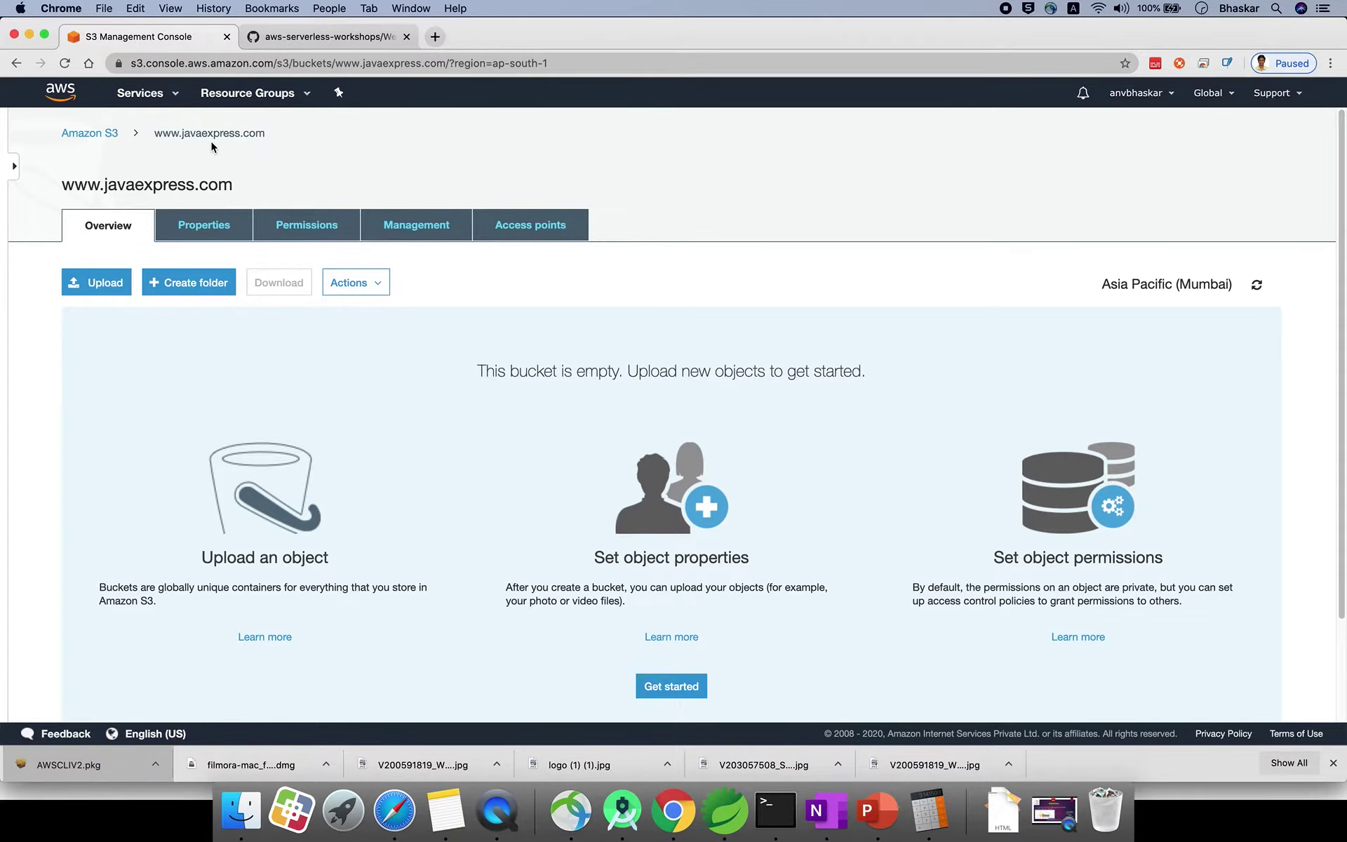
- Return to OneNote and copy the complete aws s3 sync command
{"action": "key", "text": "super+Tab"}
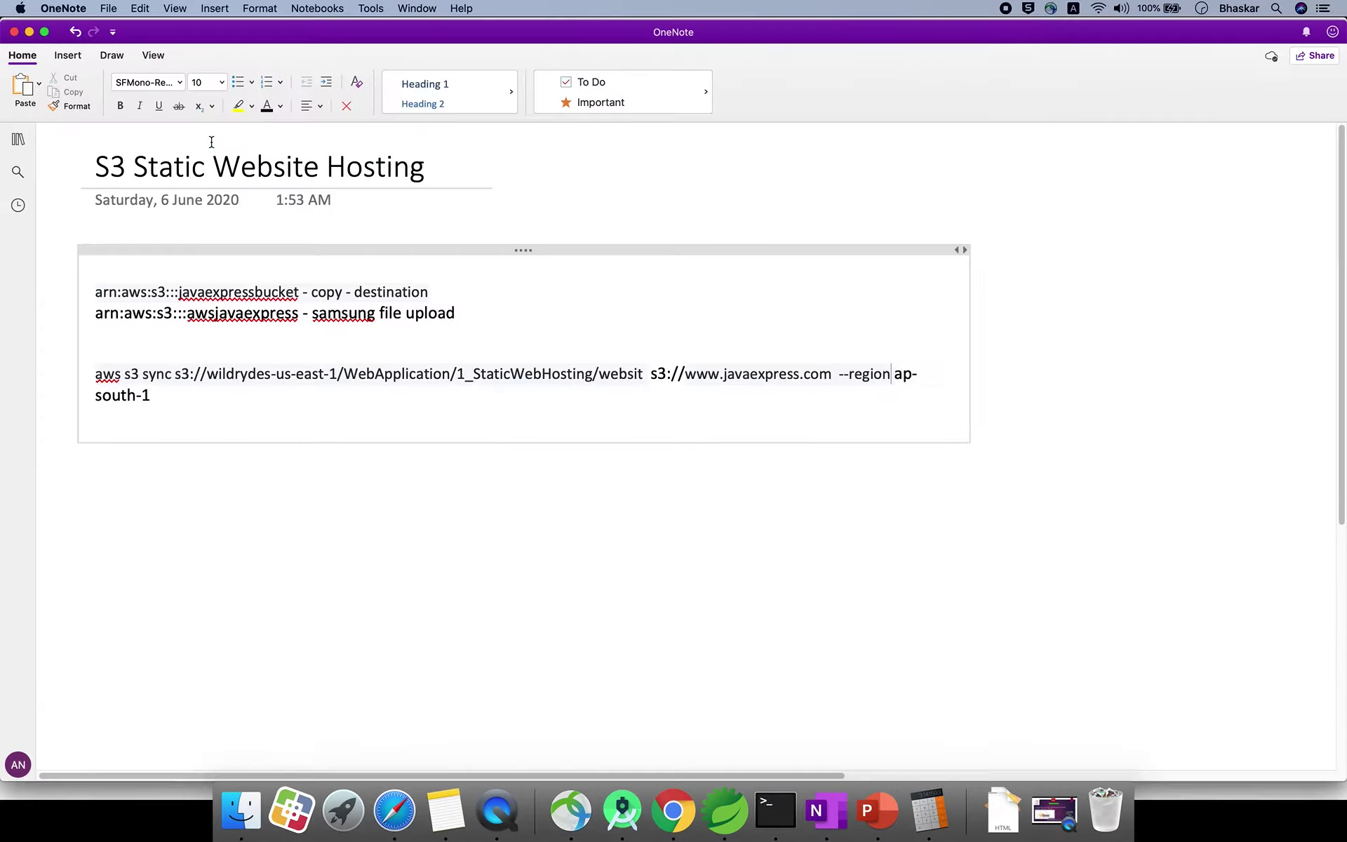
{"action": "left_click_drag", "start_coordinate": [152, 397], "coordinate": [96, 373]}
{"action": "key", "text": "super+c"}
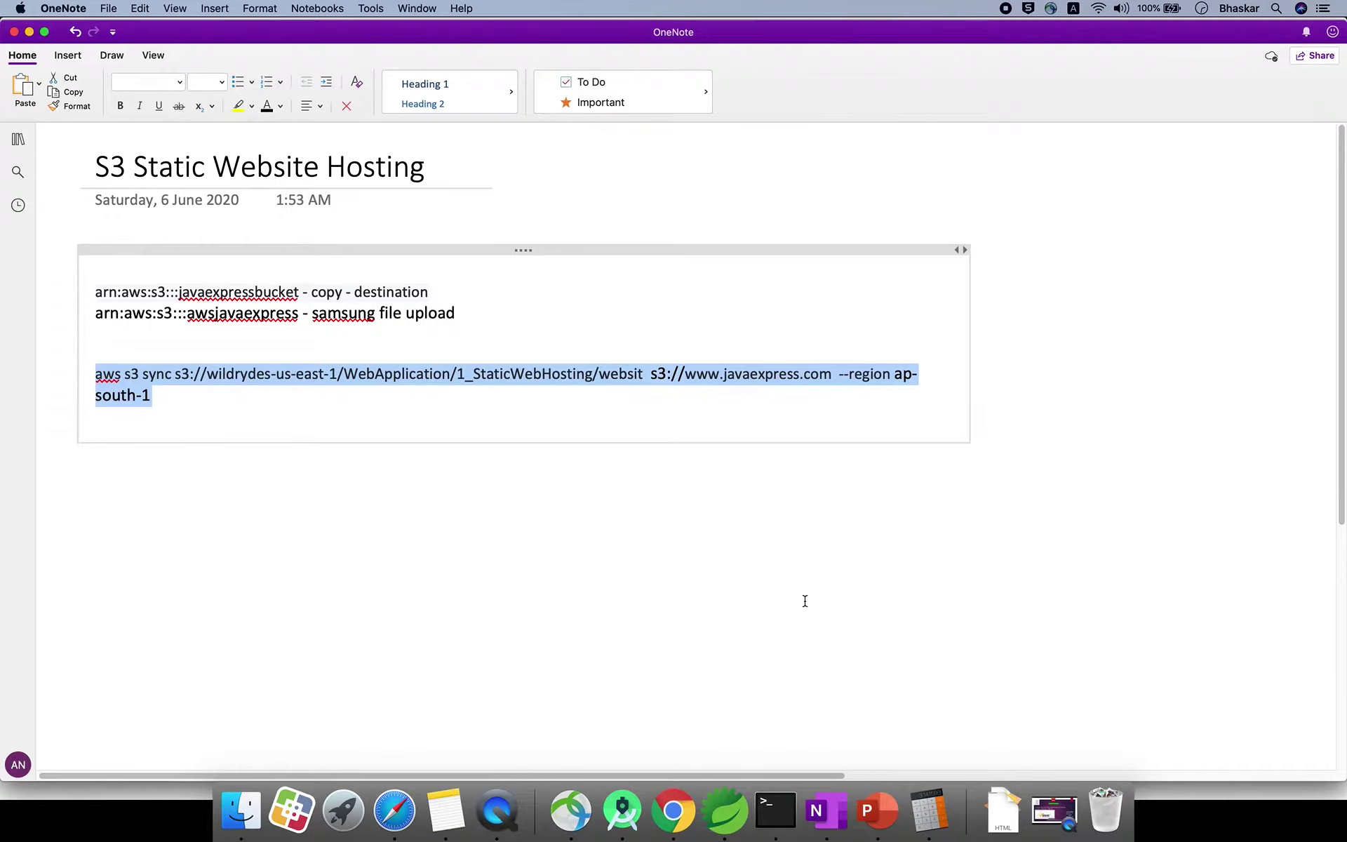
- Switch to Terminal, clear the screen and run the copied aws s3 sync command
{"action": "left_click", "coordinate": [779, 810]}
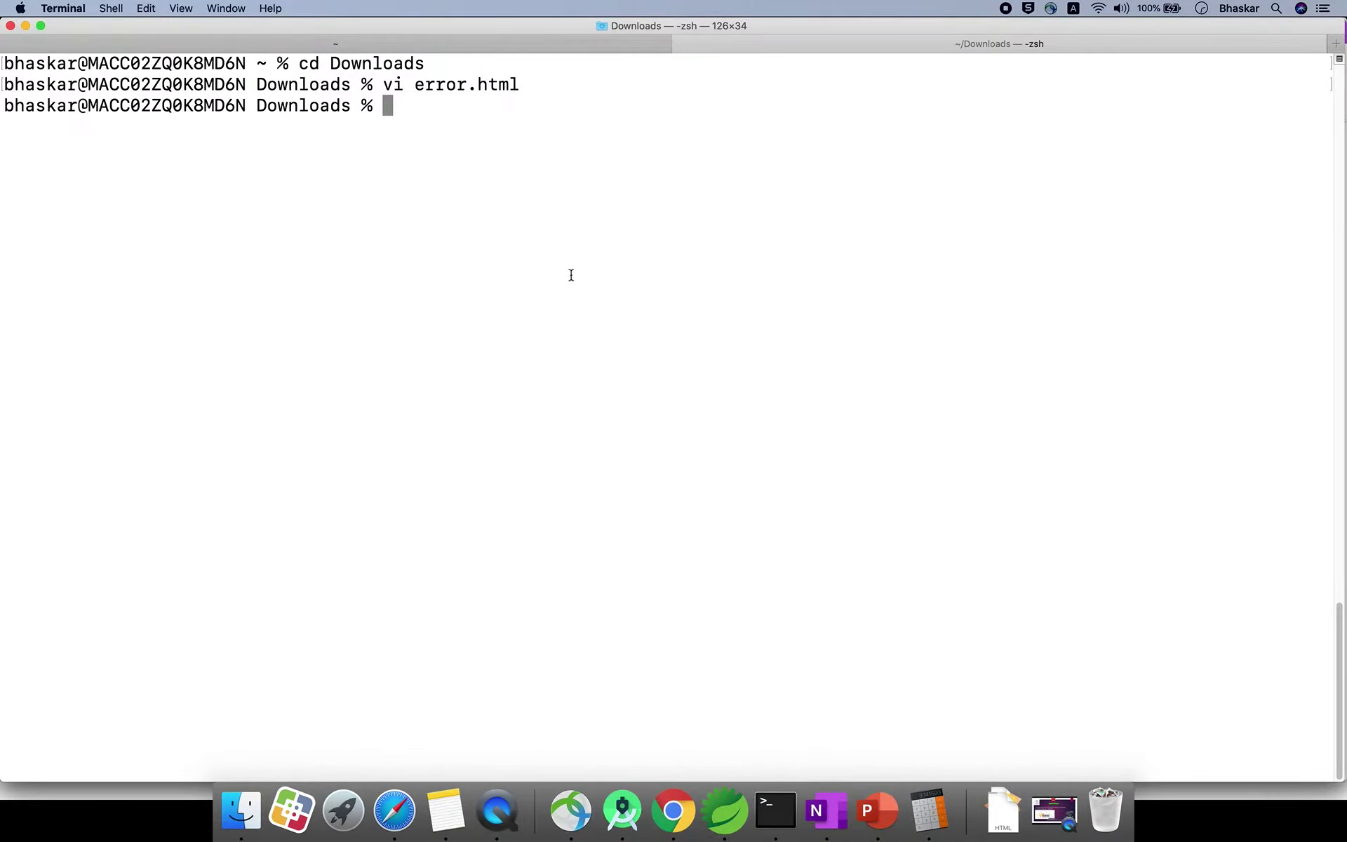
{"action": "type", "text": "clear"}
{"action": "key", "text": "Return"}
{"action": "type", "text": "aws"}
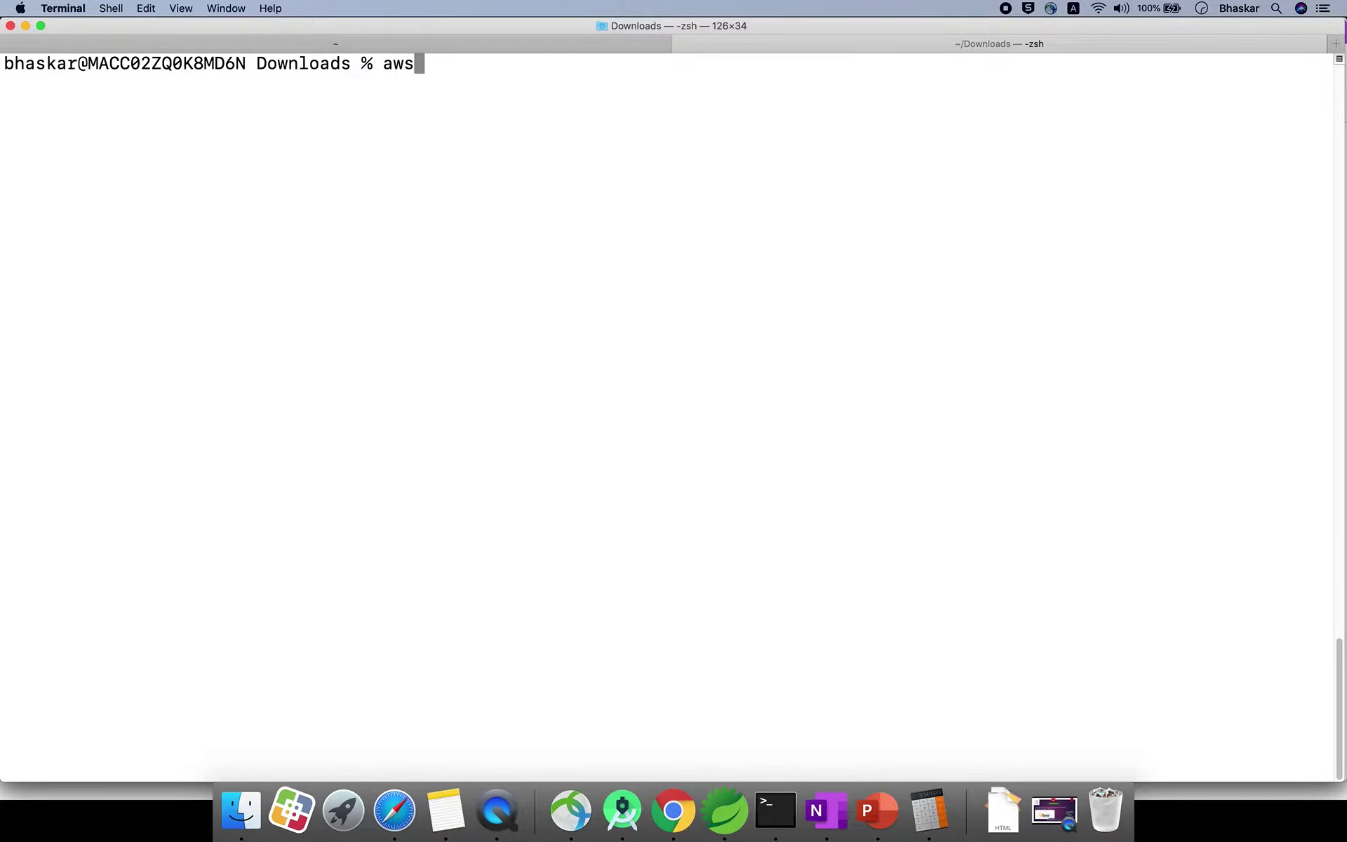
{"action": "key", "text": "BackSpace"}
{"action": "key", "text": "BackSpace"}
{"action": "key", "text": "BackSpace"}
{"action": "key", "text": "super+v"}
{"action": "key", "text": "Right"}
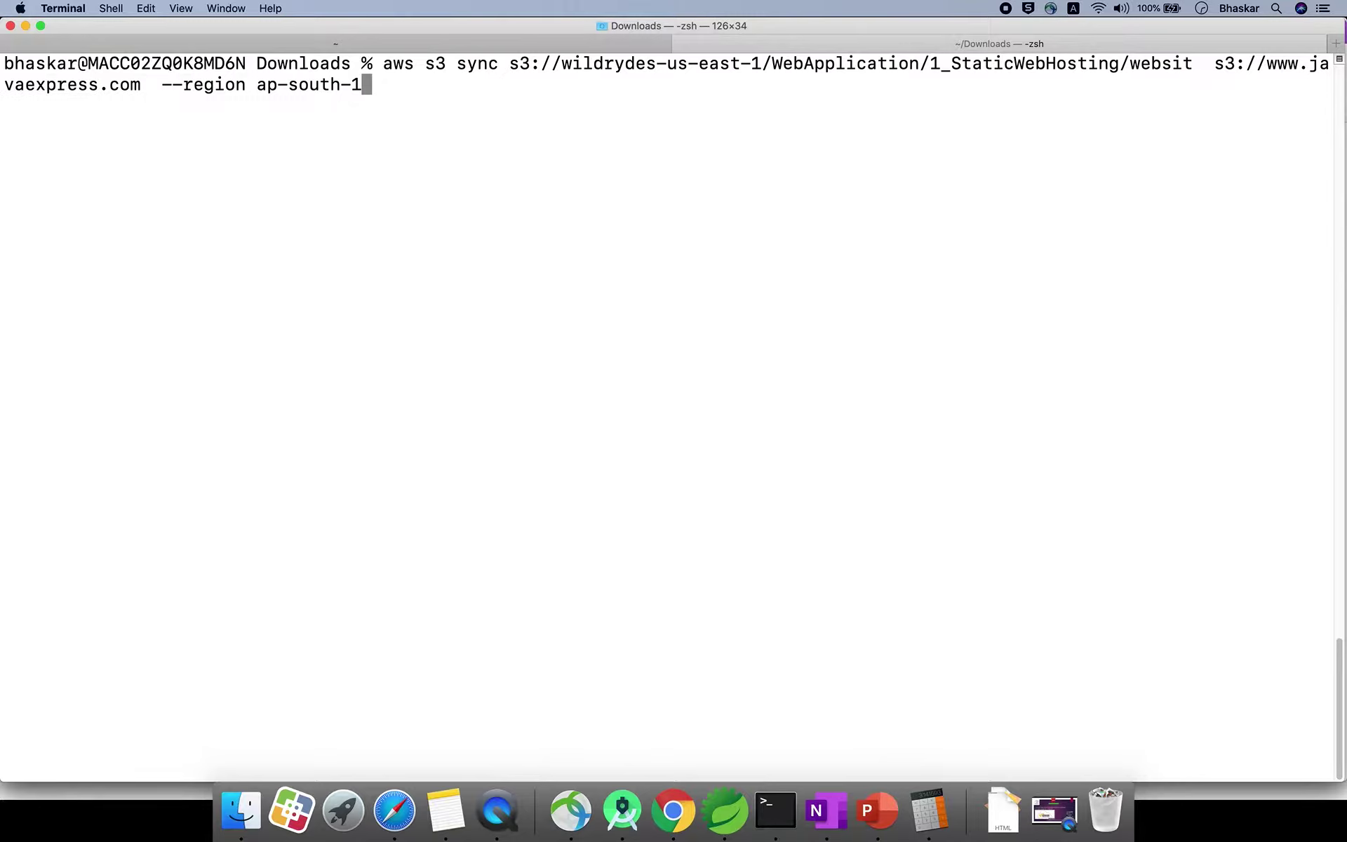
{"action": "key", "text": "Return"}
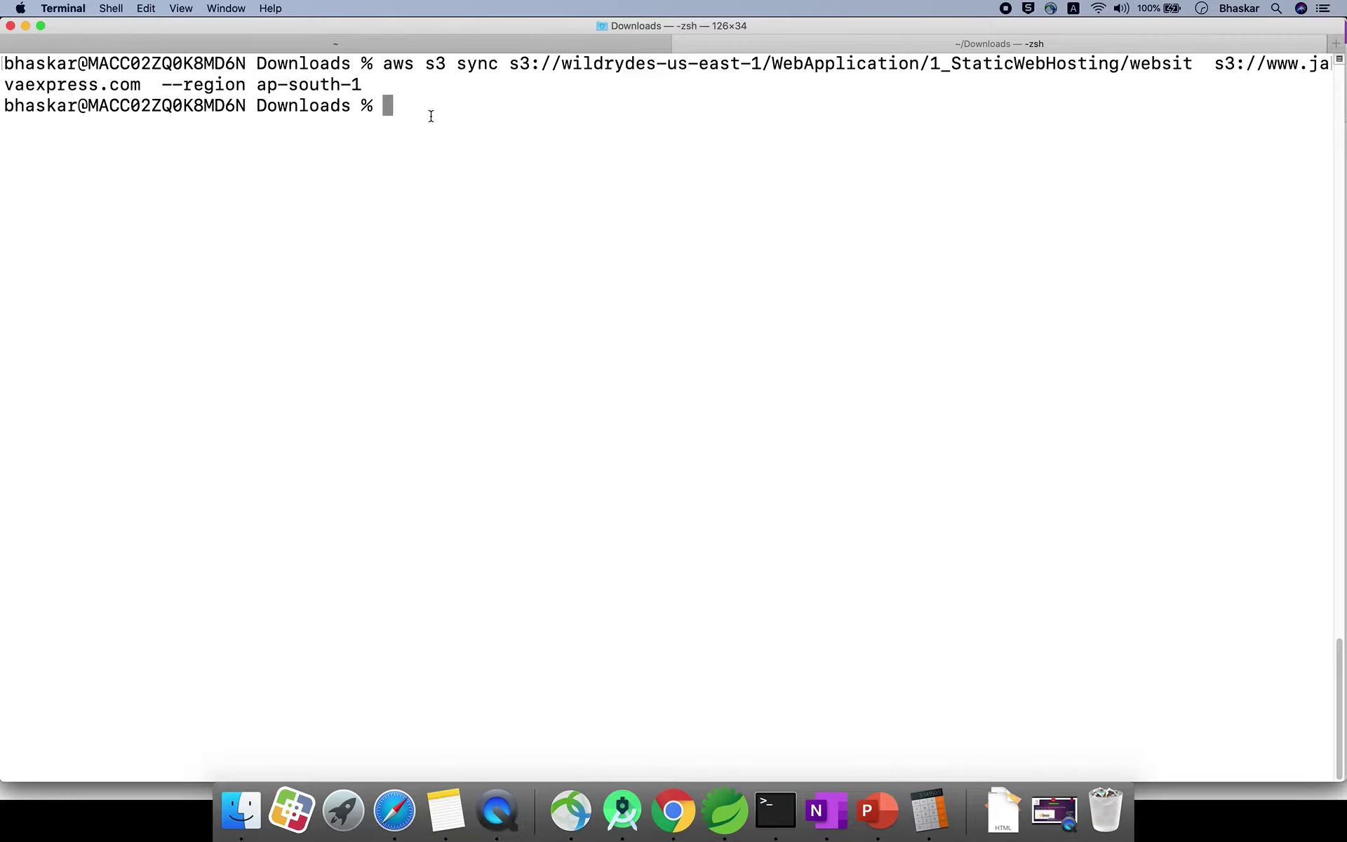
- Run aws configure in the terminal and open the account's My Security Credentials page in Chrome
{"action": "type", "text": "aws configure"}
{"action": "key", "text": "Return"}
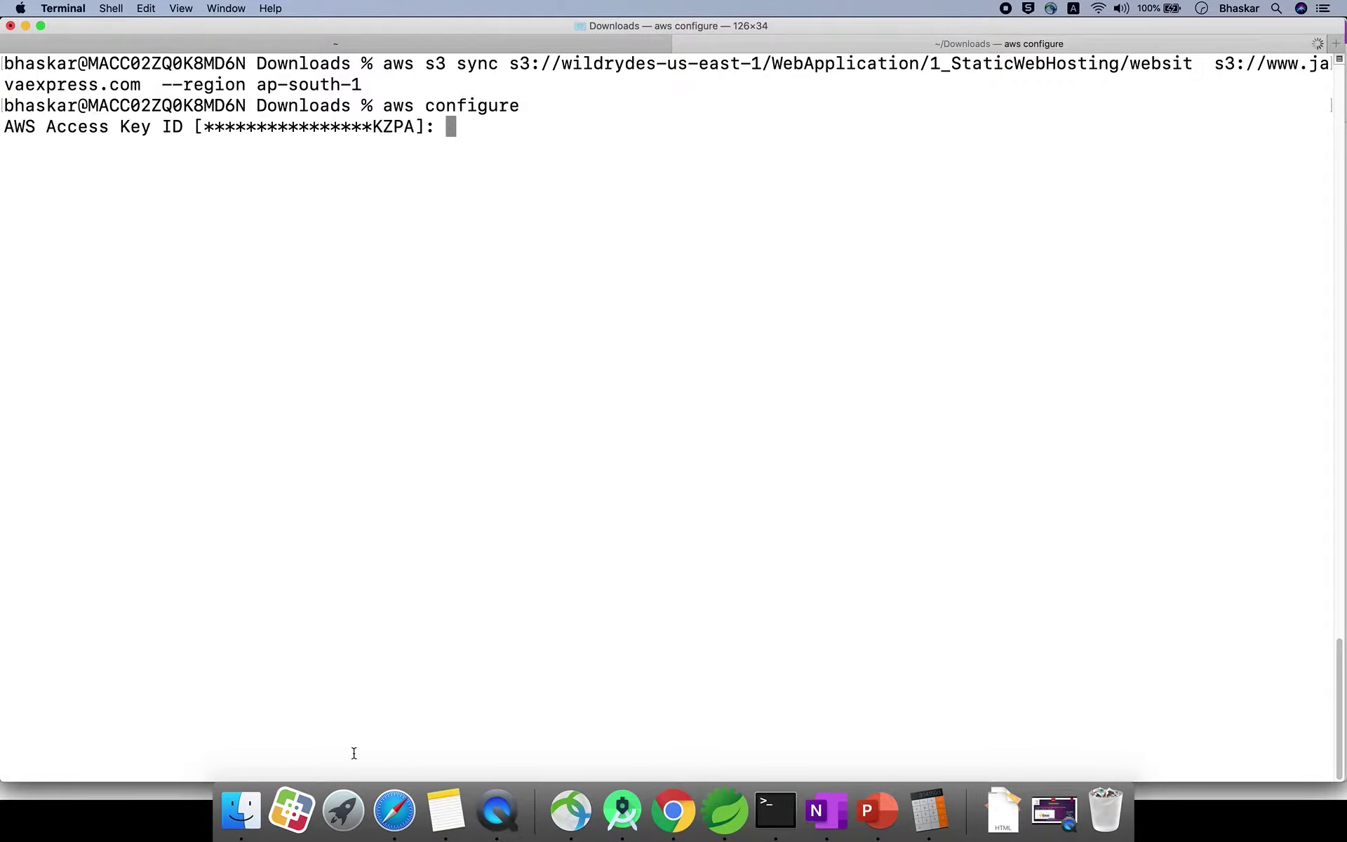
{"action": "left_click", "coordinate": [674, 811]}
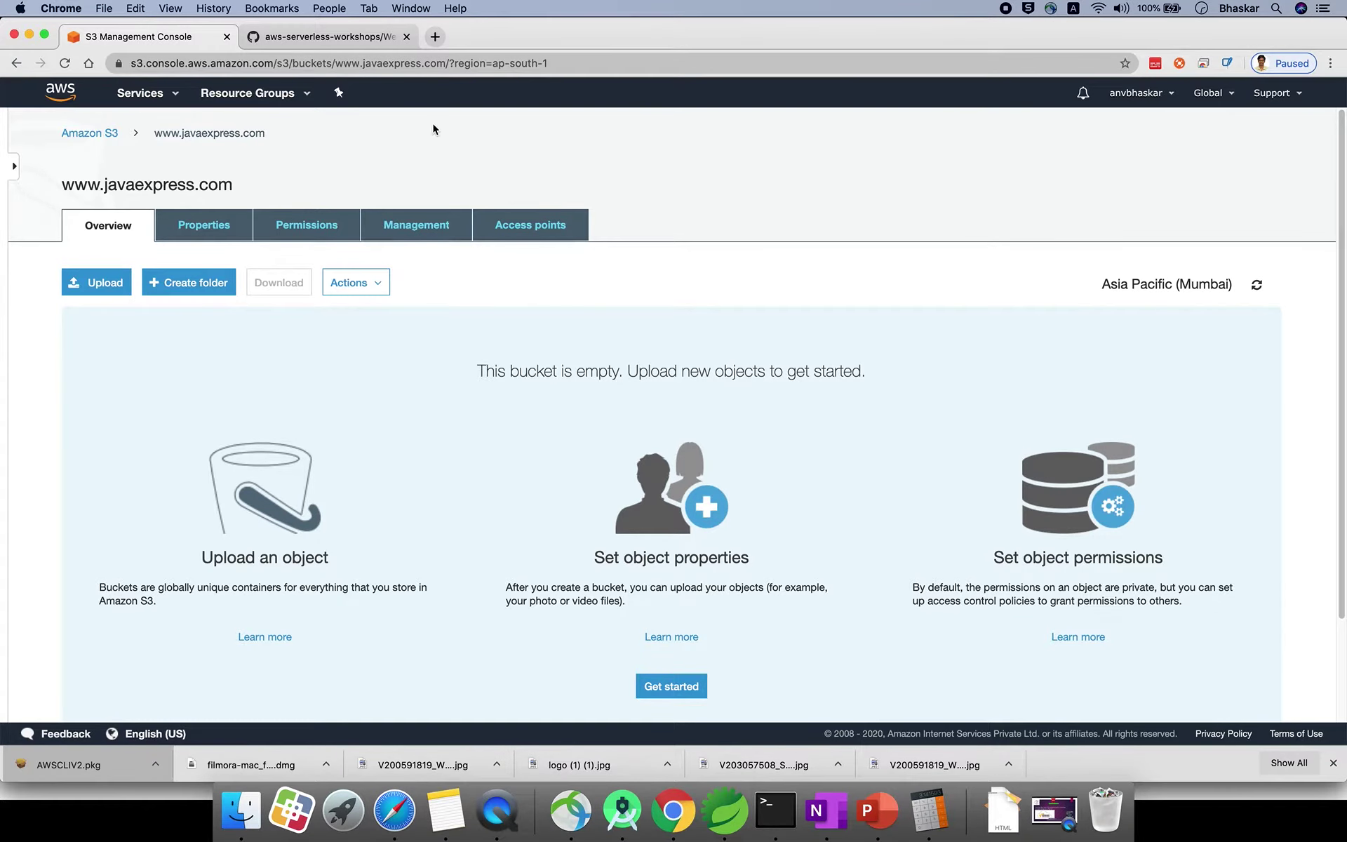
{"action": "left_click", "coordinate": [1167, 95]}
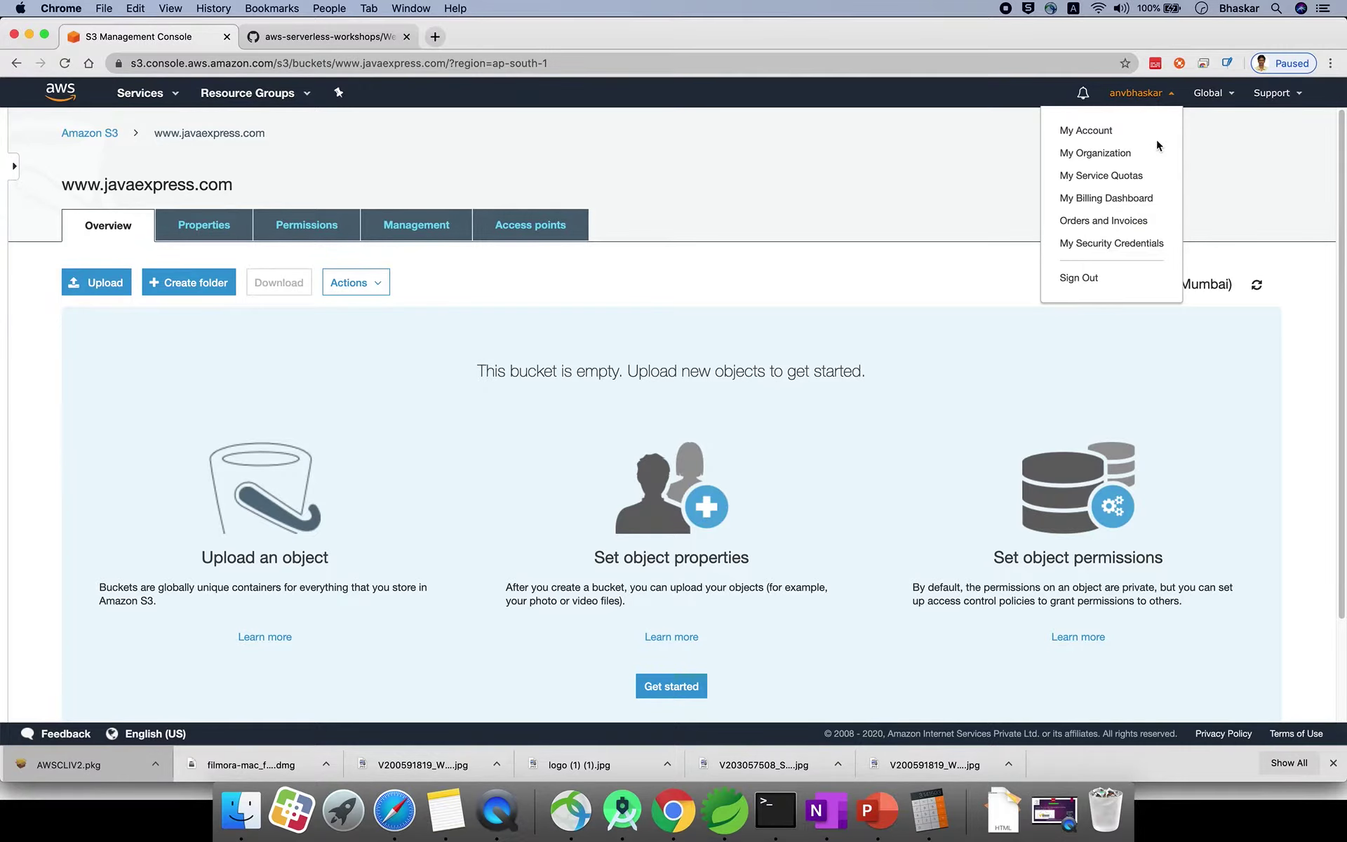
{"action": "left_click", "coordinate": [1131, 243]}
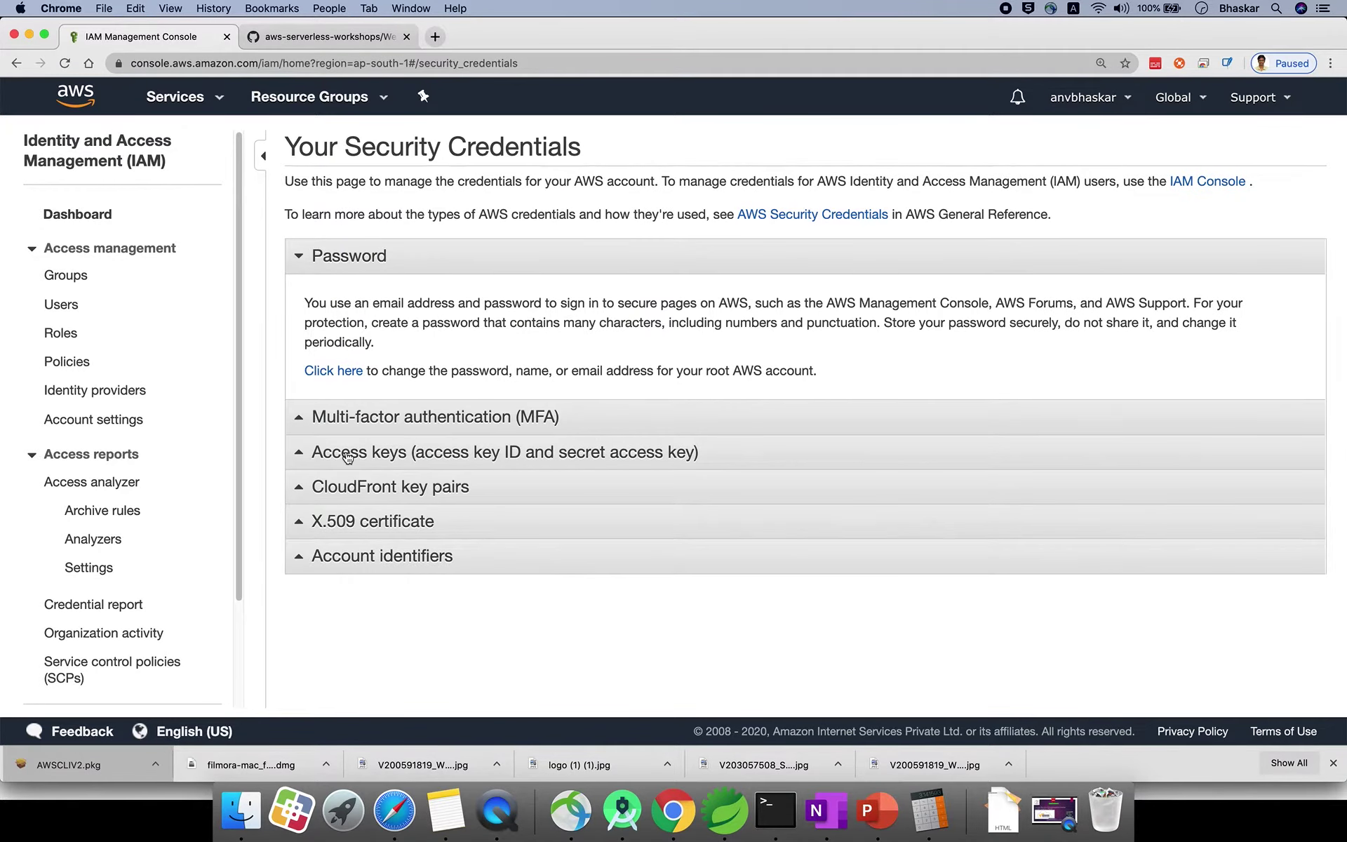
- Expand the access keys section and delete the existing root access key, confirming the deletion
{"action": "left_click", "coordinate": [347, 453]}
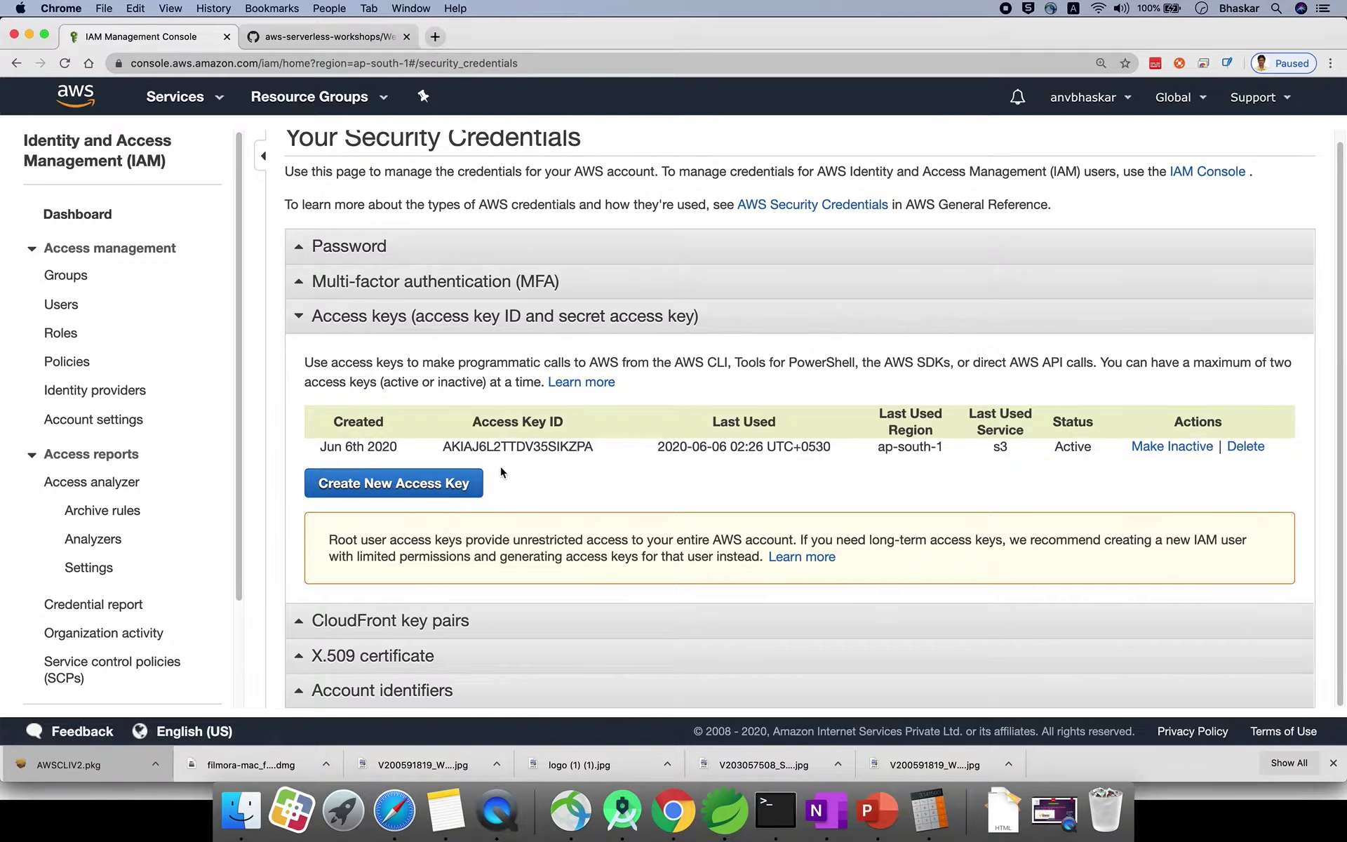
{"action": "double_click", "coordinate": [513, 445]}
{"action": "left_click", "coordinate": [770, 442]}
{"action": "left_click", "coordinate": [1247, 447]}
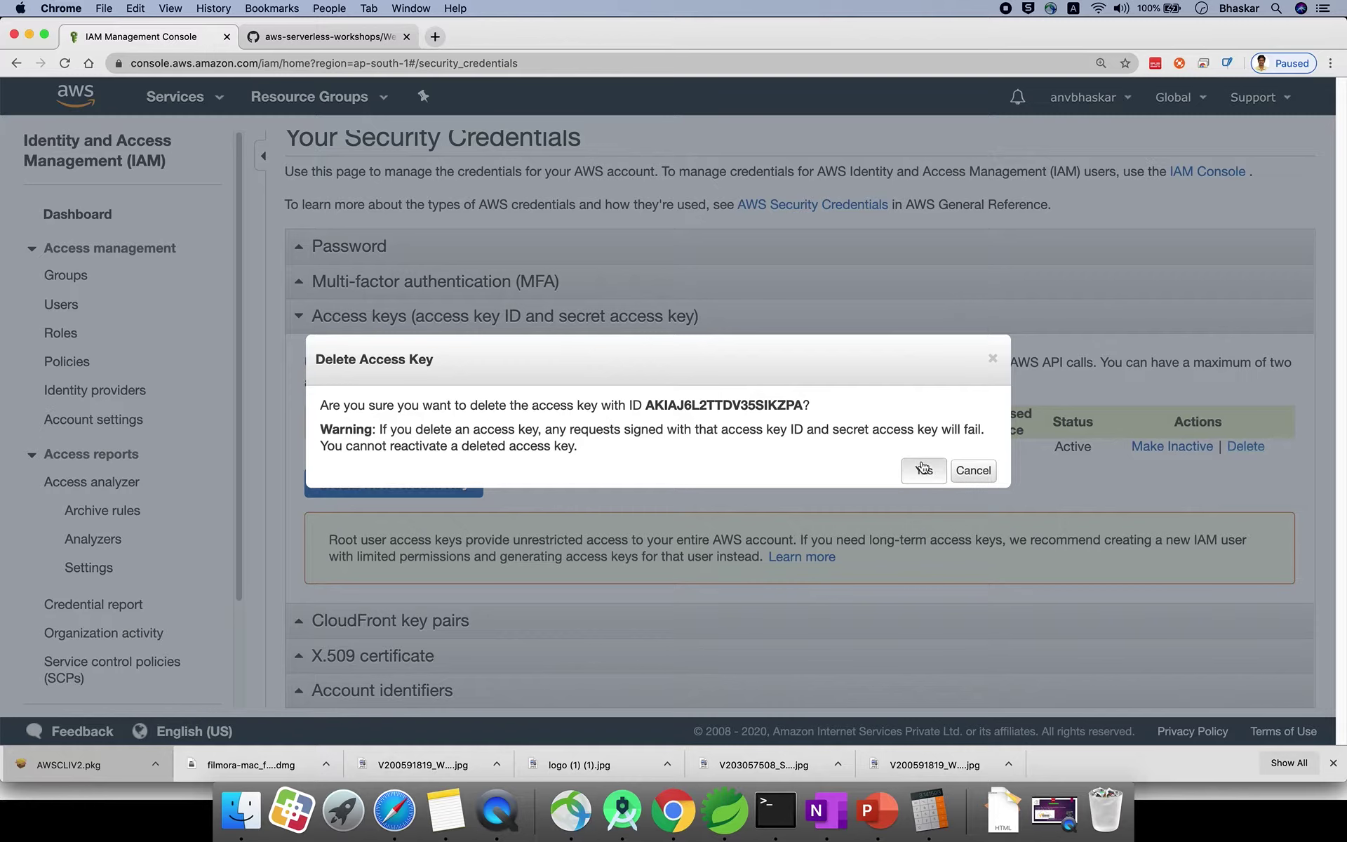
{"action": "key", "text": "Return"}
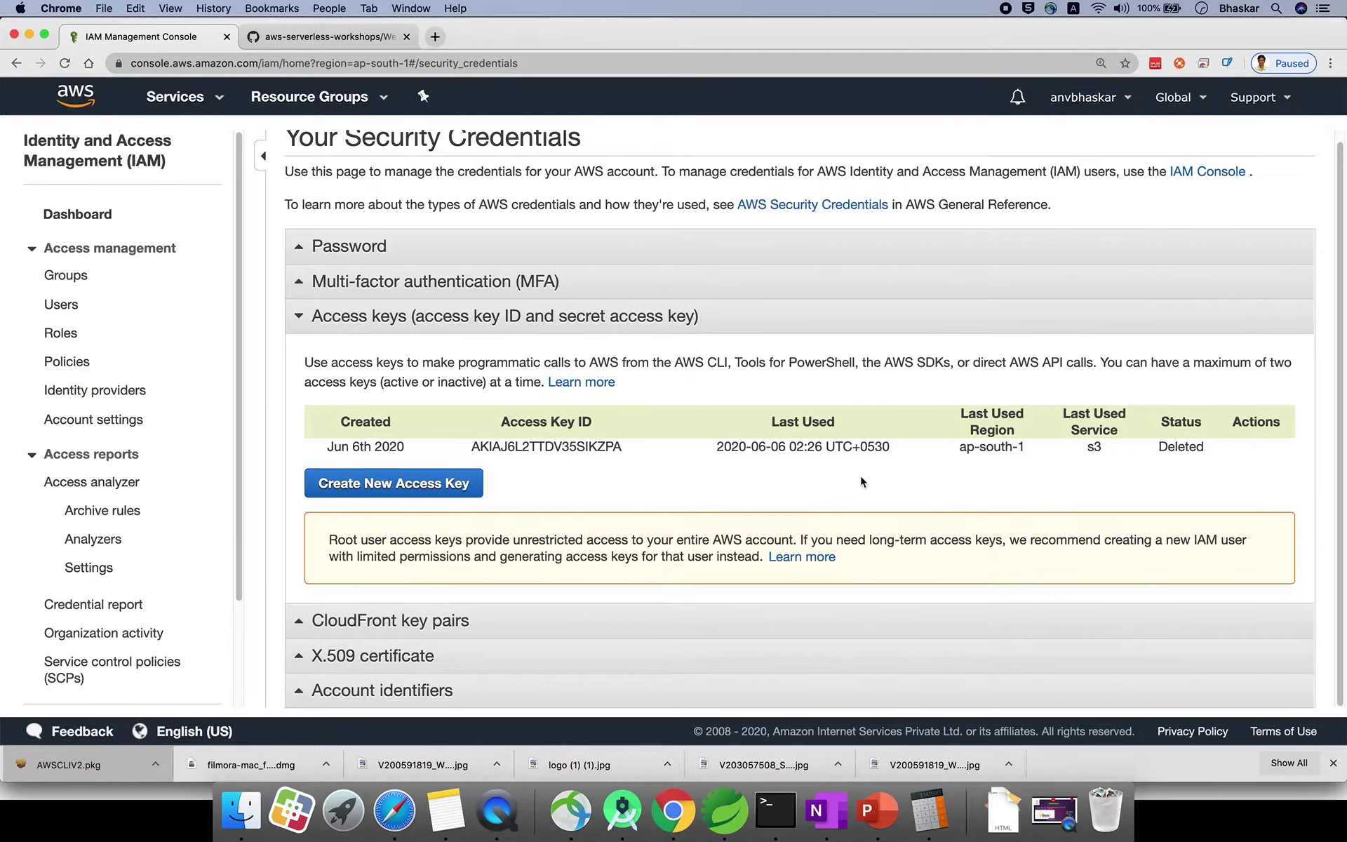
- Create a new access key, reveal it, and paste its access key ID into the aws configure prompt in Terminal
{"action": "left_click", "coordinate": [428, 483]}
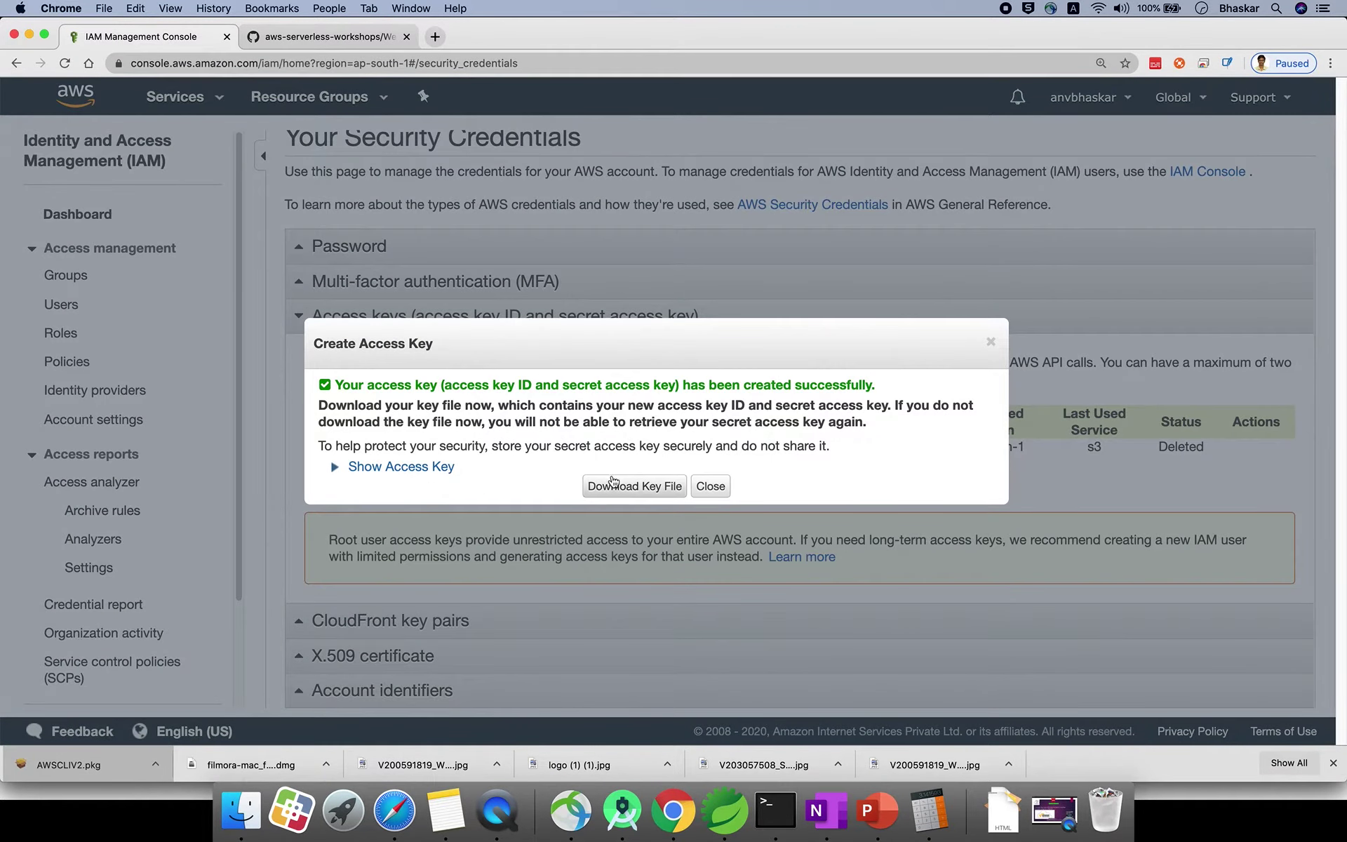
{"action": "left_click", "coordinate": [411, 466]}
{"action": "double_click", "coordinate": [596, 497]}
{"action": "key", "text": "super+c"}
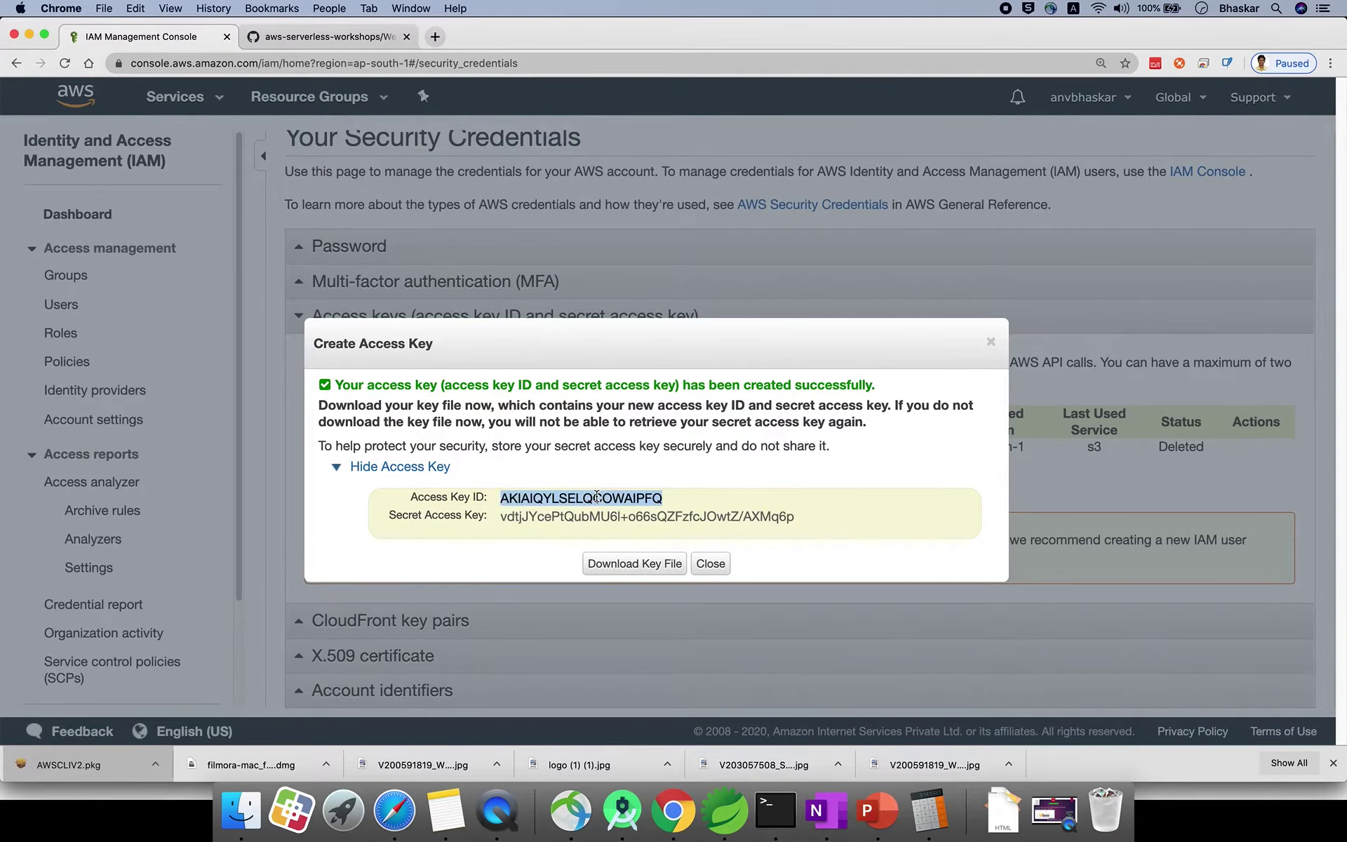
{"action": "key", "text": "super+Tab"}
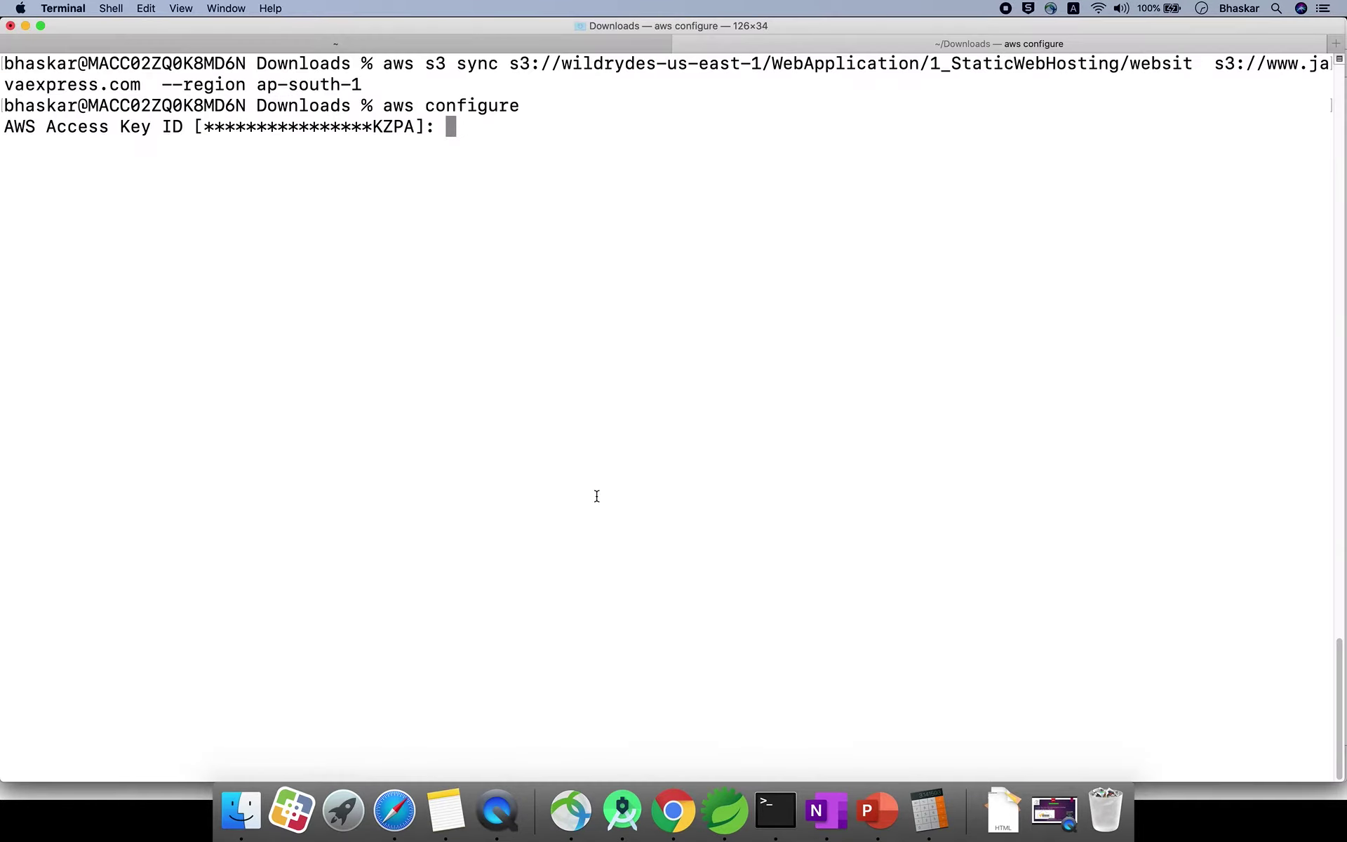
{"action": "key", "text": "super+v"}
{"action": "key", "text": "Return"}
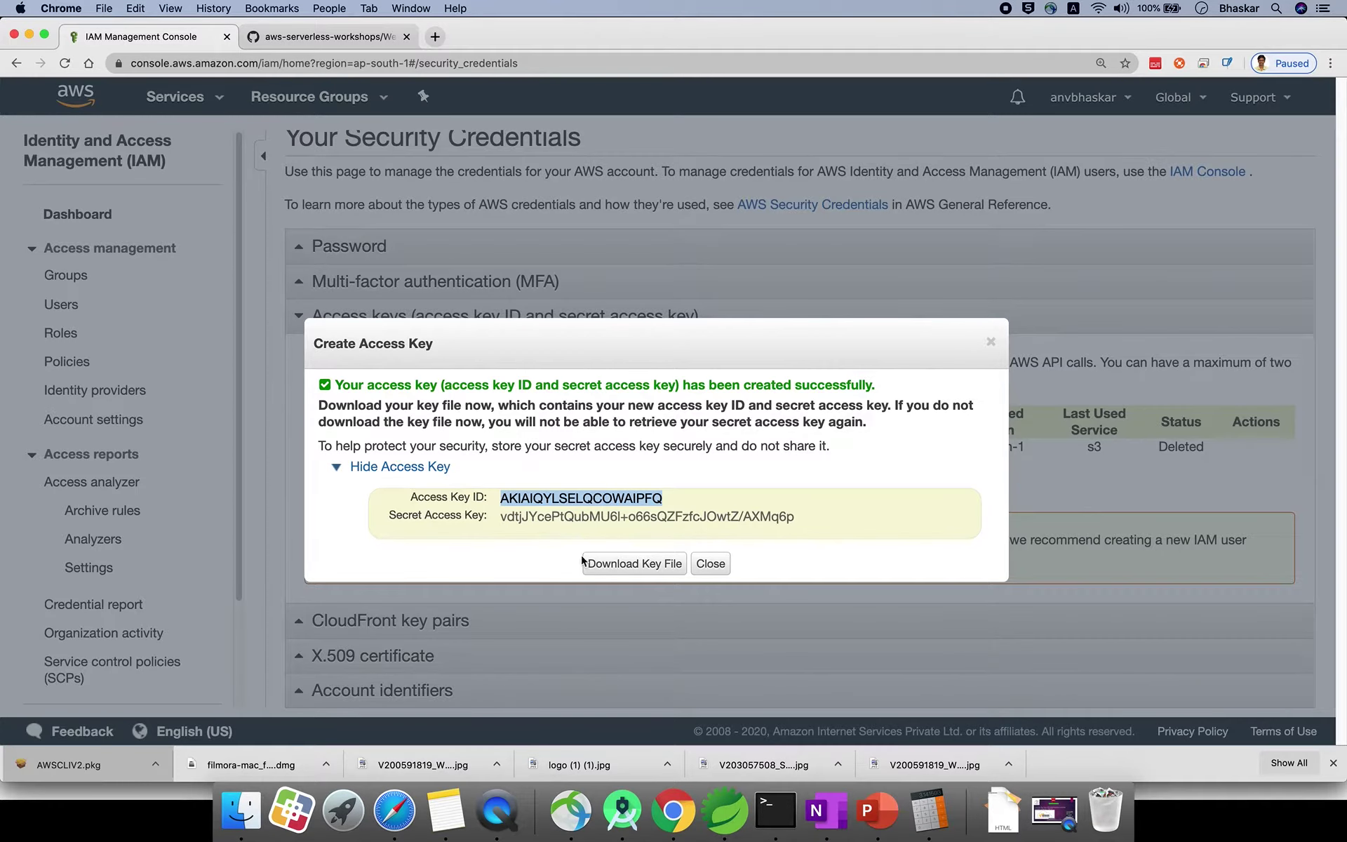
- Copy the secret access key from Chrome into aws configure in Terminal, leaving the default region and output format blank
{"action": "double_click", "coordinate": [585, 517]}
{"action": "left_click", "coordinate": [528, 535]}
{"action": "left_click_drag", "start_coordinate": [499, 517], "coordinate": [797, 518]}
{"action": "key", "text": "super+c"}
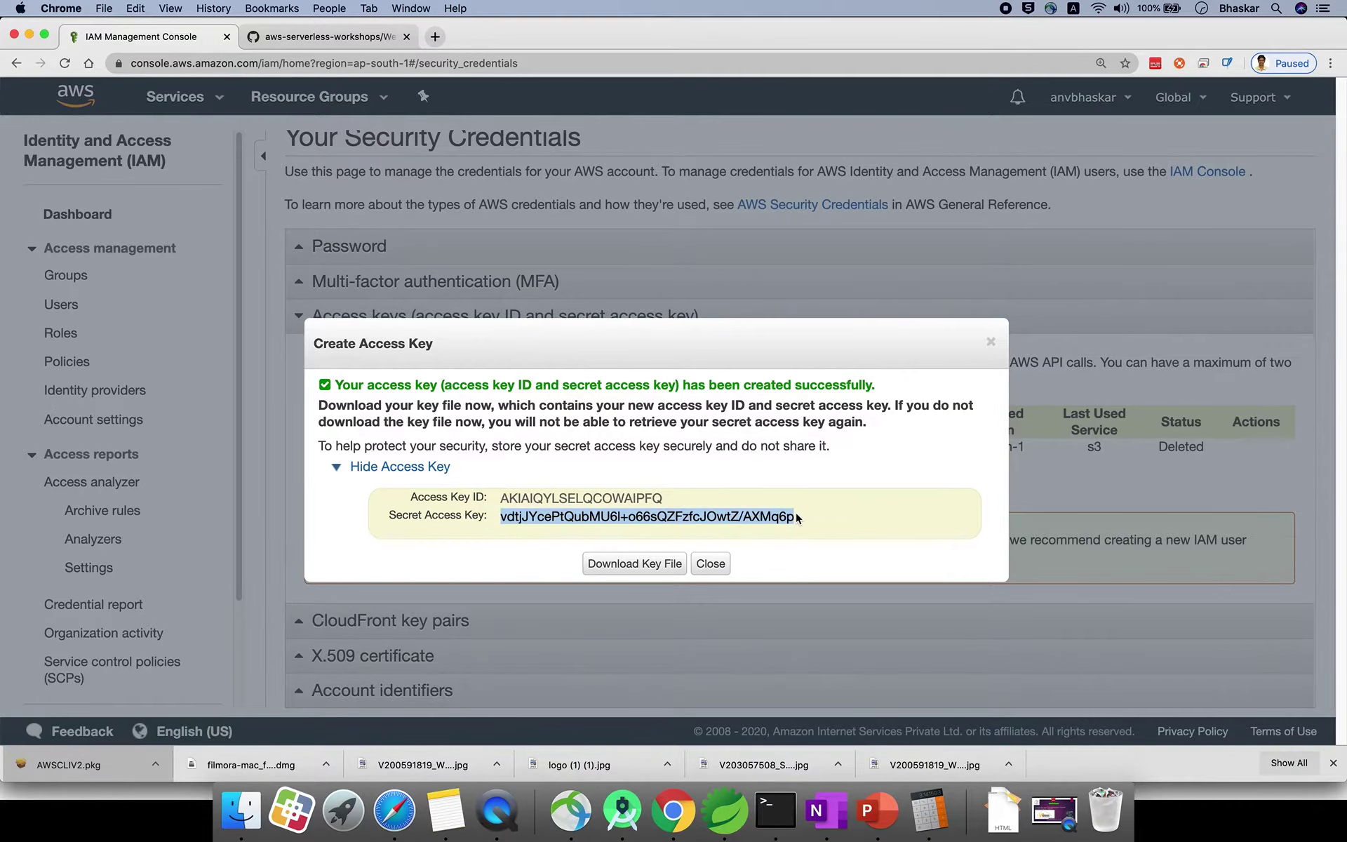
{"action": "key", "text": "super+Tab"}
{"action": "key", "text": "super+v"}
{"action": "key", "text": "Return"}
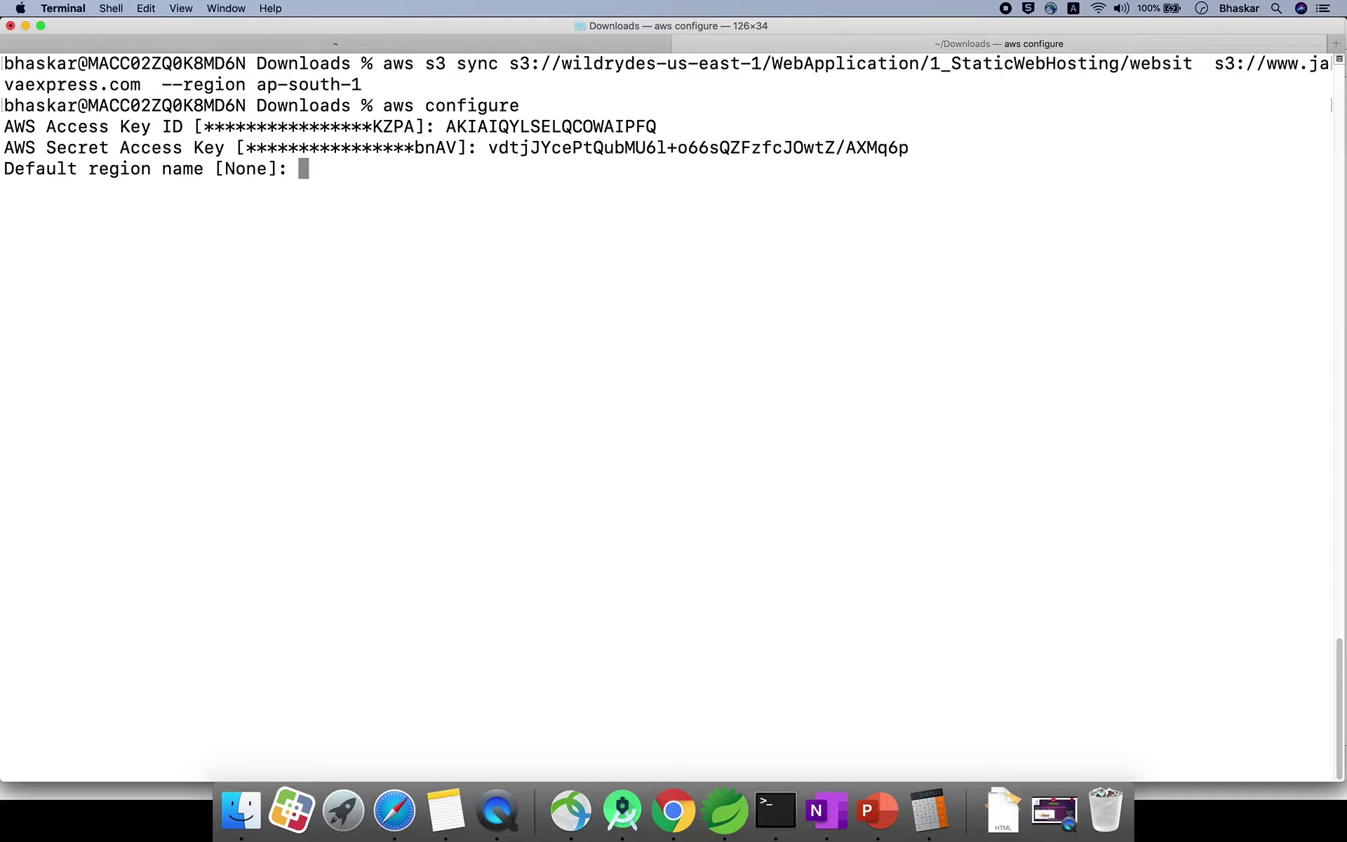
{"action": "key", "text": "Return"}
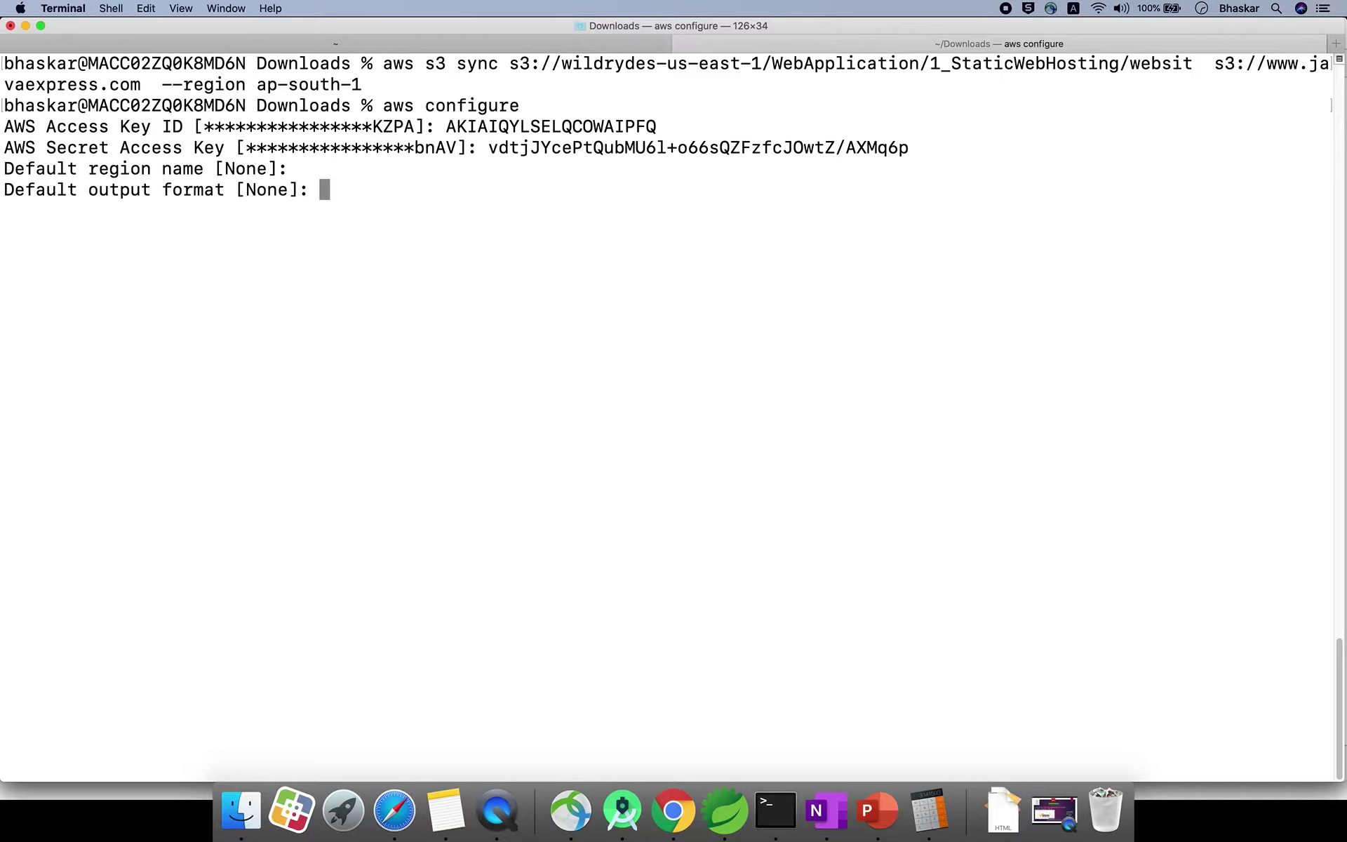
{"action": "key", "text": "Return"}
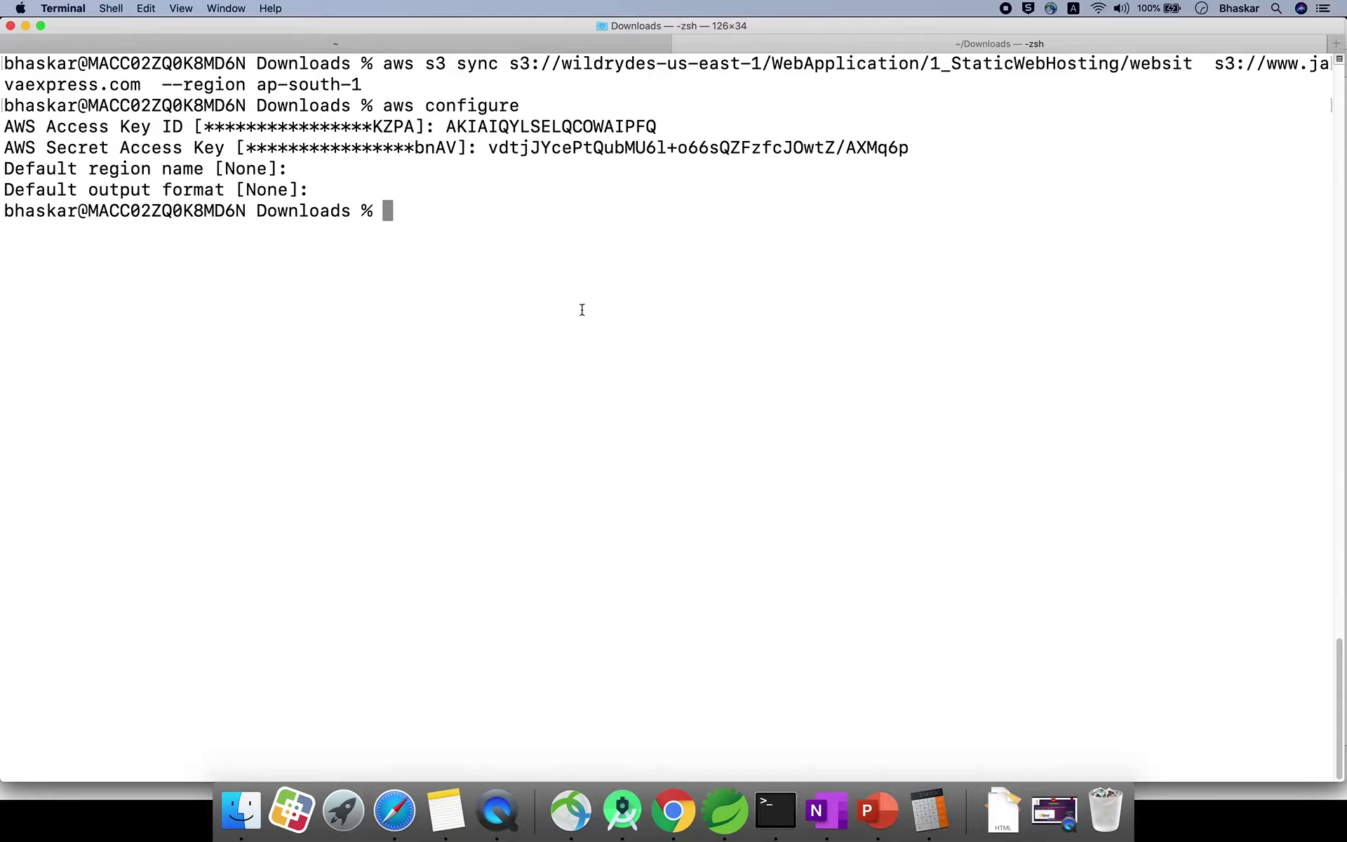
- Copy the complete aws s3 sync command from OneNote again and try running it in Terminal
{"action": "left_click", "coordinate": [827, 794]}
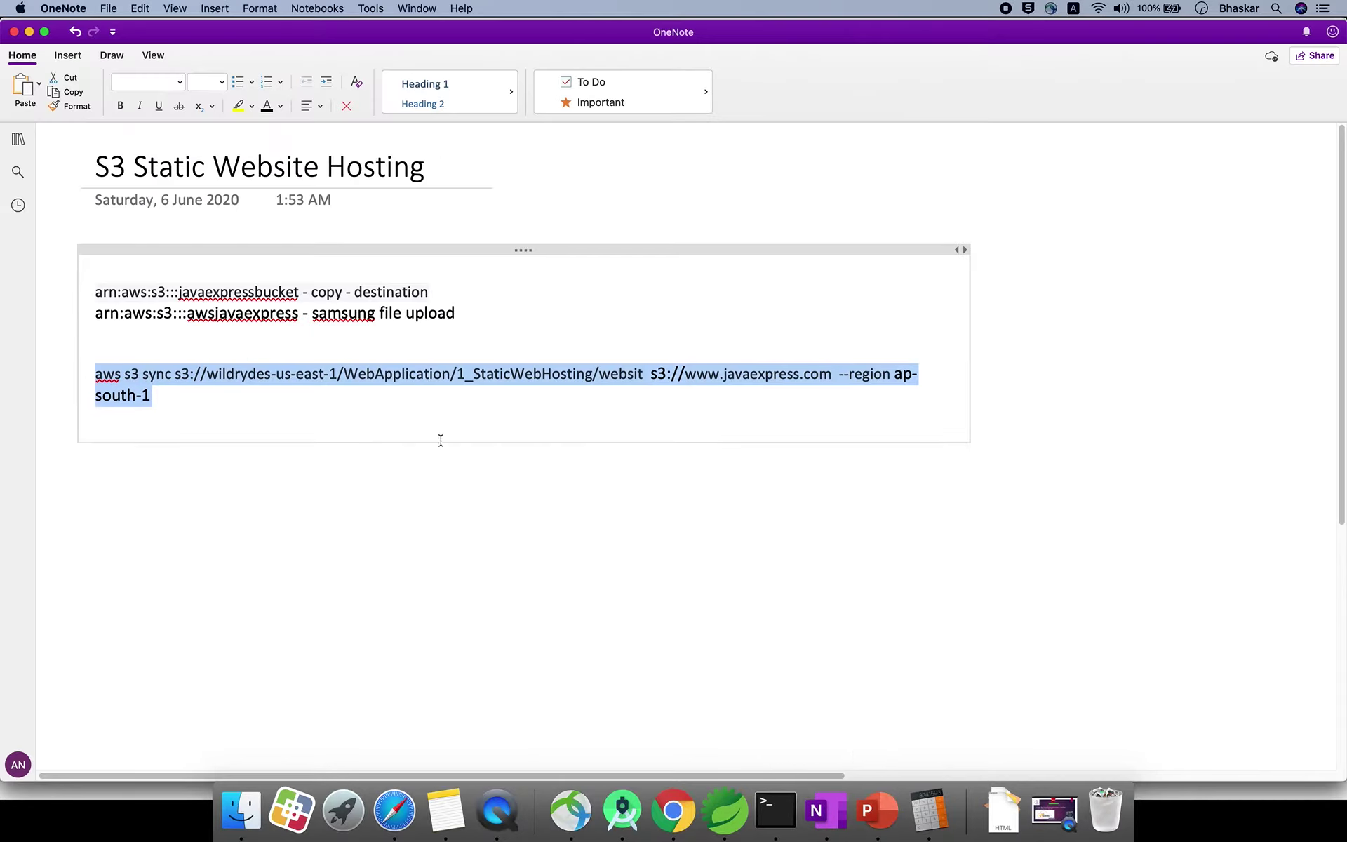
{"action": "left_click", "coordinate": [276, 382]}
{"action": "left_click", "coordinate": [154, 390]}
{"action": "left_click_drag", "start_coordinate": [154, 388], "coordinate": [93, 379]}
{"action": "key", "text": "super+c"}
{"action": "key", "text": "super+Tab"}
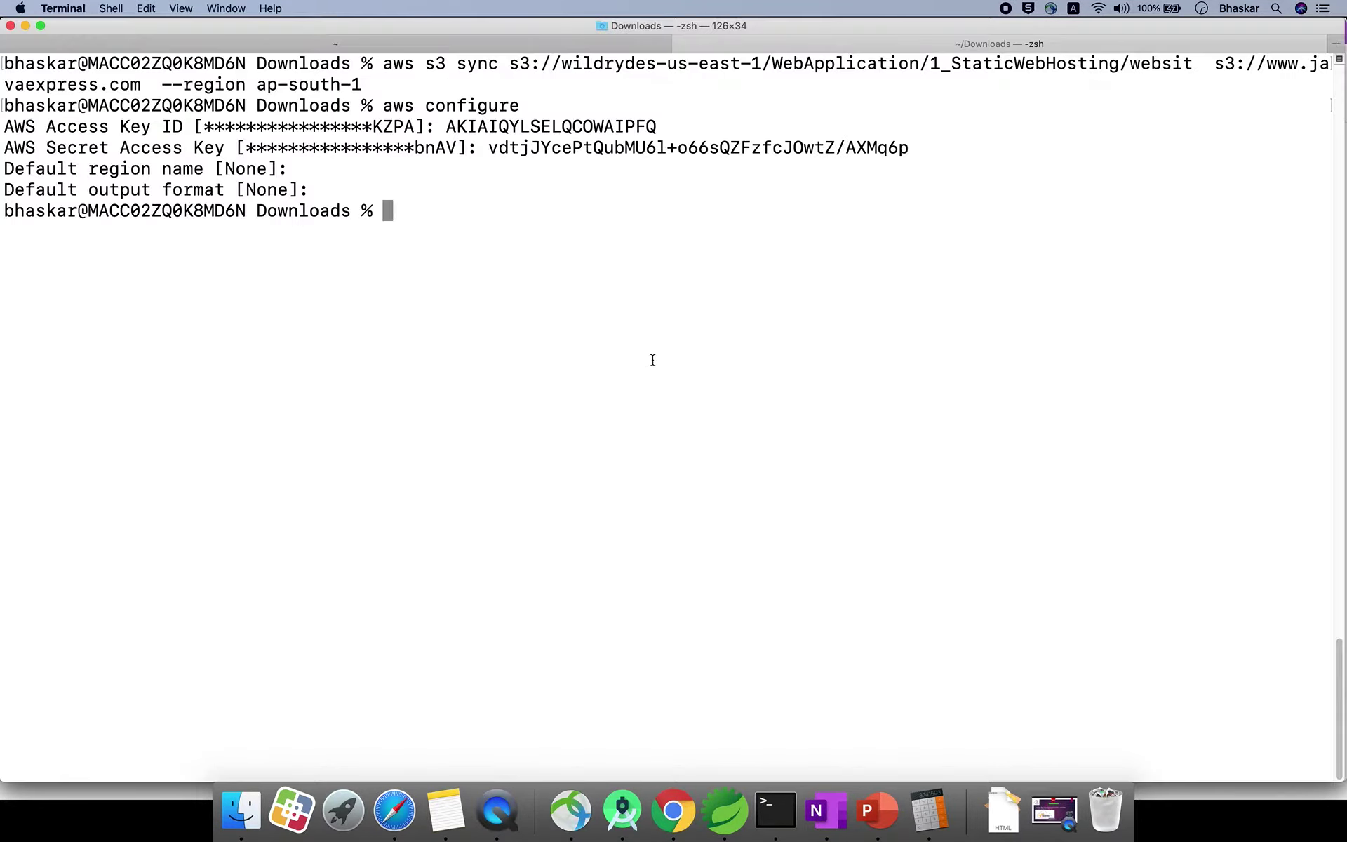
{"action": "key", "text": "super+v"}
{"action": "key", "text": "Return"}
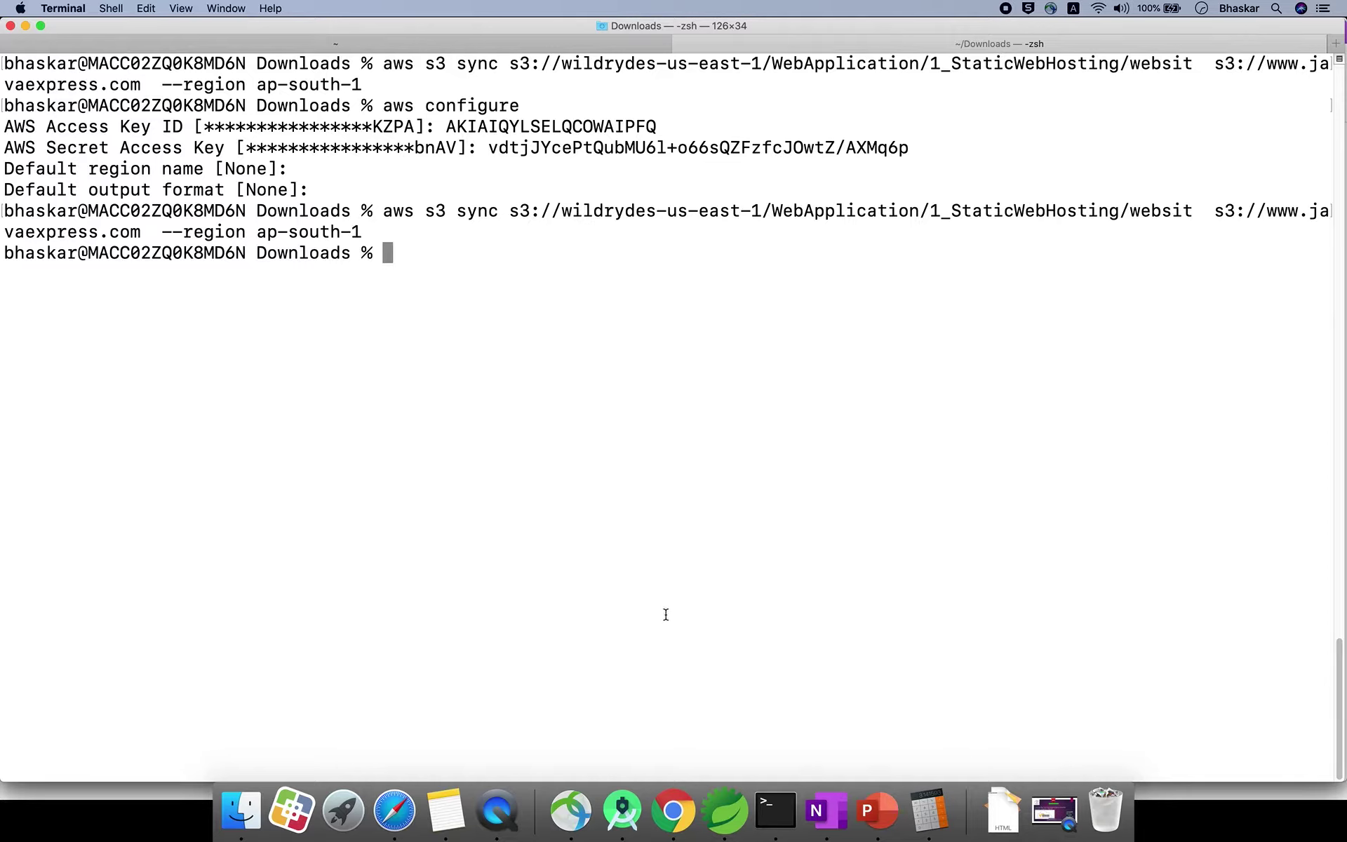
- Switch to the GitHub workshop page in Chrome and copy the aws s3 cp command up to the website source path
{"action": "left_click", "coordinate": [673, 810]}
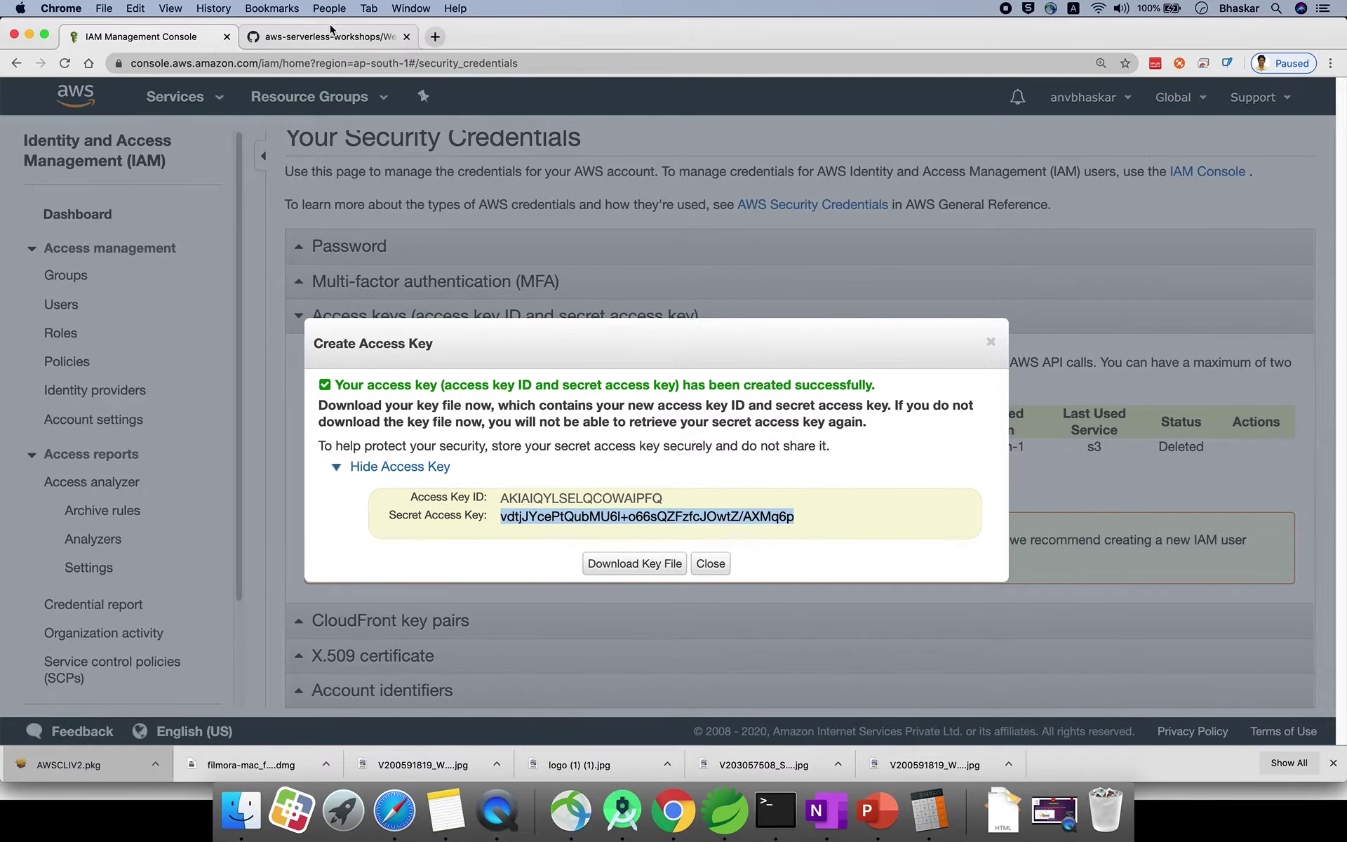
{"action": "left_click", "coordinate": [332, 37]}
{"action": "left_click", "coordinate": [361, 317]}
{"action": "left_click_drag", "start_coordinate": [363, 321], "coordinate": [539, 328]}
{"action": "left_click_drag", "start_coordinate": [692, 321], "coordinate": [364, 319]}
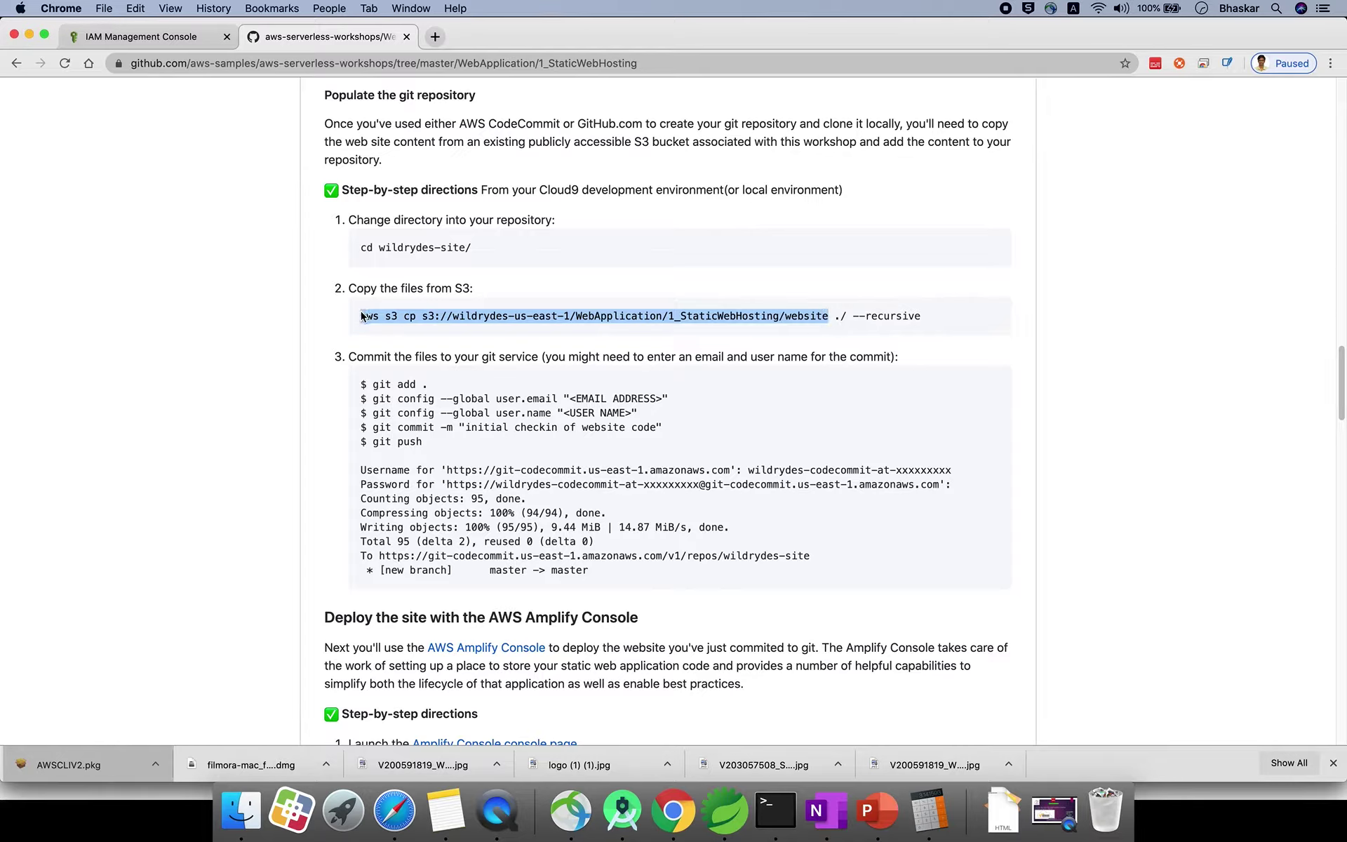
{"action": "right_click", "coordinate": [392, 315]}
{"action": "left_click", "coordinate": [414, 338]}
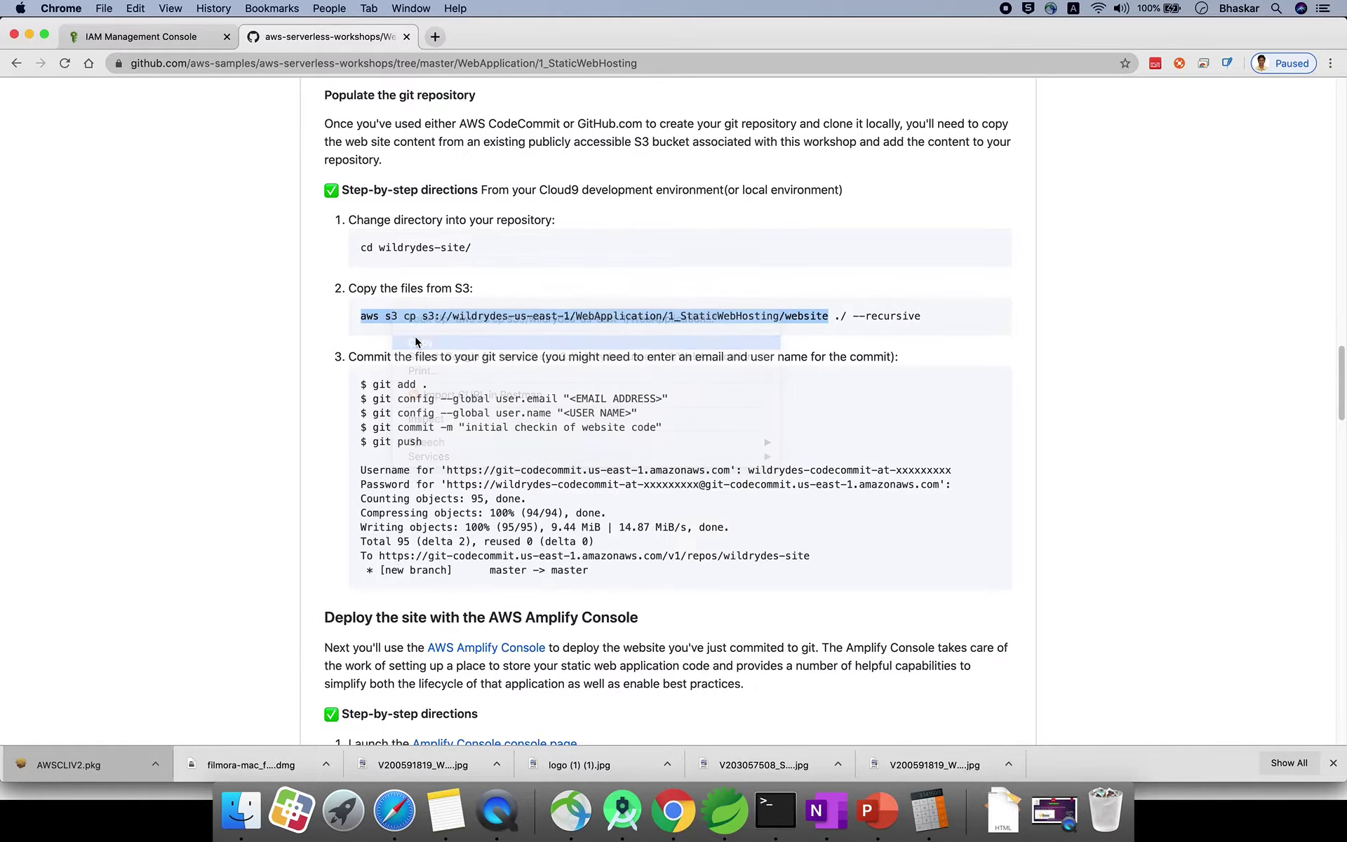
{"action": "key", "text": "super+Tab"}
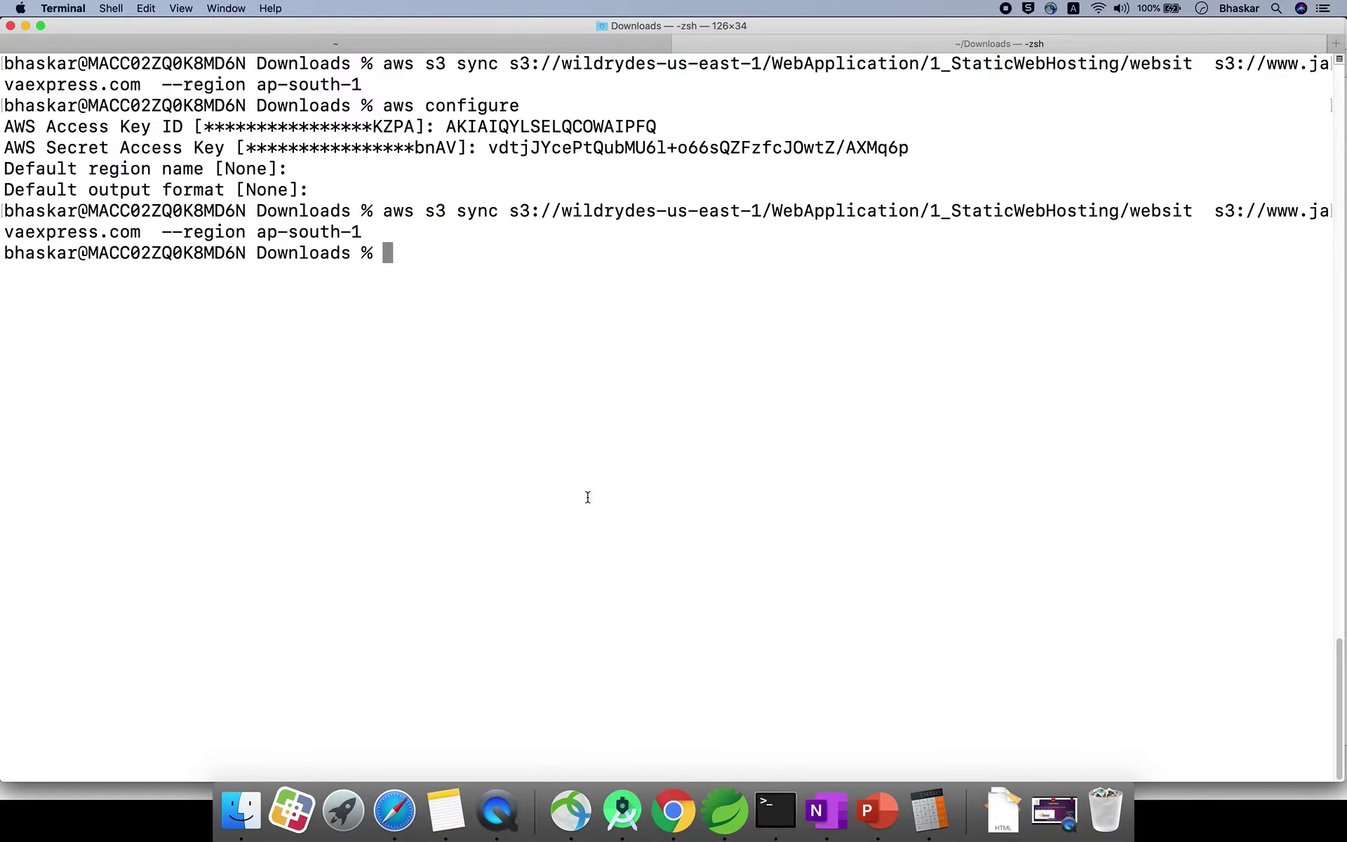
{"action": "left_click", "coordinate": [816, 811]}
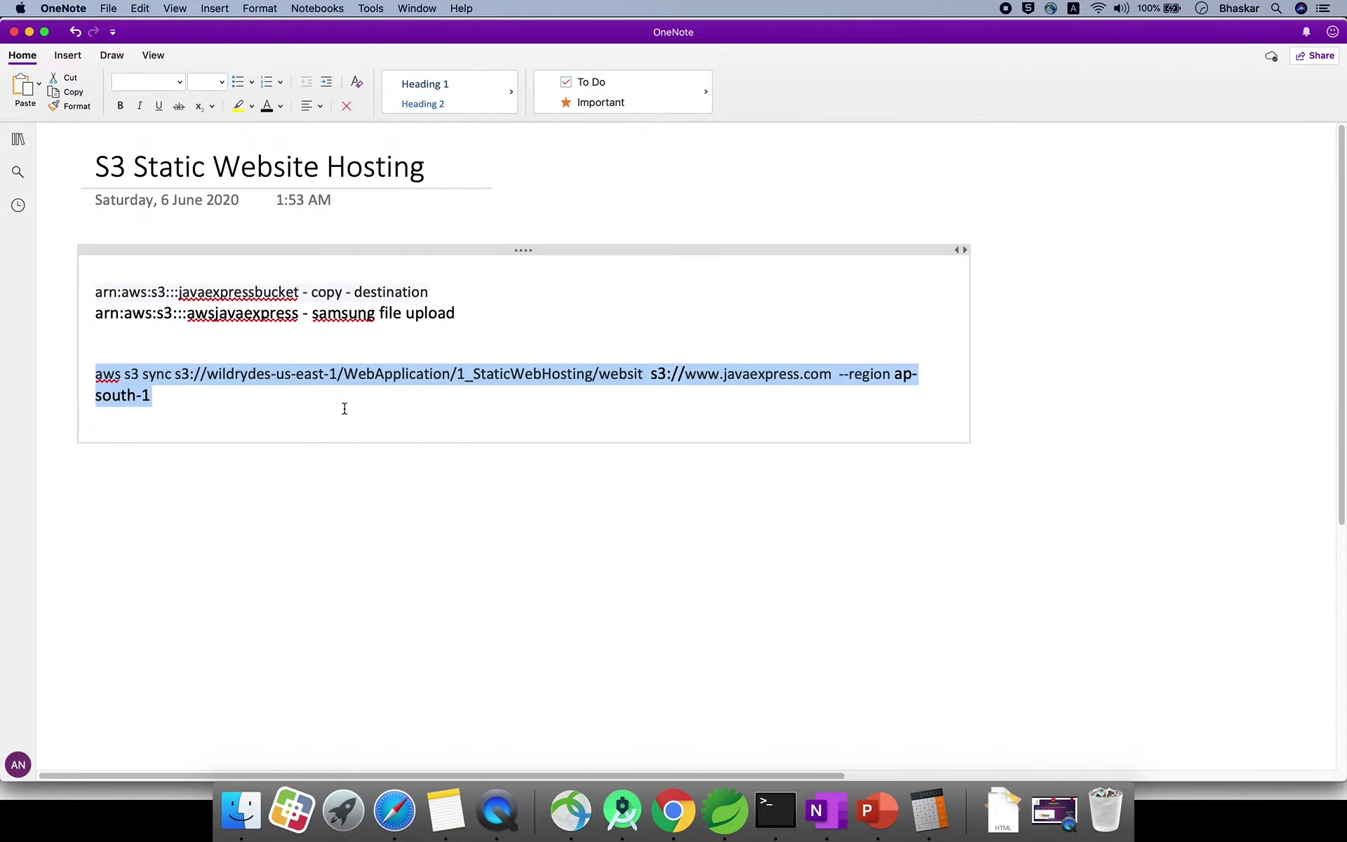
{"action": "key", "text": "BackSpace"}
{"action": "key", "text": "super+v"}
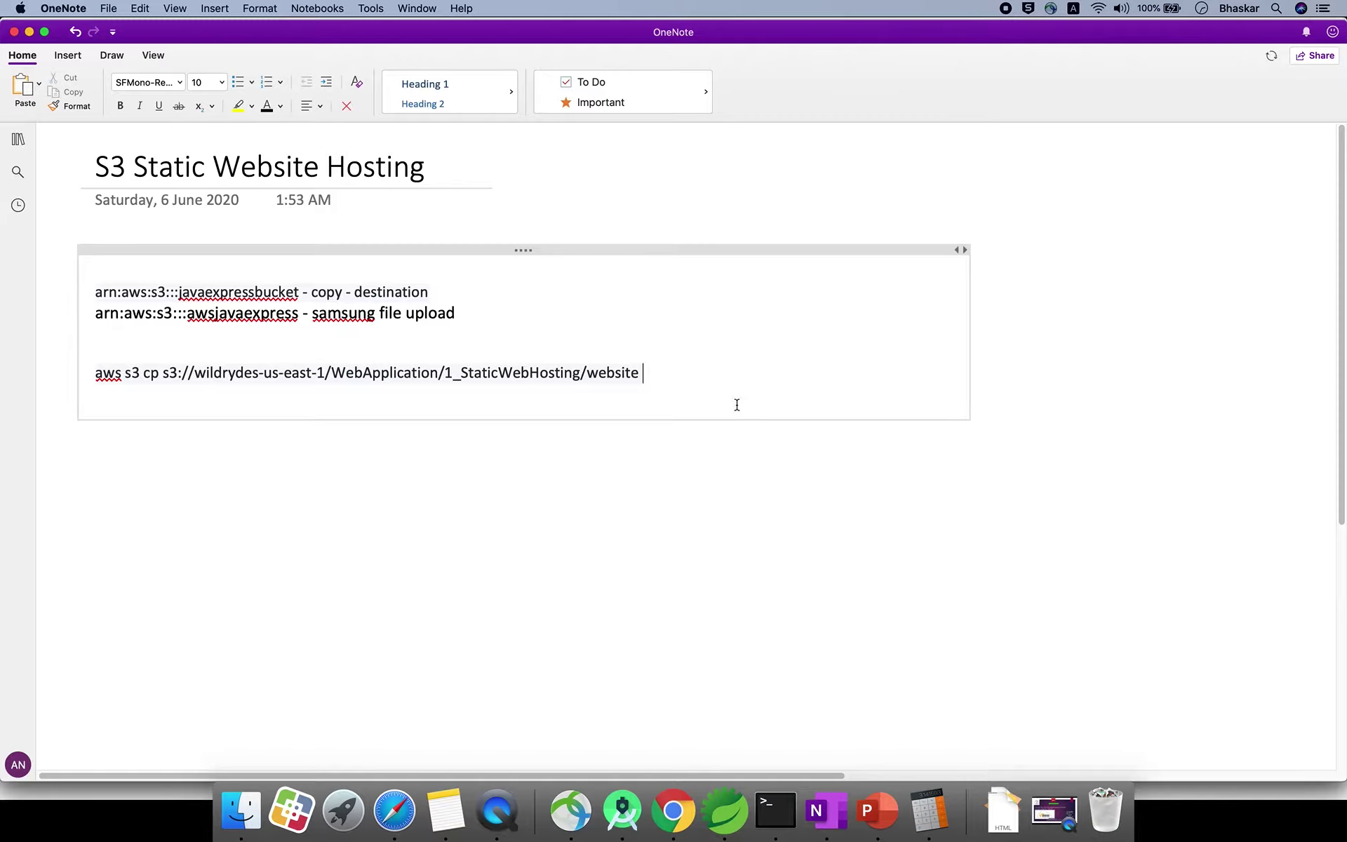
{"action": "type", "text": "s3://www.ja"}
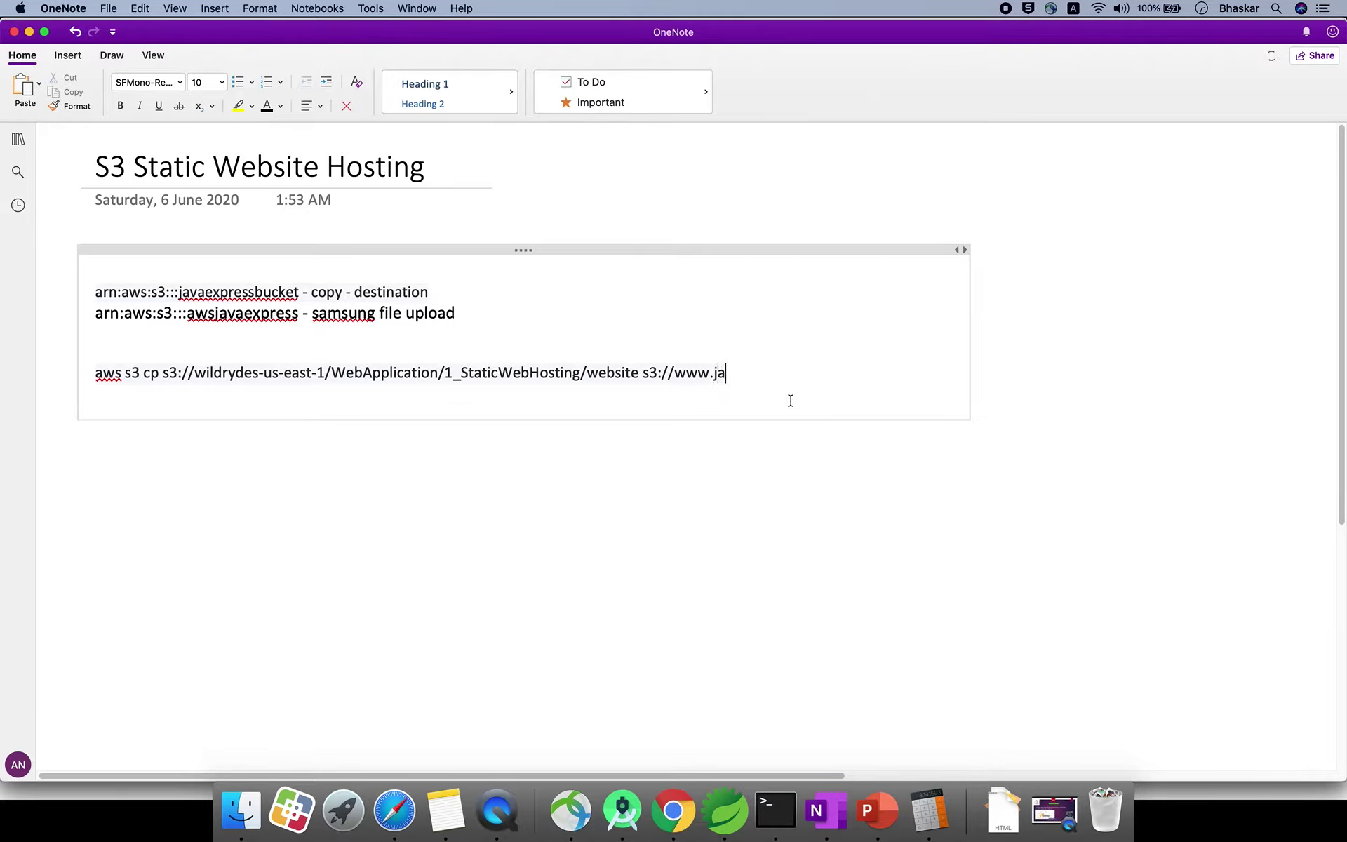
{"action": "type", "text": "vaexpress.com  "}
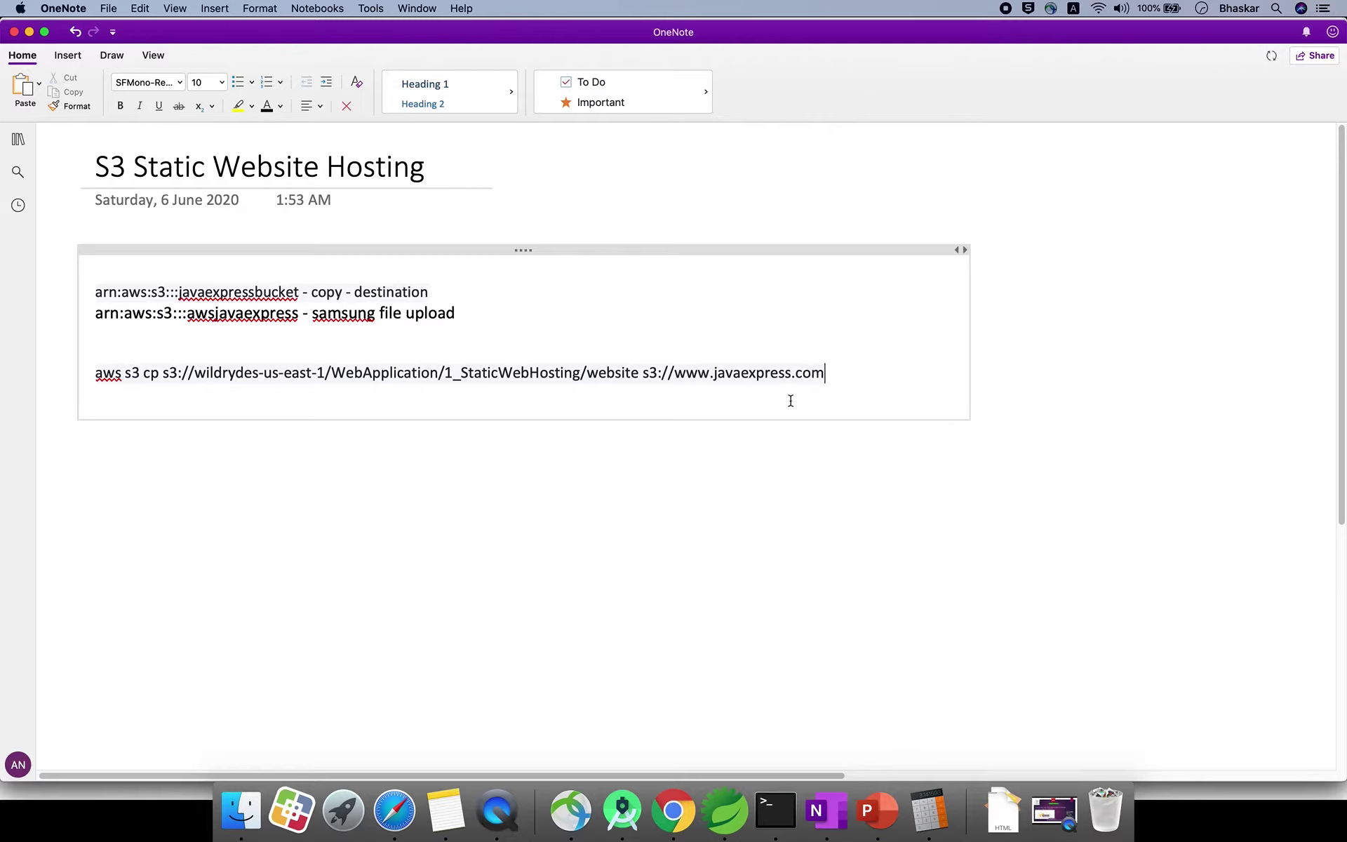
{"action": "type", "text": "--region"}
- Return to Chrome, close the Create Access Key dialog without downloading the key file, and open the S3 bucket list
{"action": "key", "text": "super+Tab"}
{"action": "left_click", "coordinate": [673, 810]}
{"action": "left_click", "coordinate": [160, 36]}
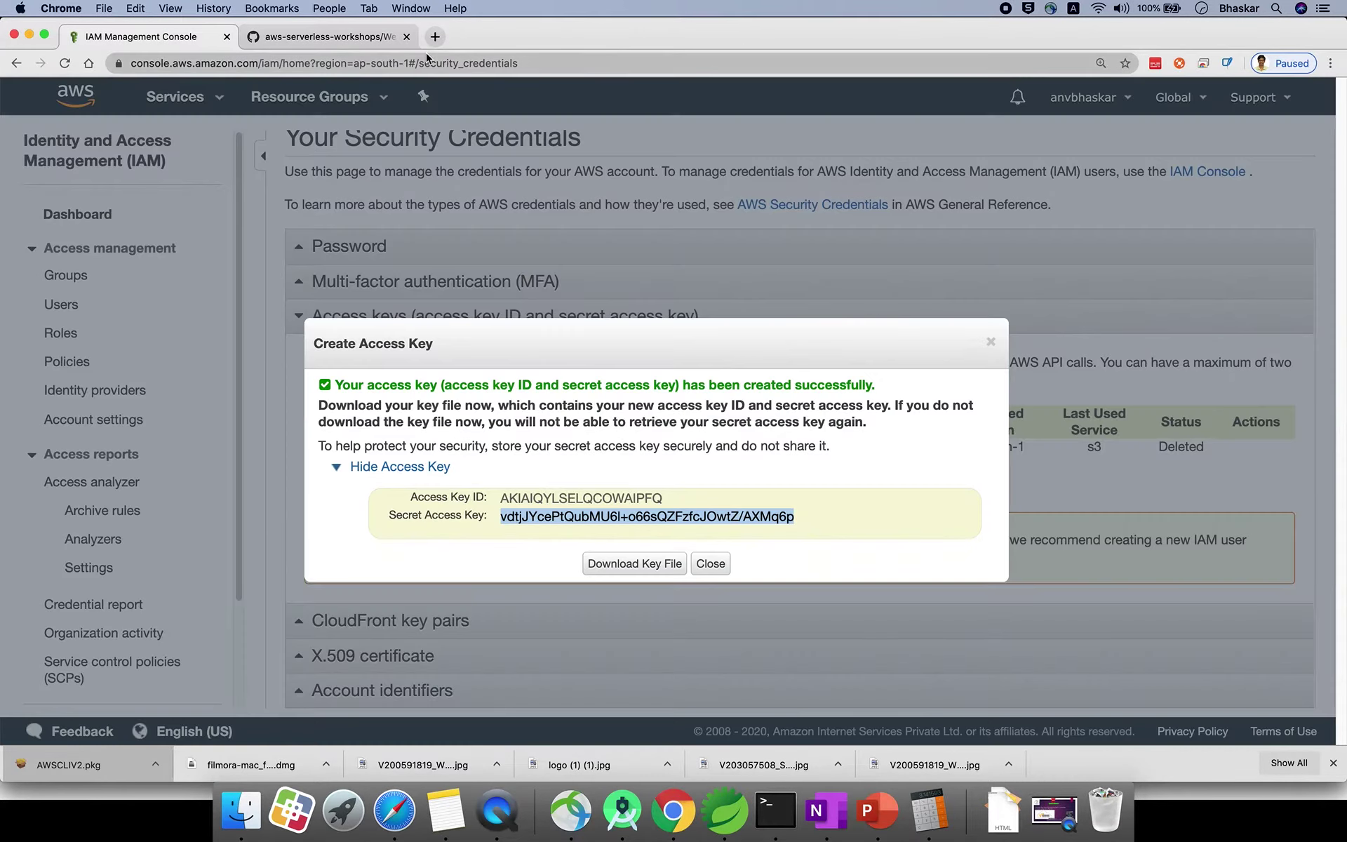
{"action": "left_click", "coordinate": [991, 342]}
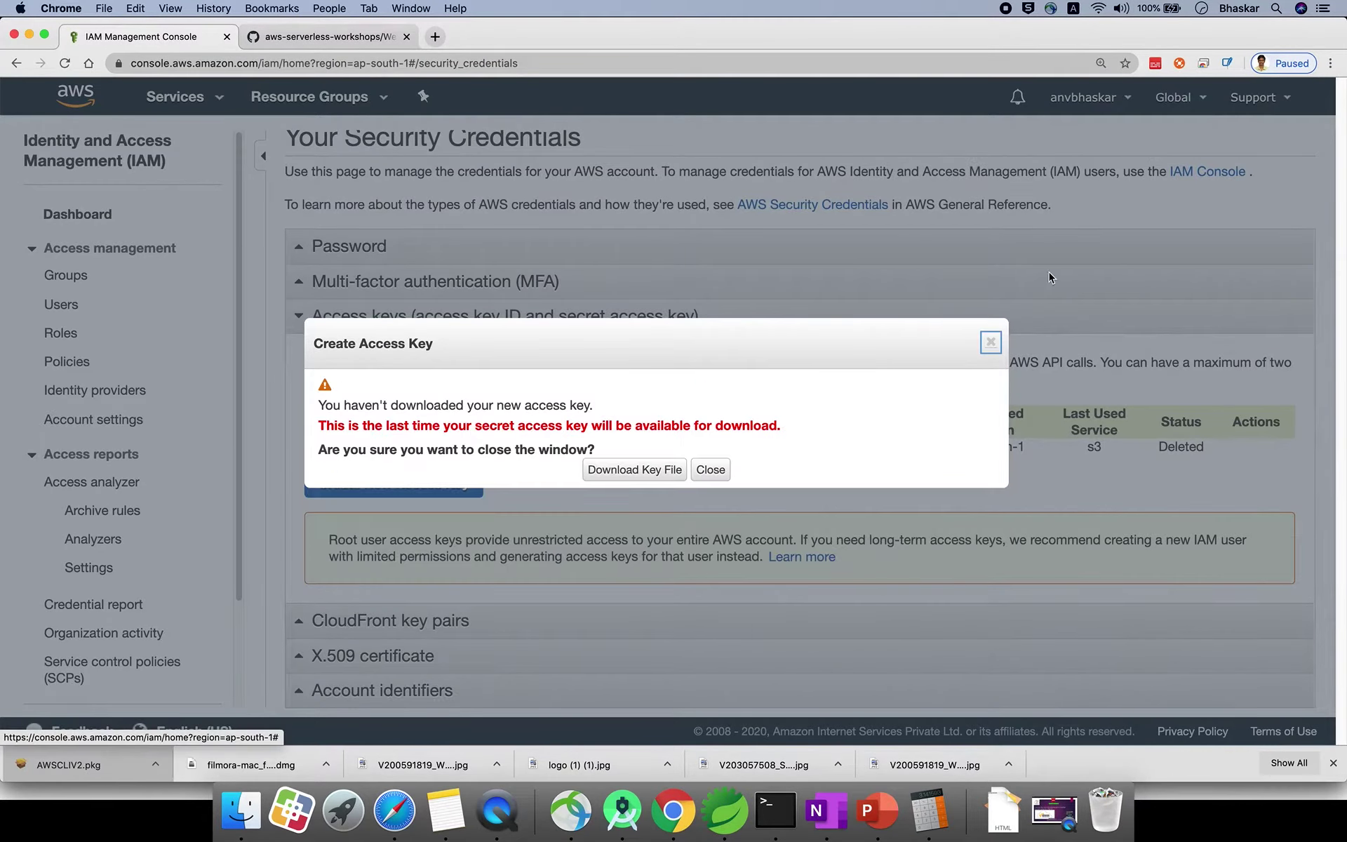
{"action": "left_click", "coordinate": [710, 469]}
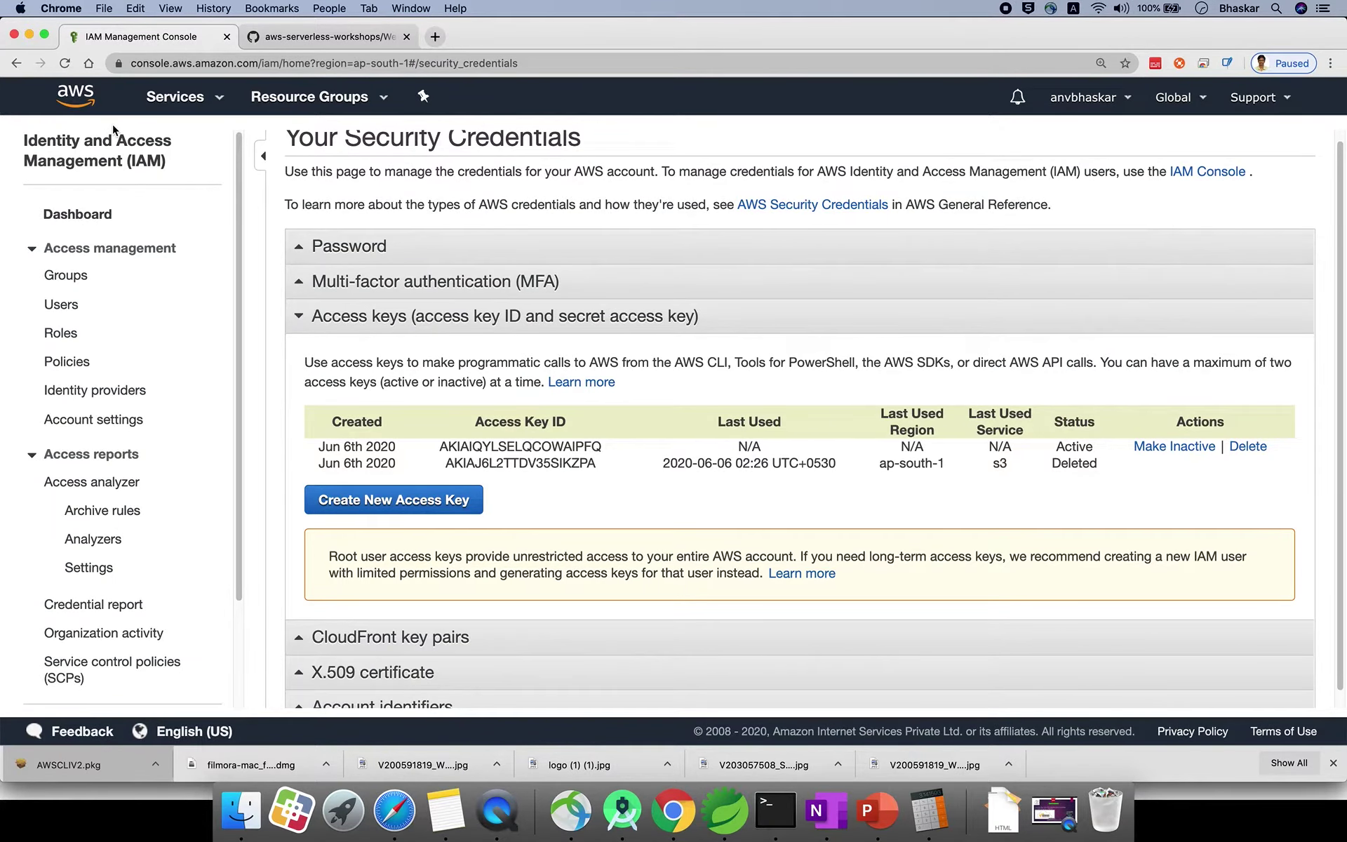
{"action": "left_click", "coordinate": [85, 105]}
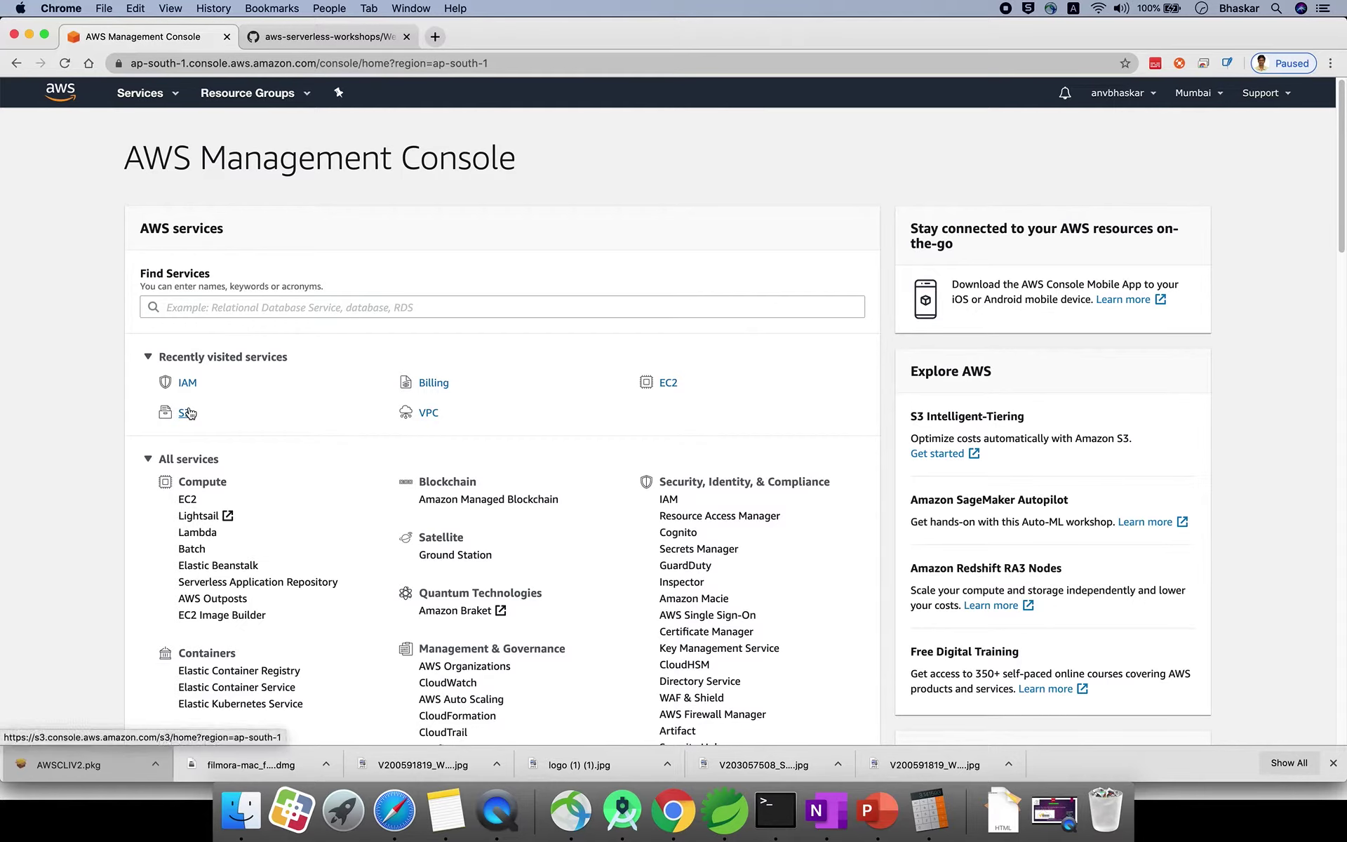
{"action": "left_click", "coordinate": [186, 413]}
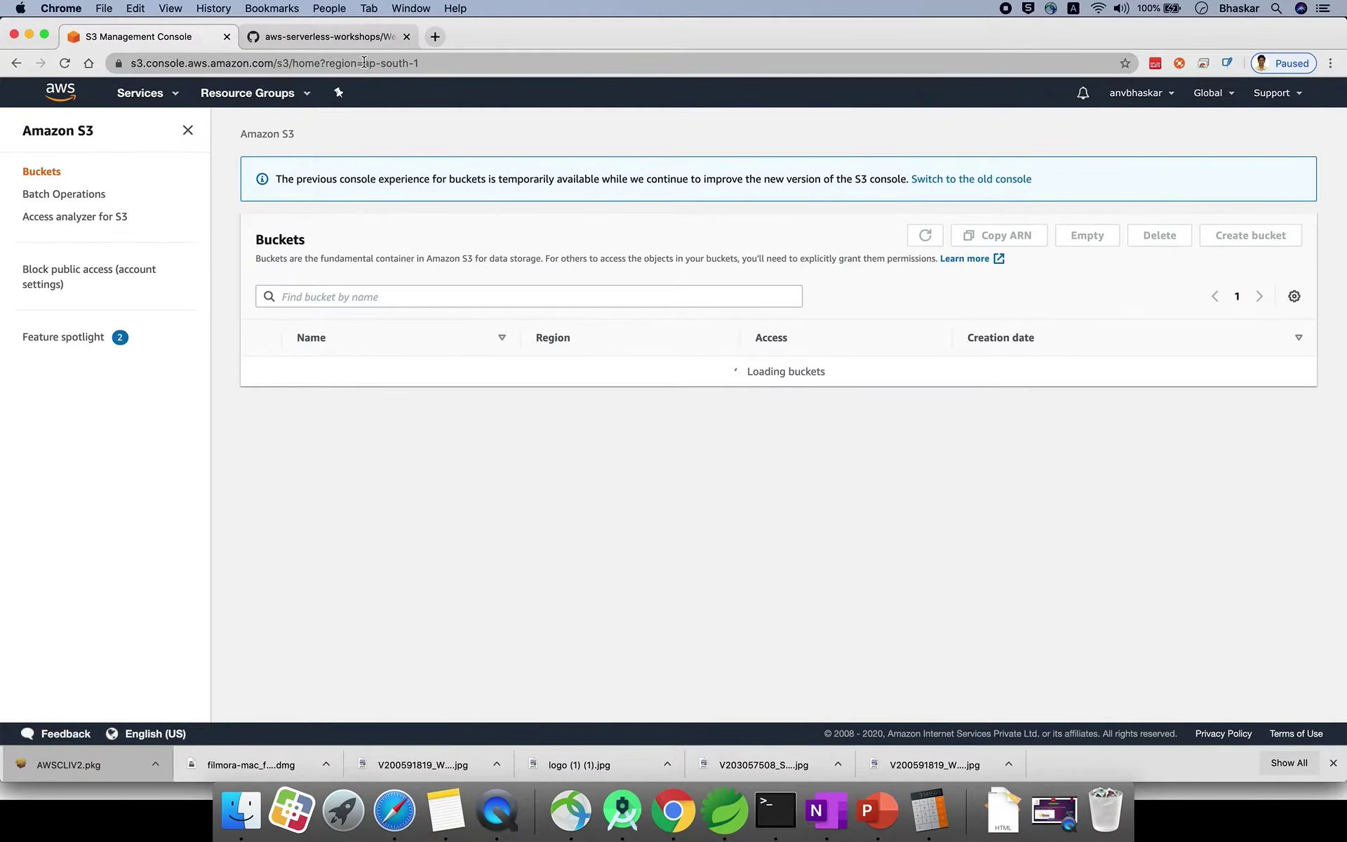
- Copy the region code ap-south-1 from the S3 console address and add it to the end of the OneNote command
{"action": "left_click_drag", "start_coordinate": [400, 63], "coordinate": [450, 65]}
{"action": "key", "text": "super+c"}
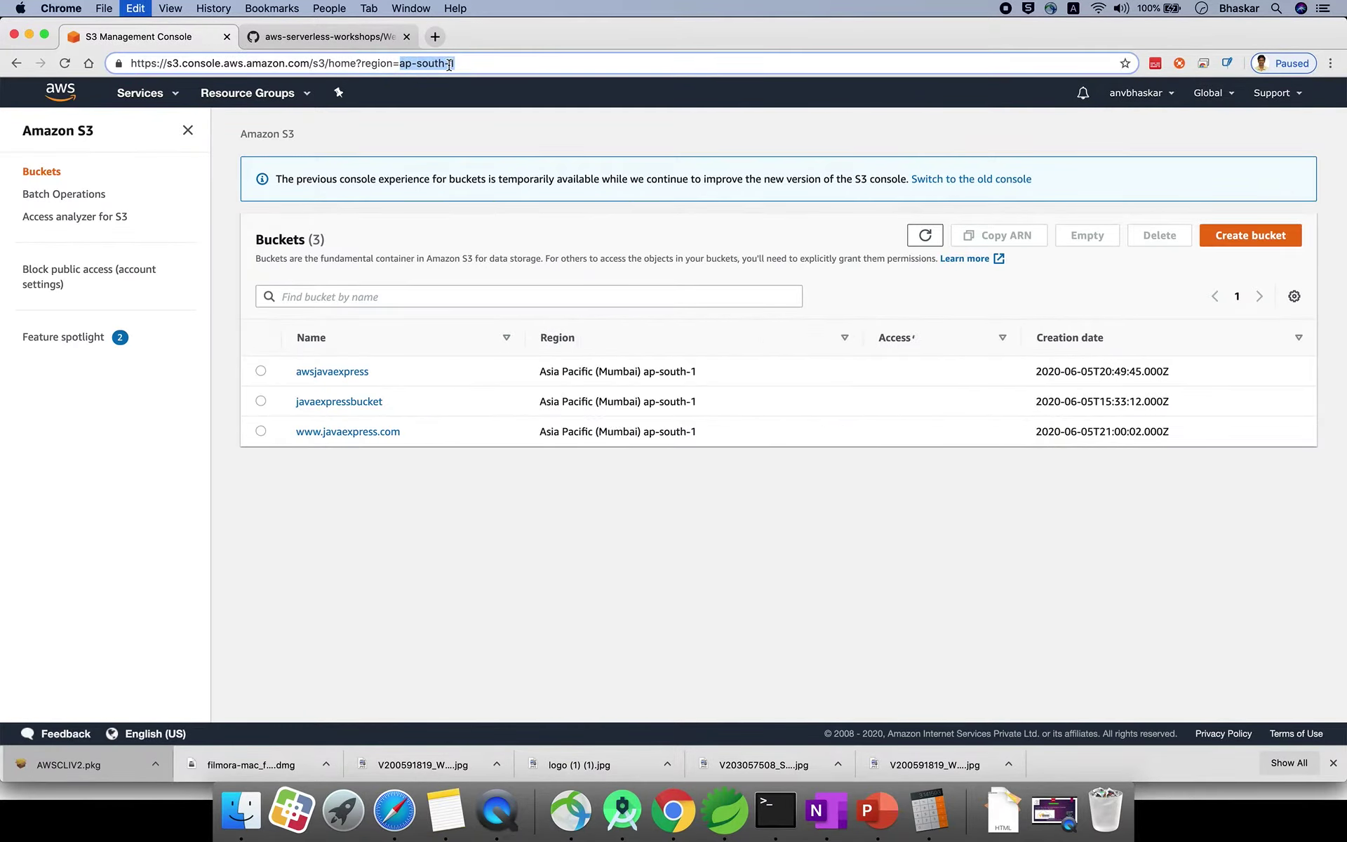
{"action": "key", "text": "super+Tab"}
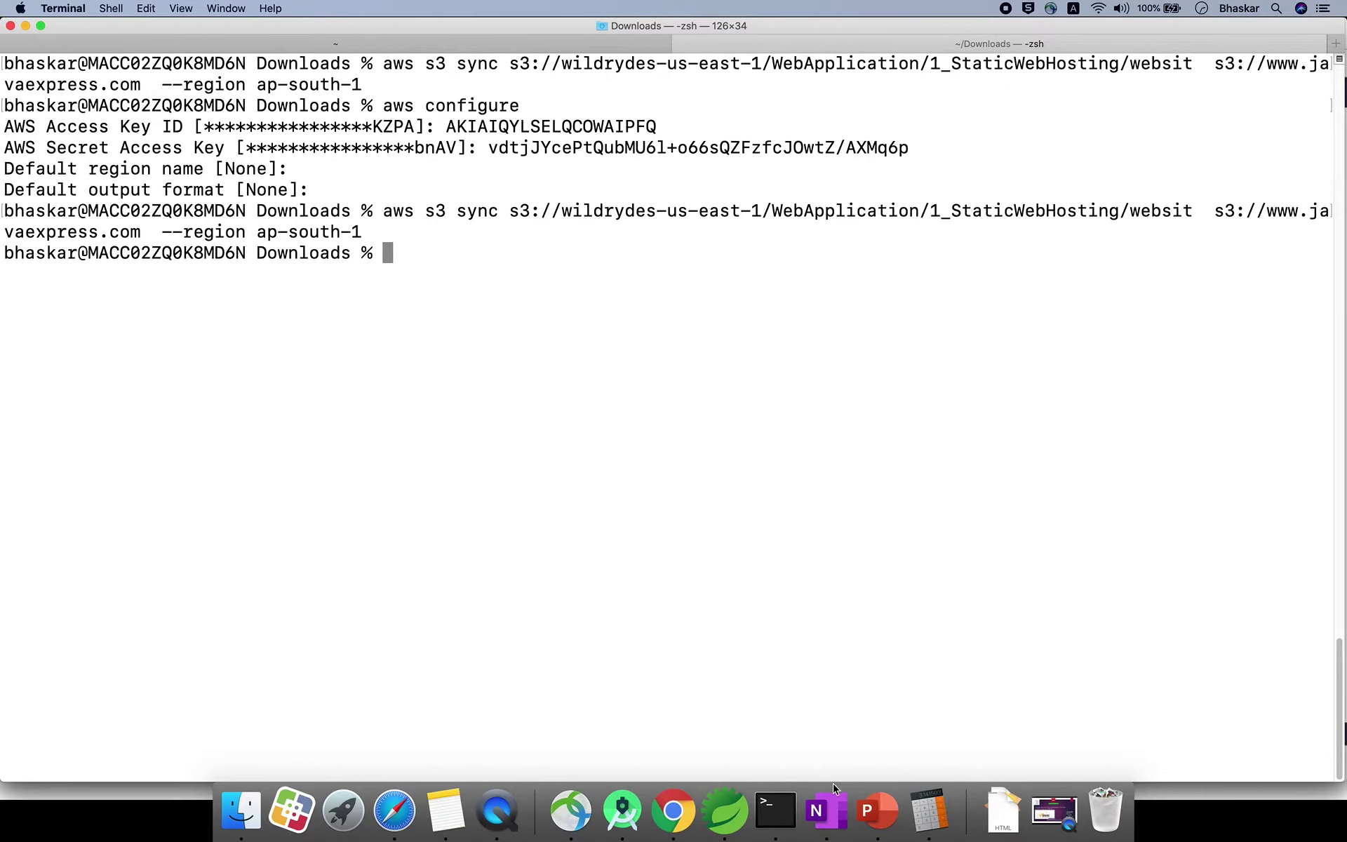
{"action": "left_click", "coordinate": [827, 810]}
{"action": "key", "text": "super+v"}
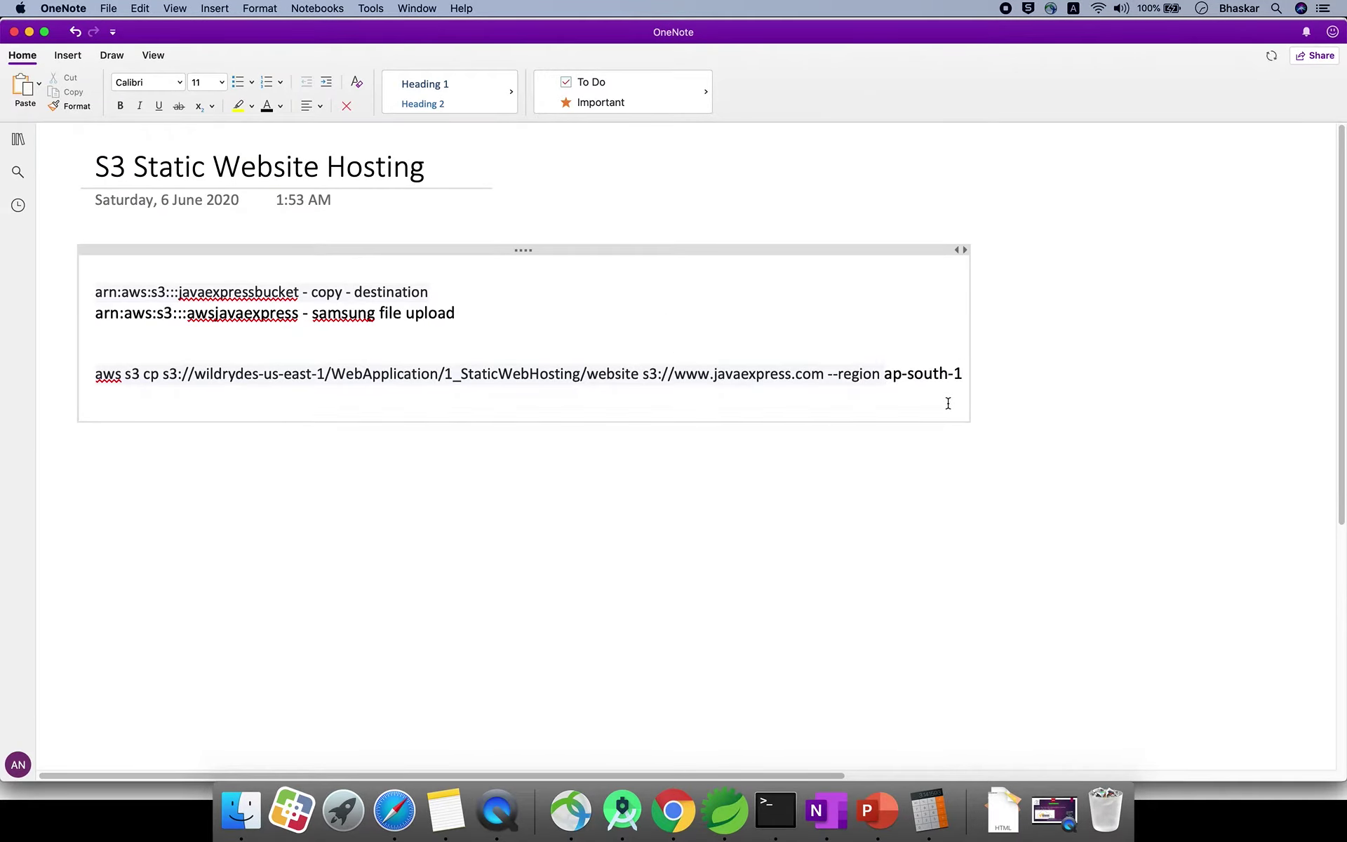
- Change cp to sync in the OneNote command and copy the complete command
{"action": "triple_click", "coordinate": [555, 382]}
{"action": "left_click", "coordinate": [146, 372]}
{"action": "double_click", "coordinate": [147, 374]}
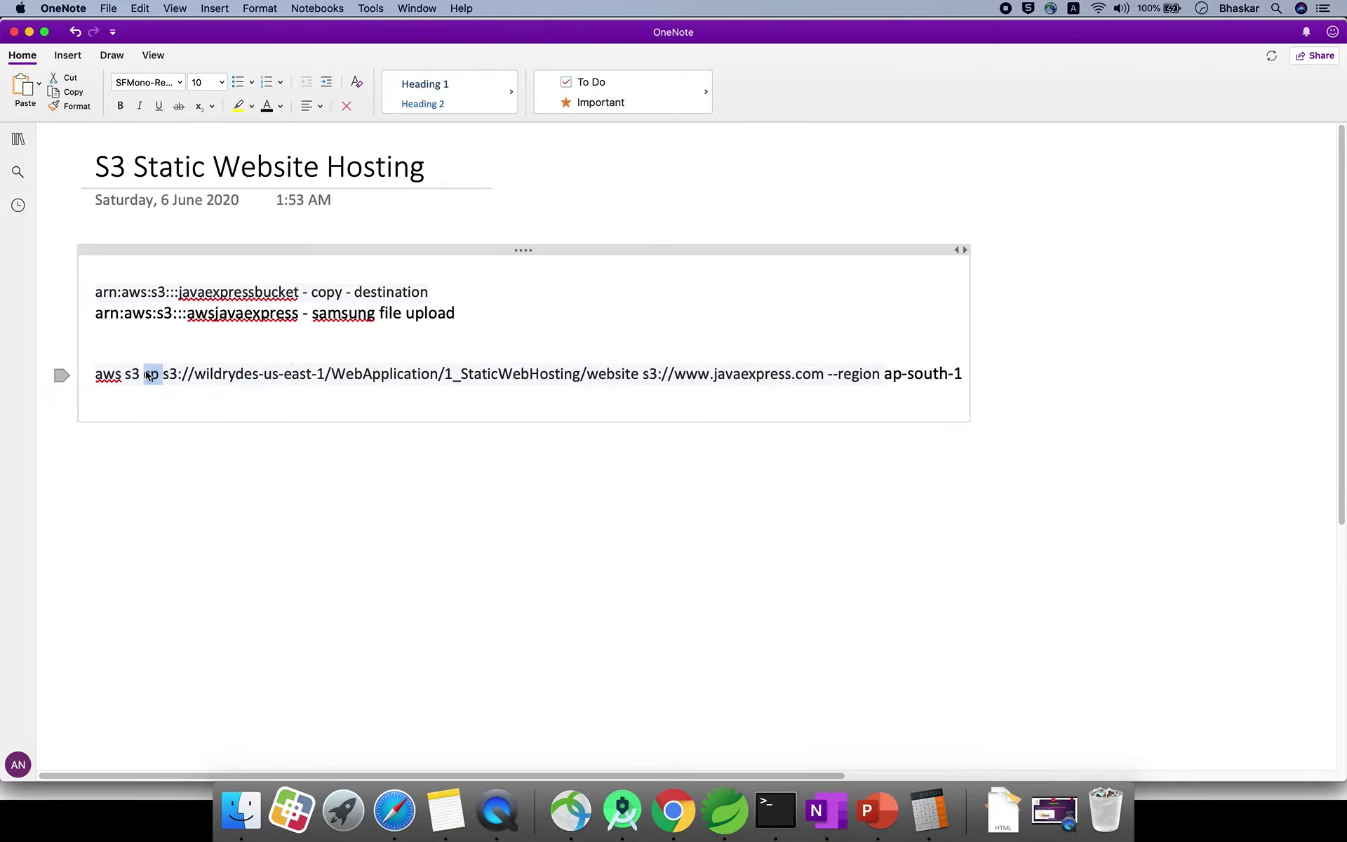
{"action": "type", "text": "sync"}
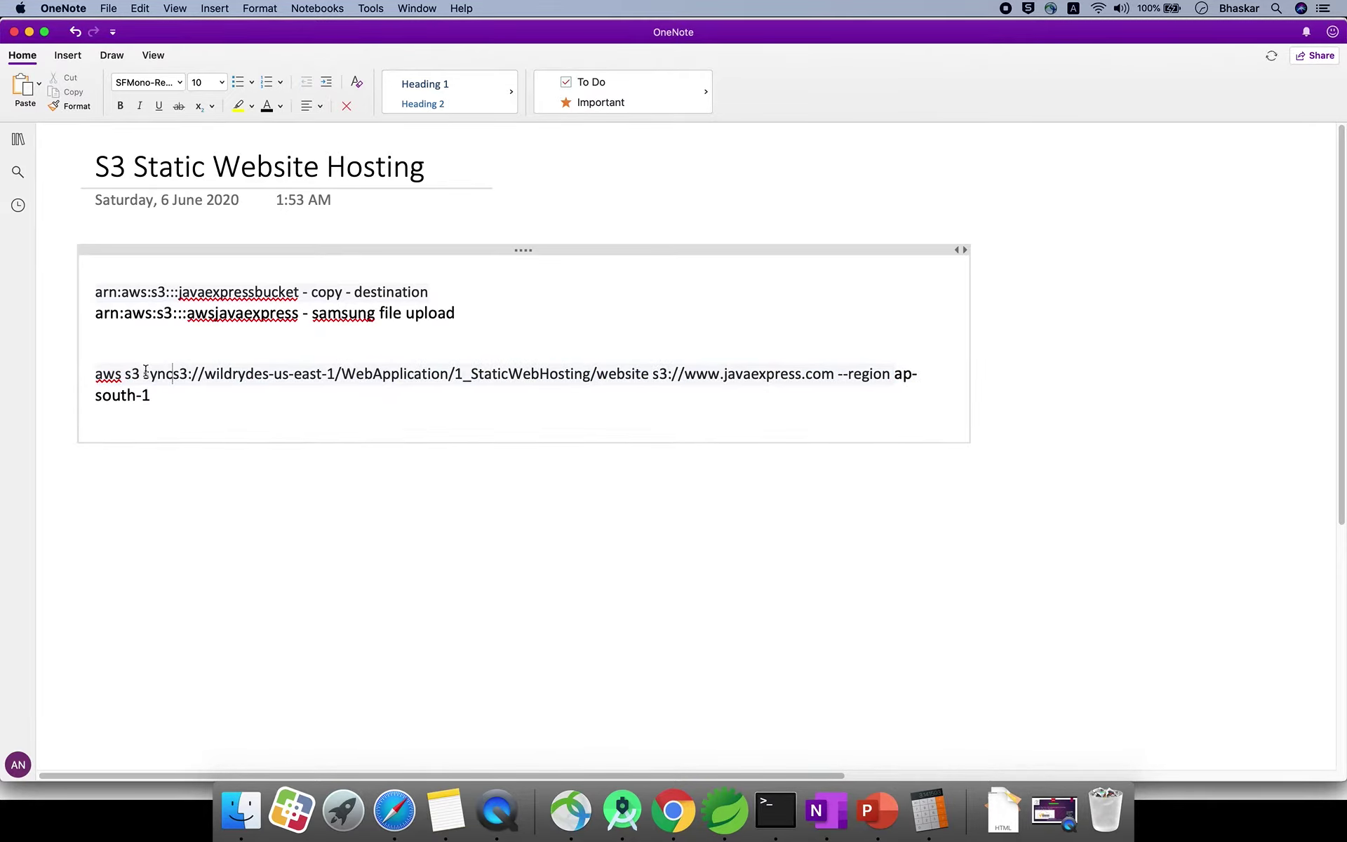
{"action": "left_click_drag", "start_coordinate": [152, 397], "coordinate": [86, 380]}
{"action": "key", "text": "super+c"}
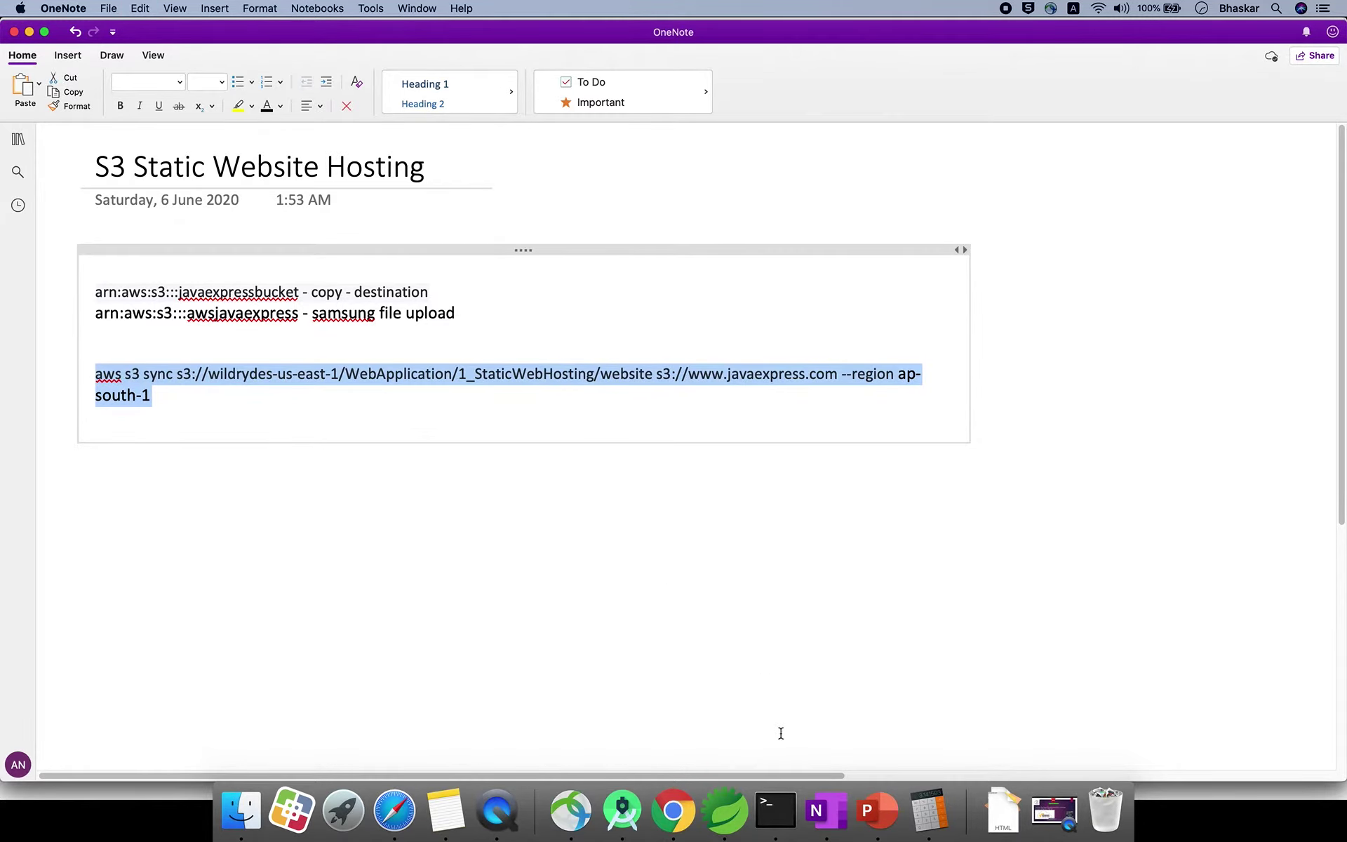
{"action": "left_click", "coordinate": [775, 808]}
{"action": "right_click", "coordinate": [536, 429]}
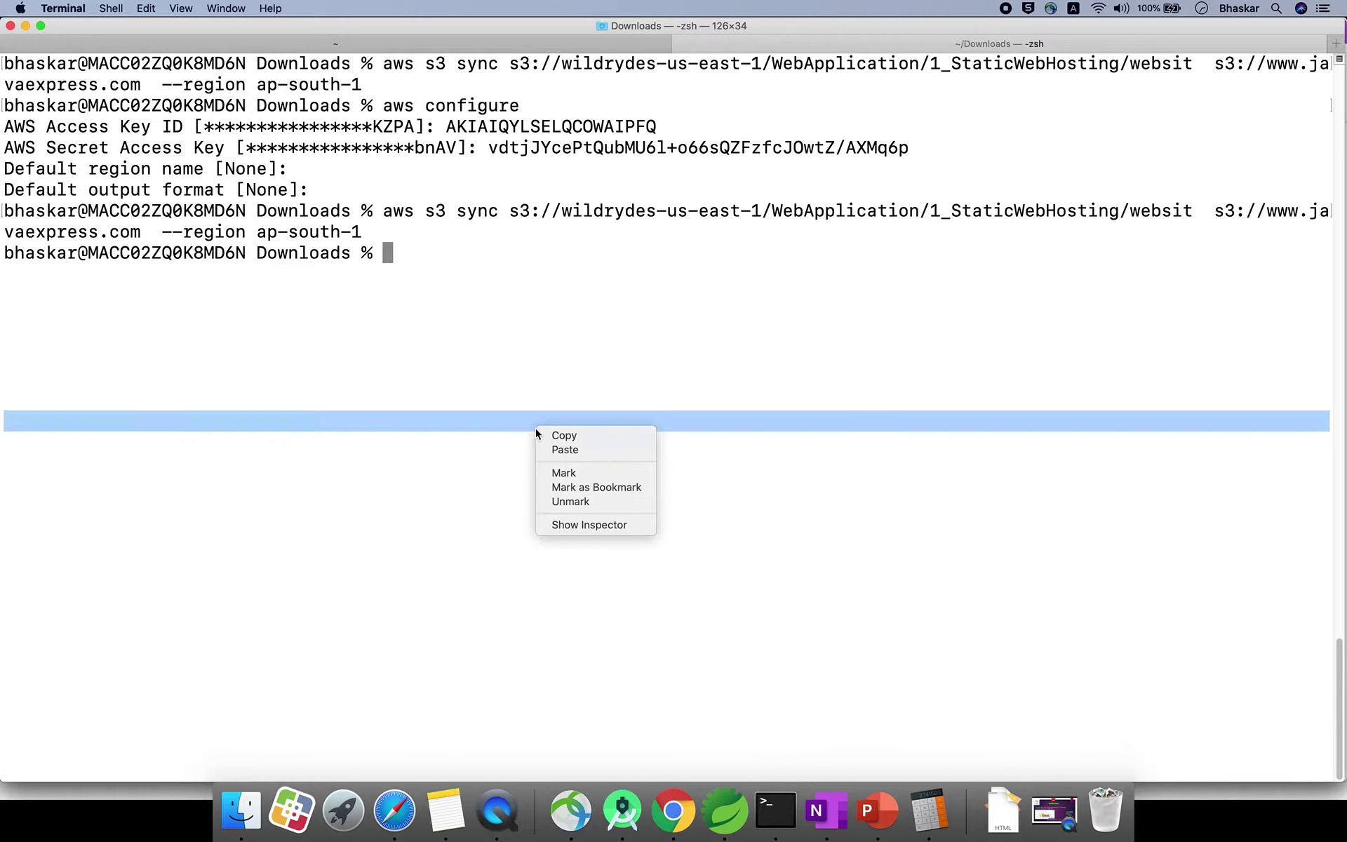
{"action": "left_click", "coordinate": [565, 449]}
{"action": "key", "text": "Return"}
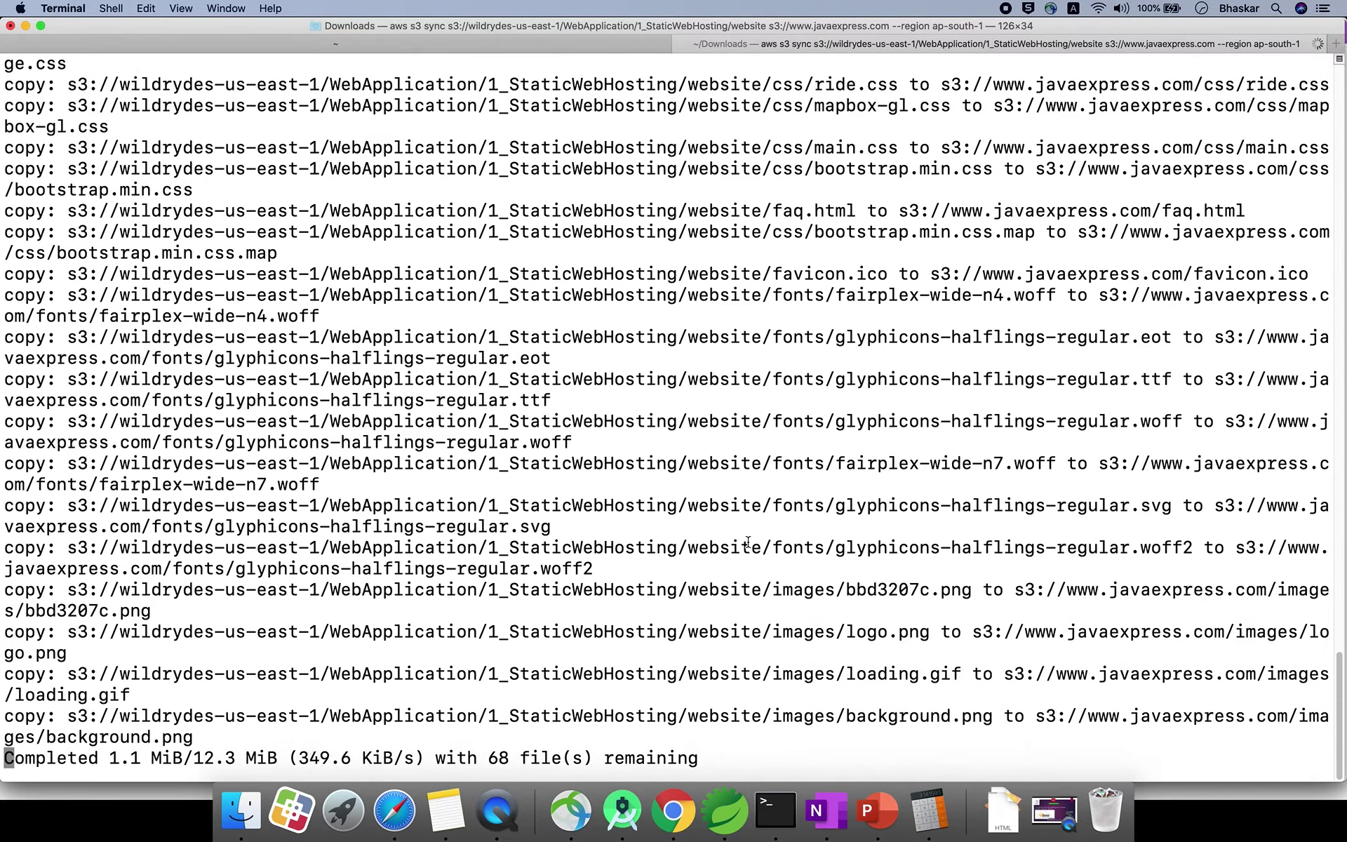
{"action": "scroll", "coordinate": [779, 521], "scroll_direction": "up", "scroll_amount": 10}
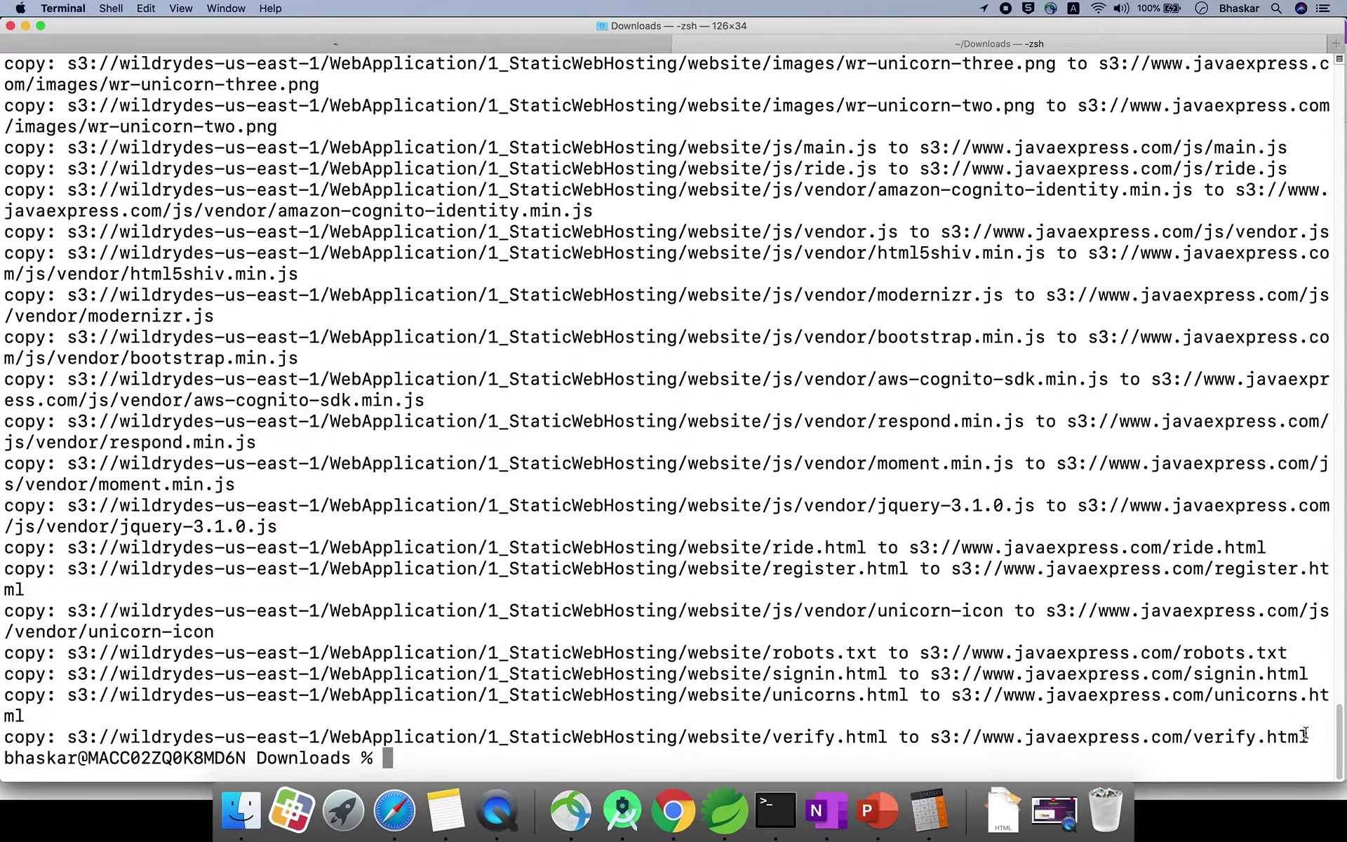
{"action": "left_click", "coordinate": [673, 811]}
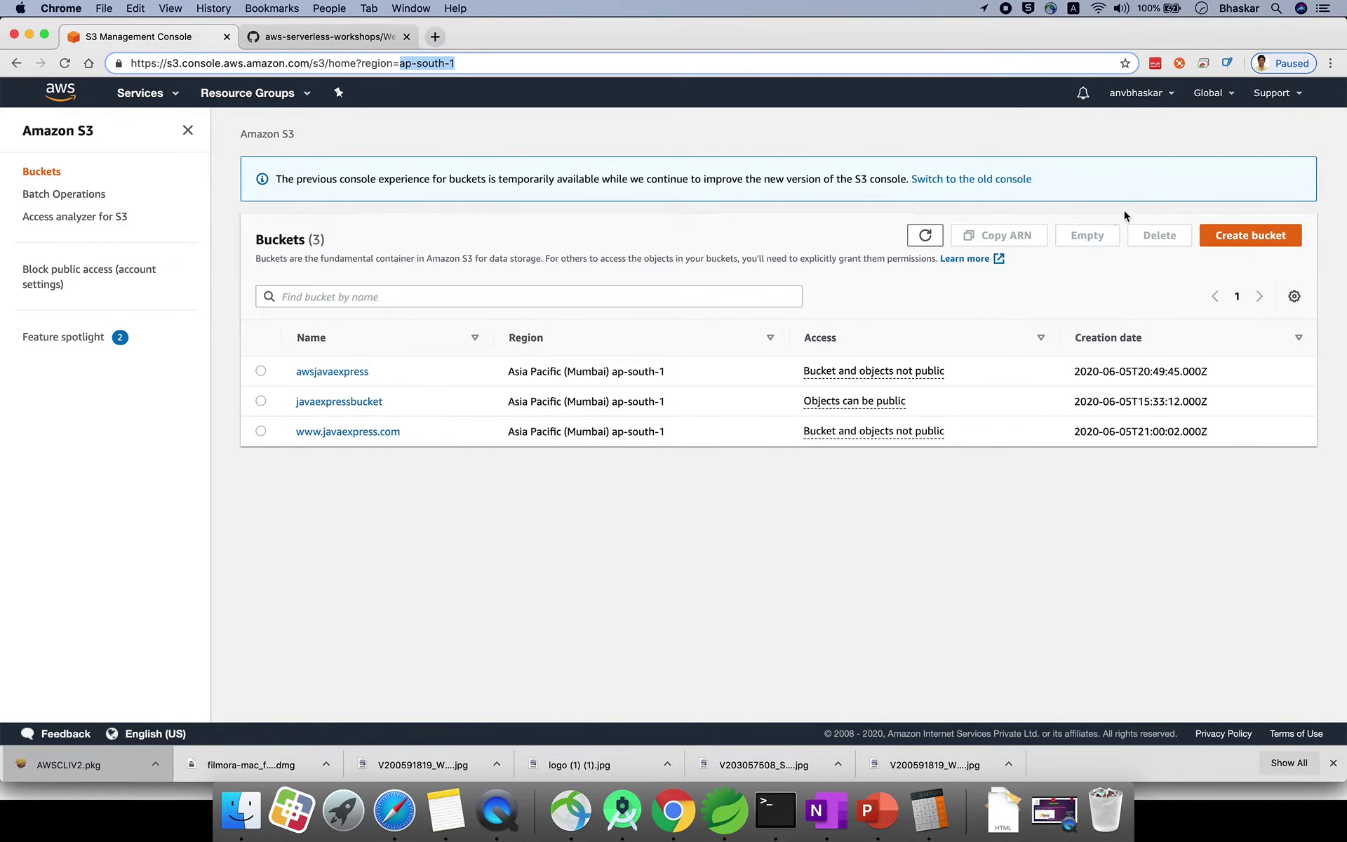
{"action": "left_click", "coordinate": [355, 432]}
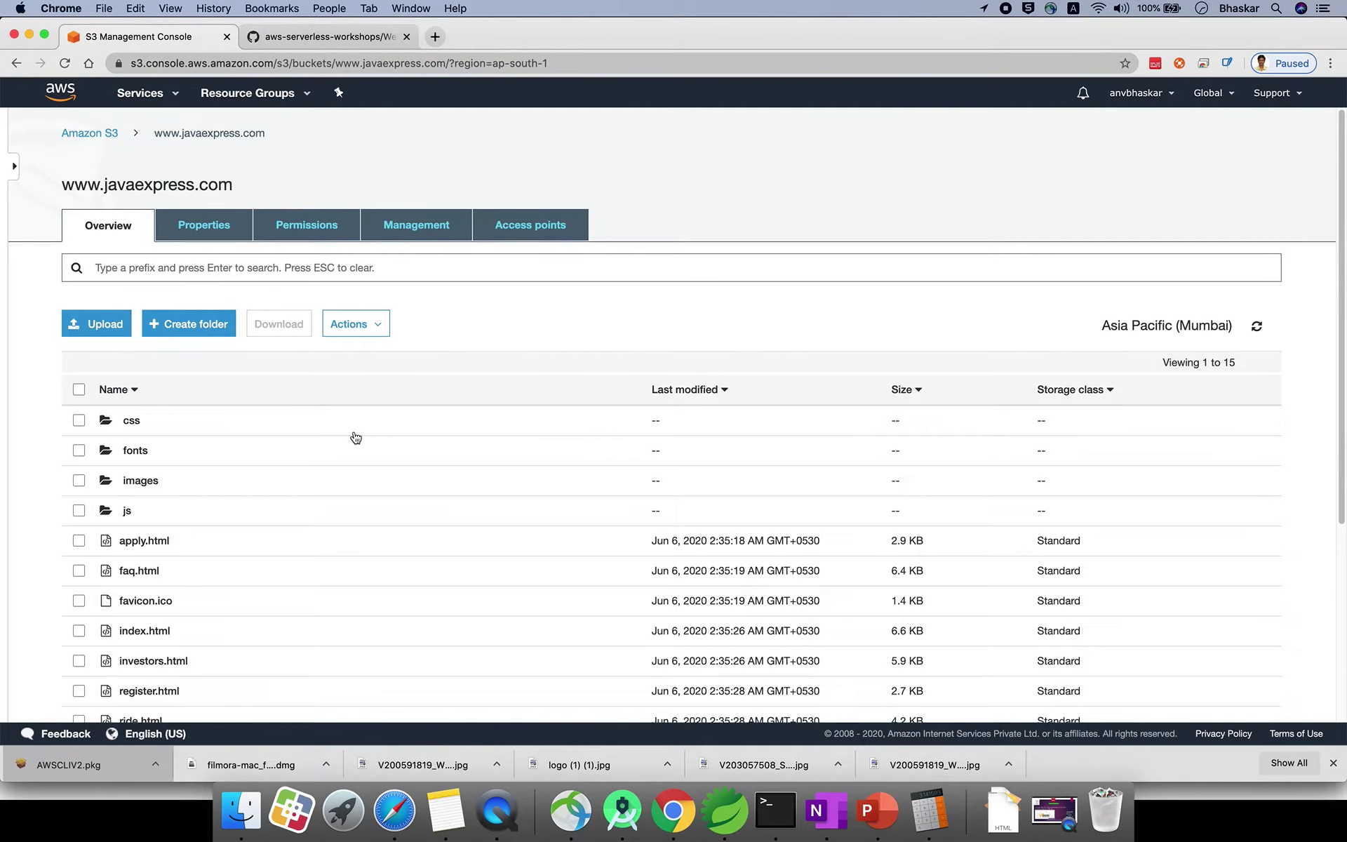
{"action": "scroll", "coordinate": [491, 393], "scroll_direction": "down", "scroll_amount": 3}
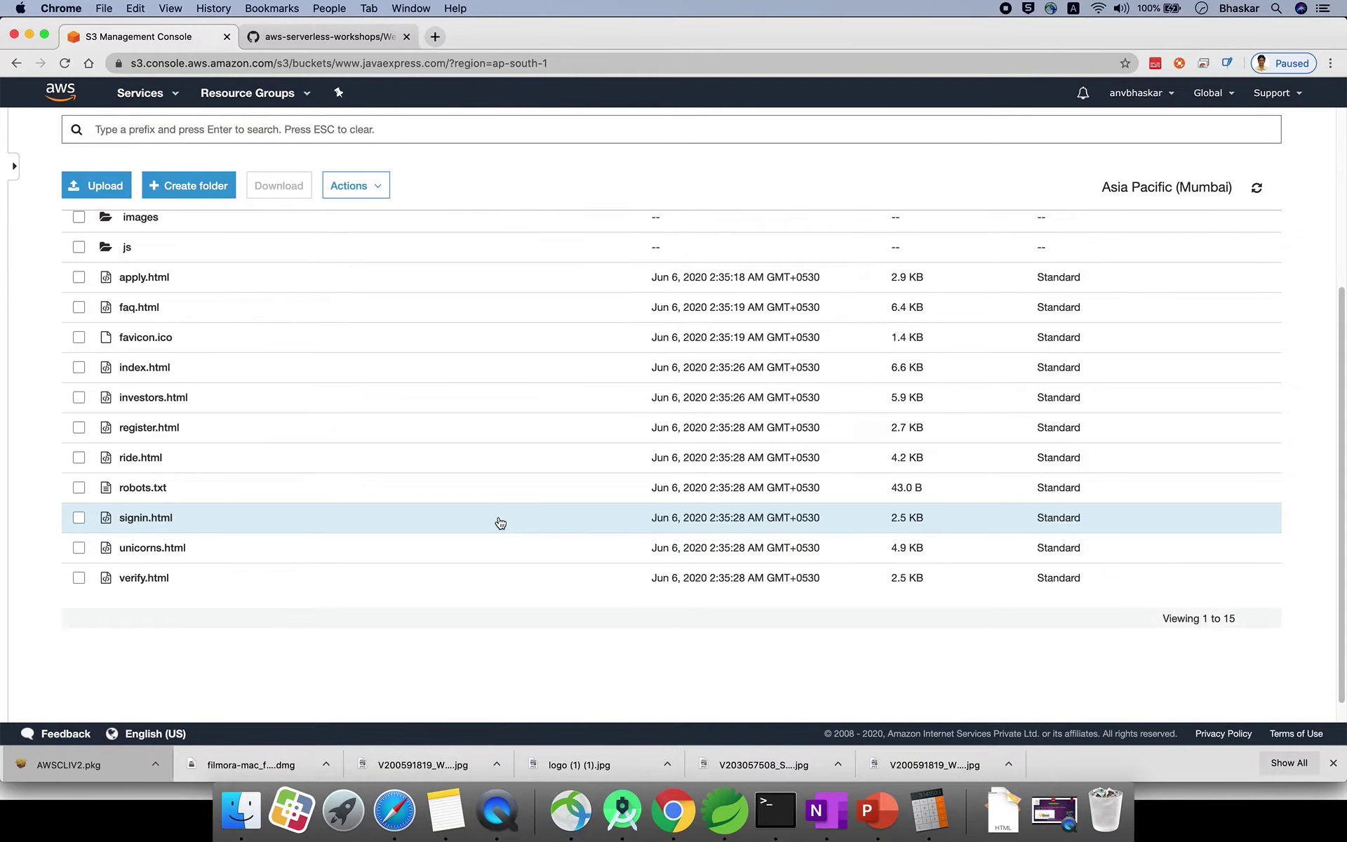
{"action": "scroll", "coordinate": [496, 550], "scroll_direction": "up", "scroll_amount": 3}
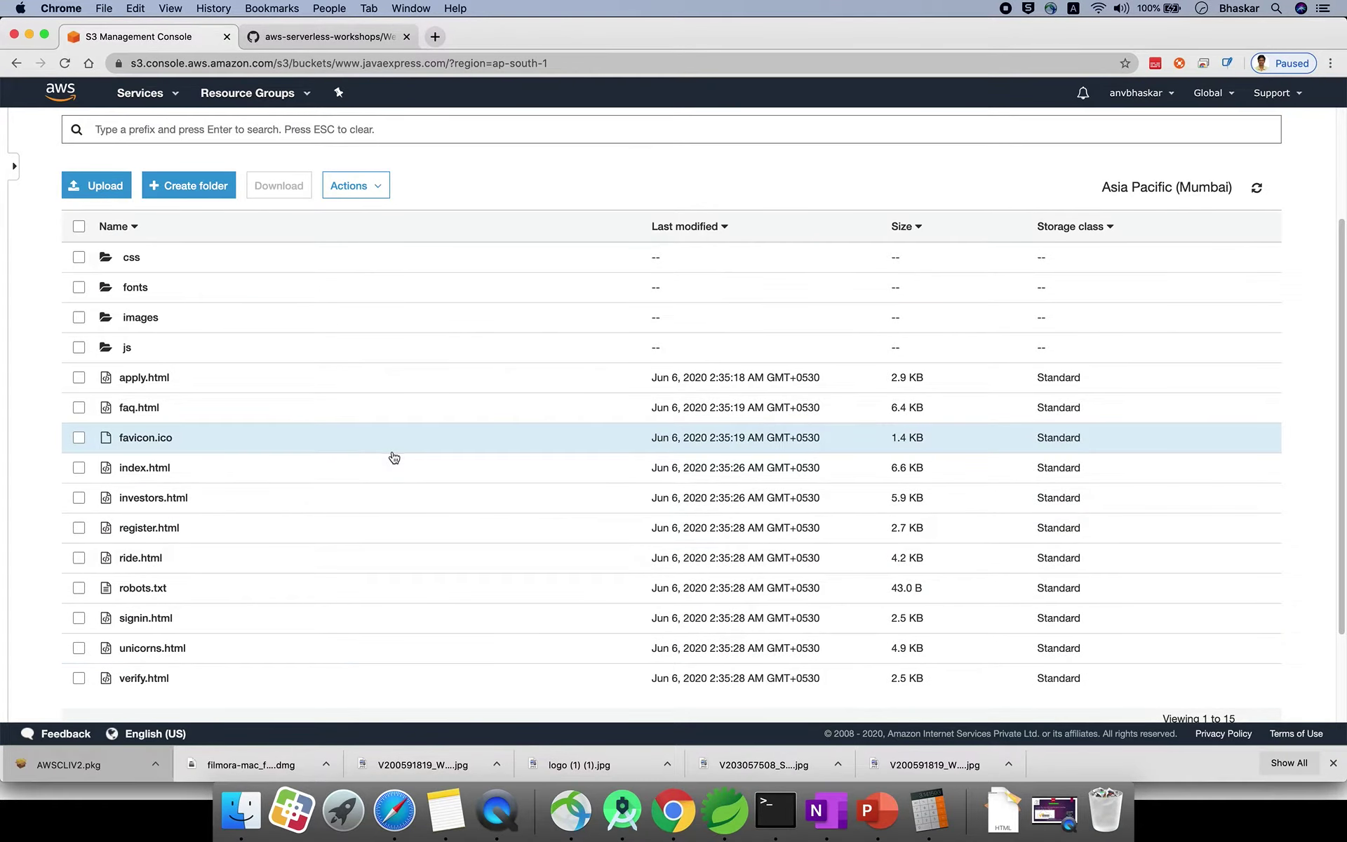
{"action": "scroll", "coordinate": [409, 386], "scroll_direction": "up", "scroll_amount": 4}
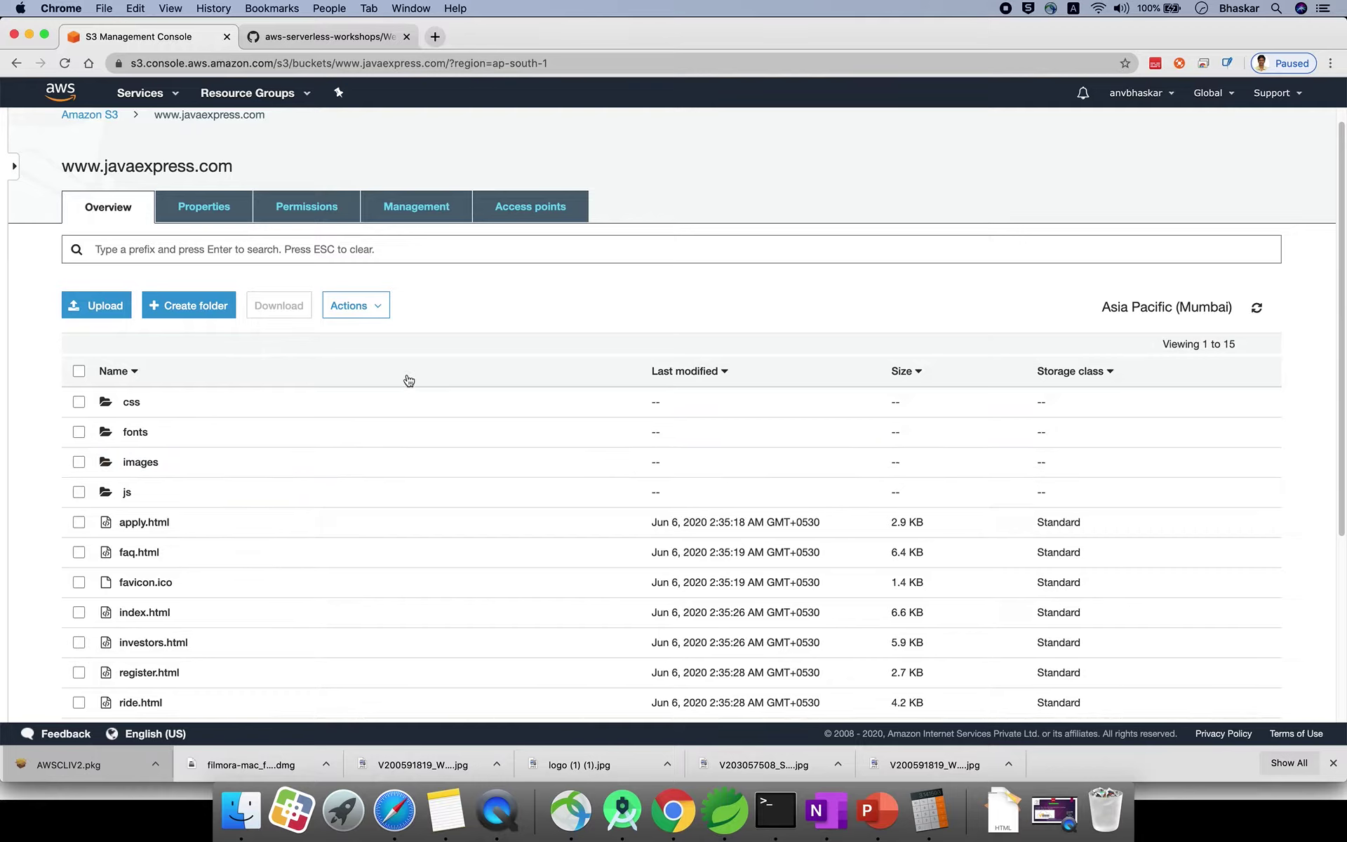
- In the bucket's static website hosting properties, choose to use this bucket to host a website and set the index document to index.html
{"action": "left_click", "coordinate": [207, 212]}
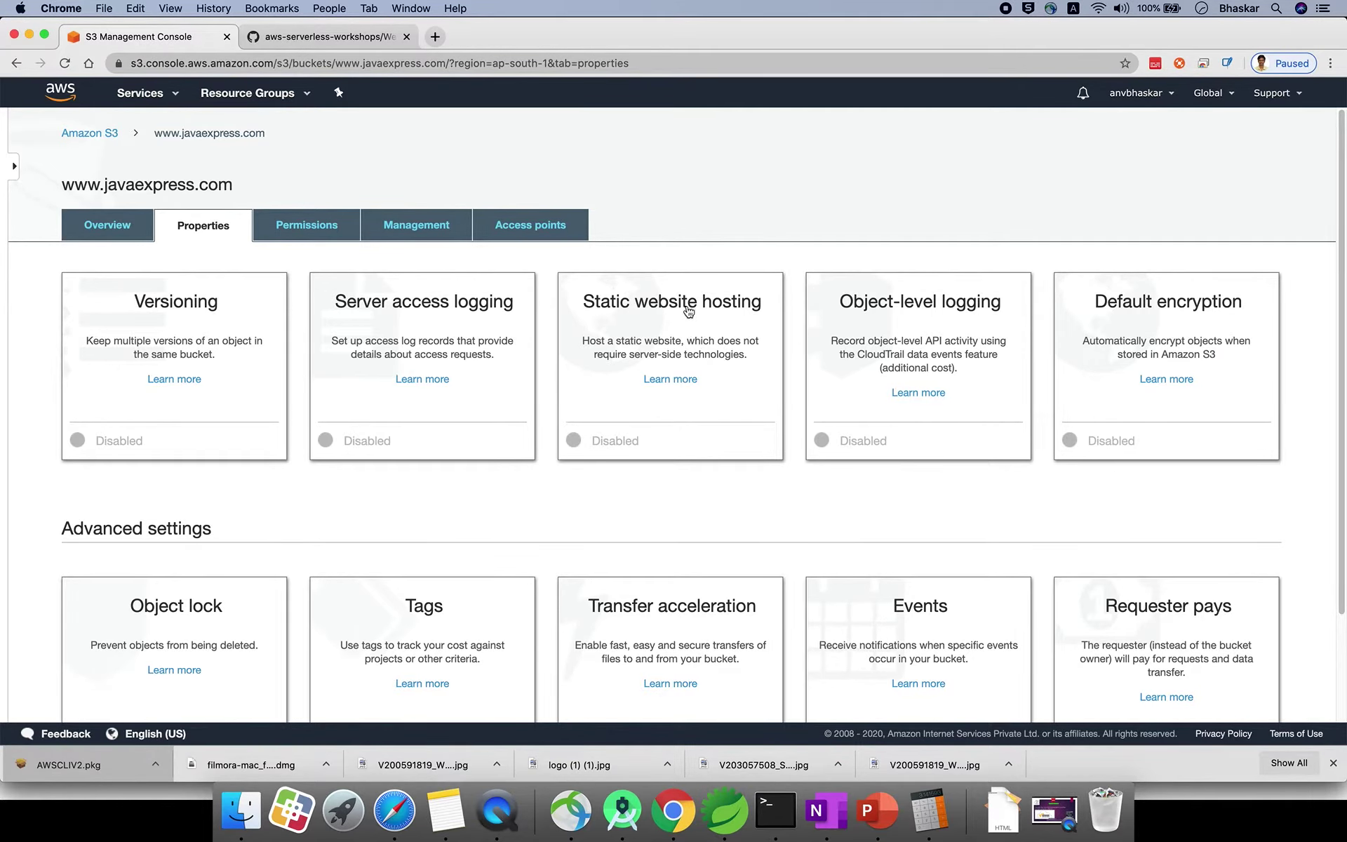
{"action": "left_click", "coordinate": [666, 312]}
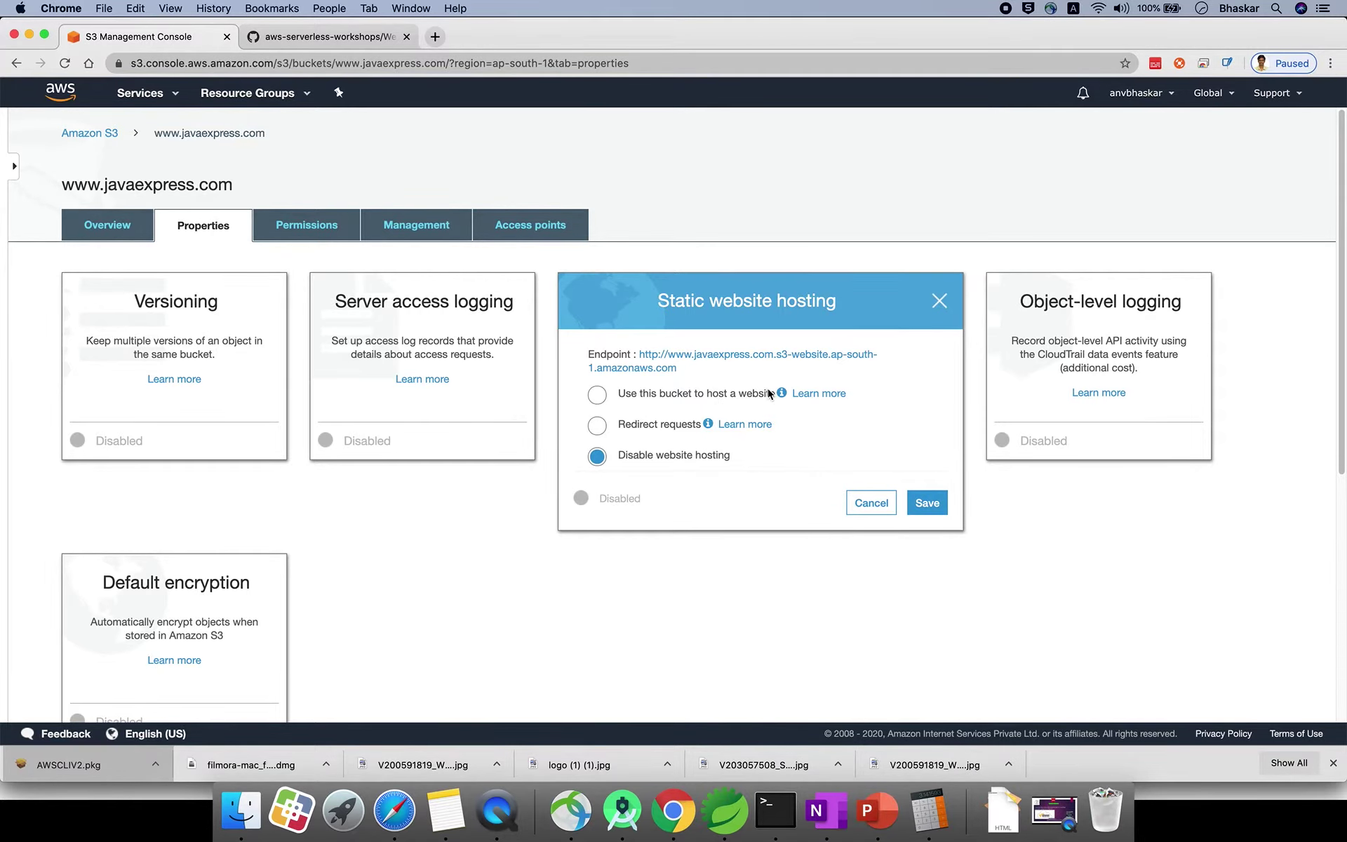
{"action": "left_click", "coordinate": [599, 396]}
{"action": "left_click", "coordinate": [649, 454]}
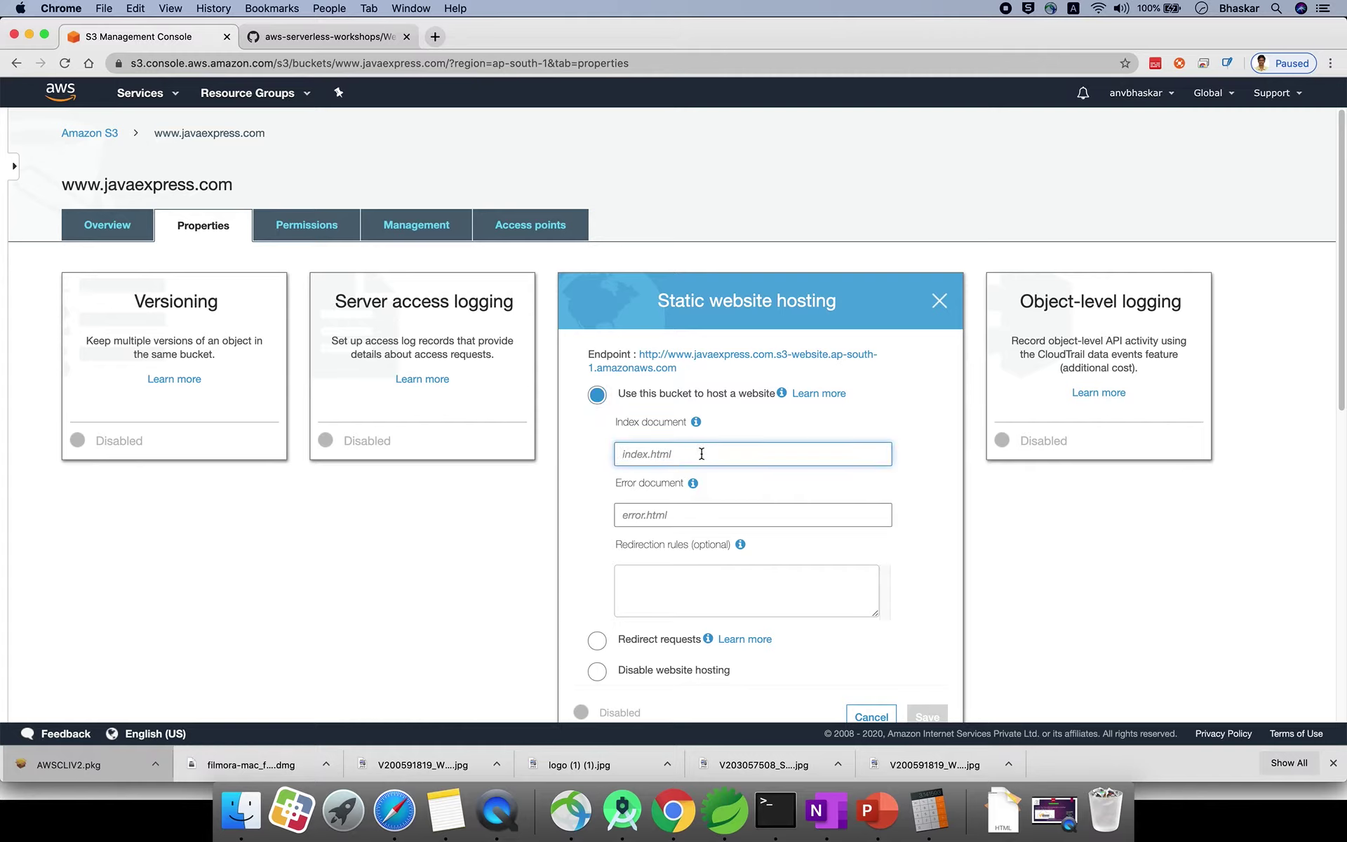
{"action": "type", "text": "index"}
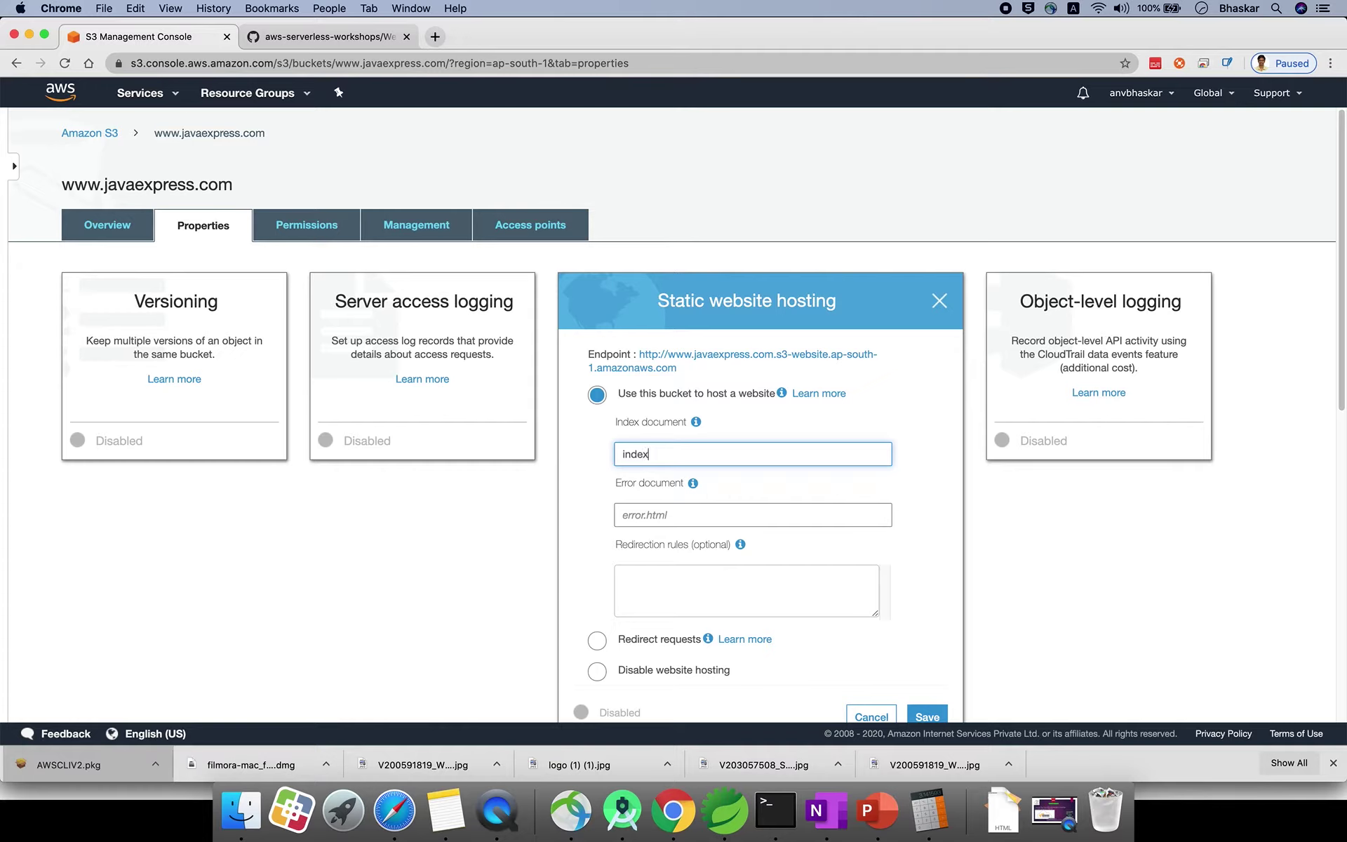
{"action": "type", "text": ".html"}
{"action": "left_click_drag", "start_coordinate": [684, 367], "coordinate": [643, 359]}
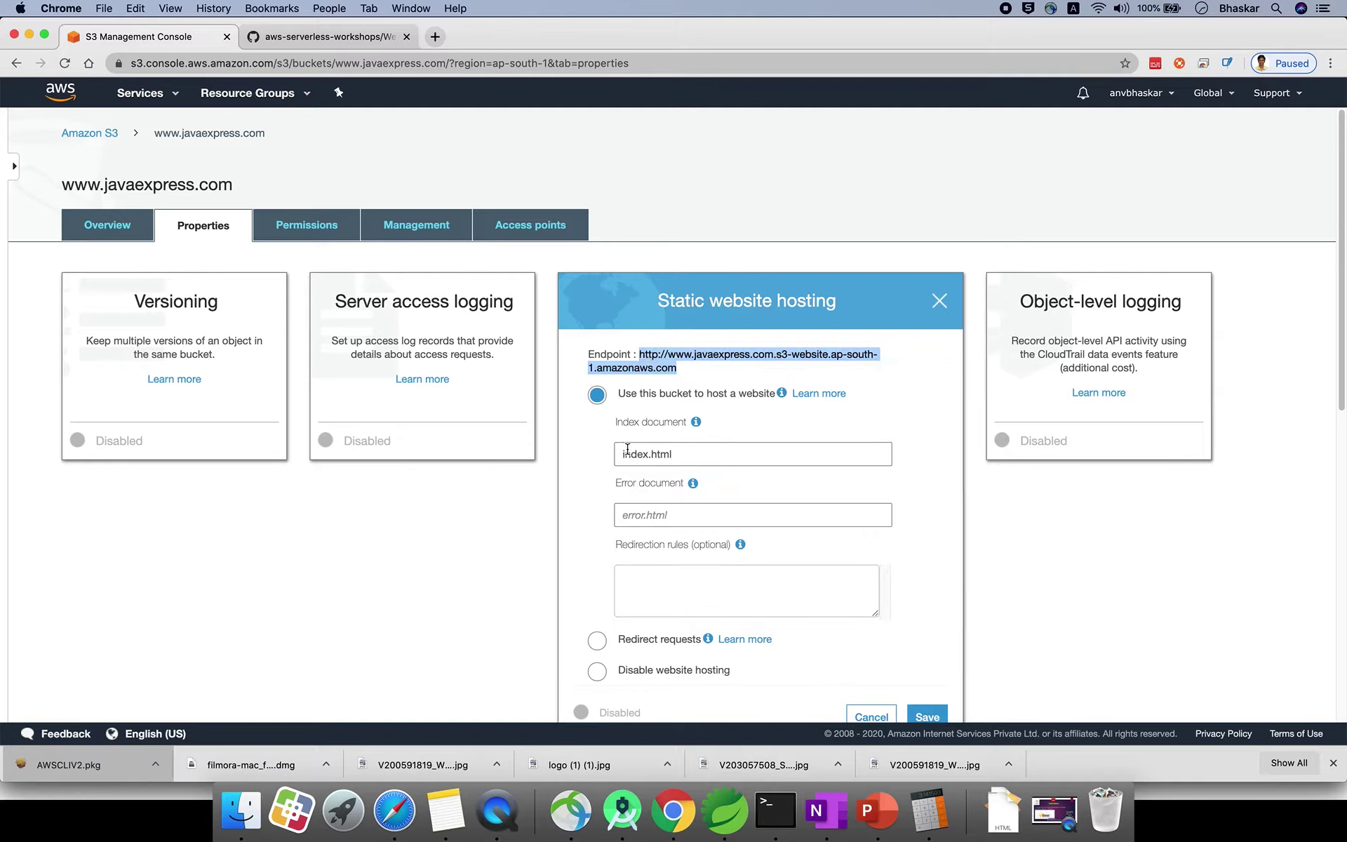
{"action": "double_click", "coordinate": [690, 452]}
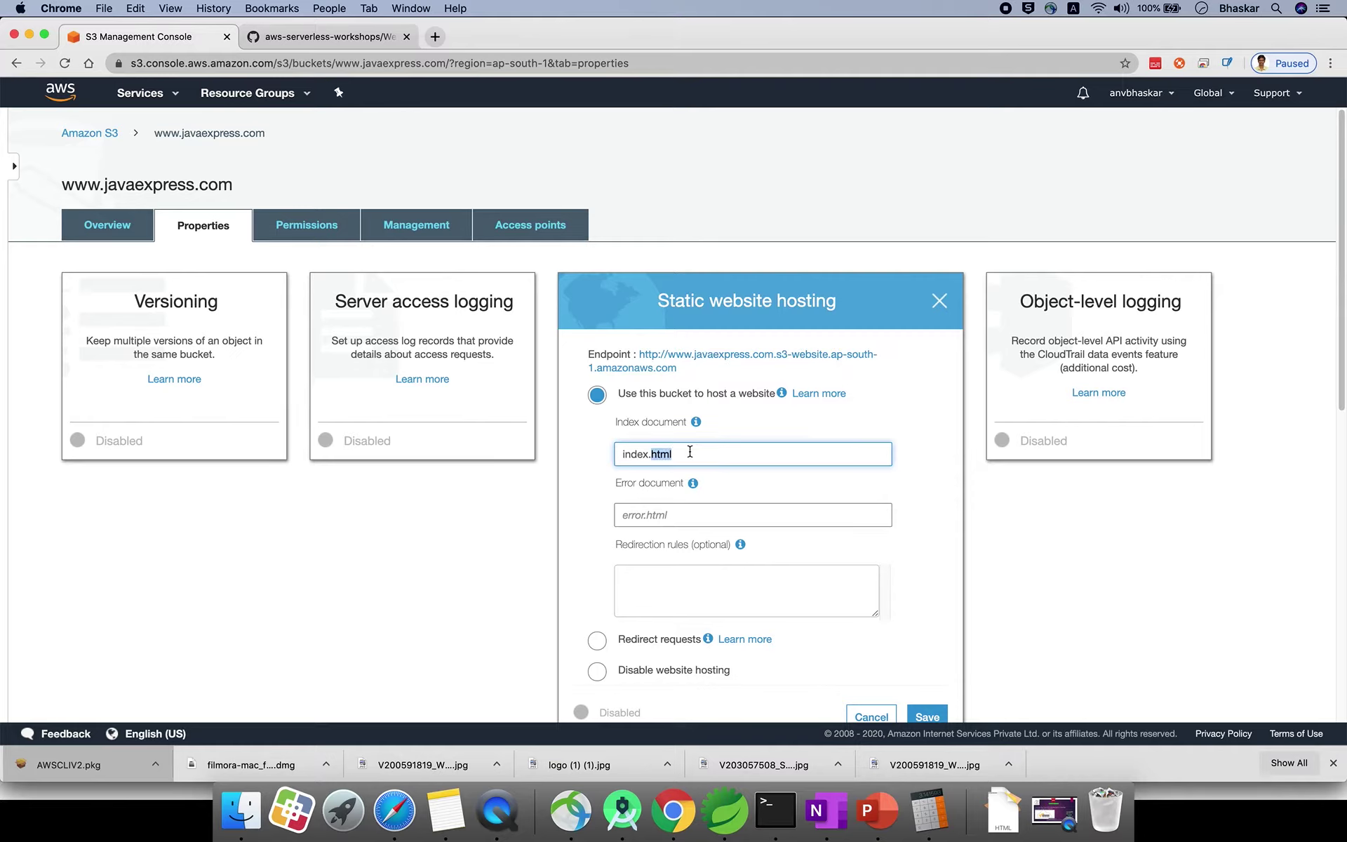
- Set the error document for static website hosting to error.html
{"action": "left_click", "coordinate": [667, 510]}
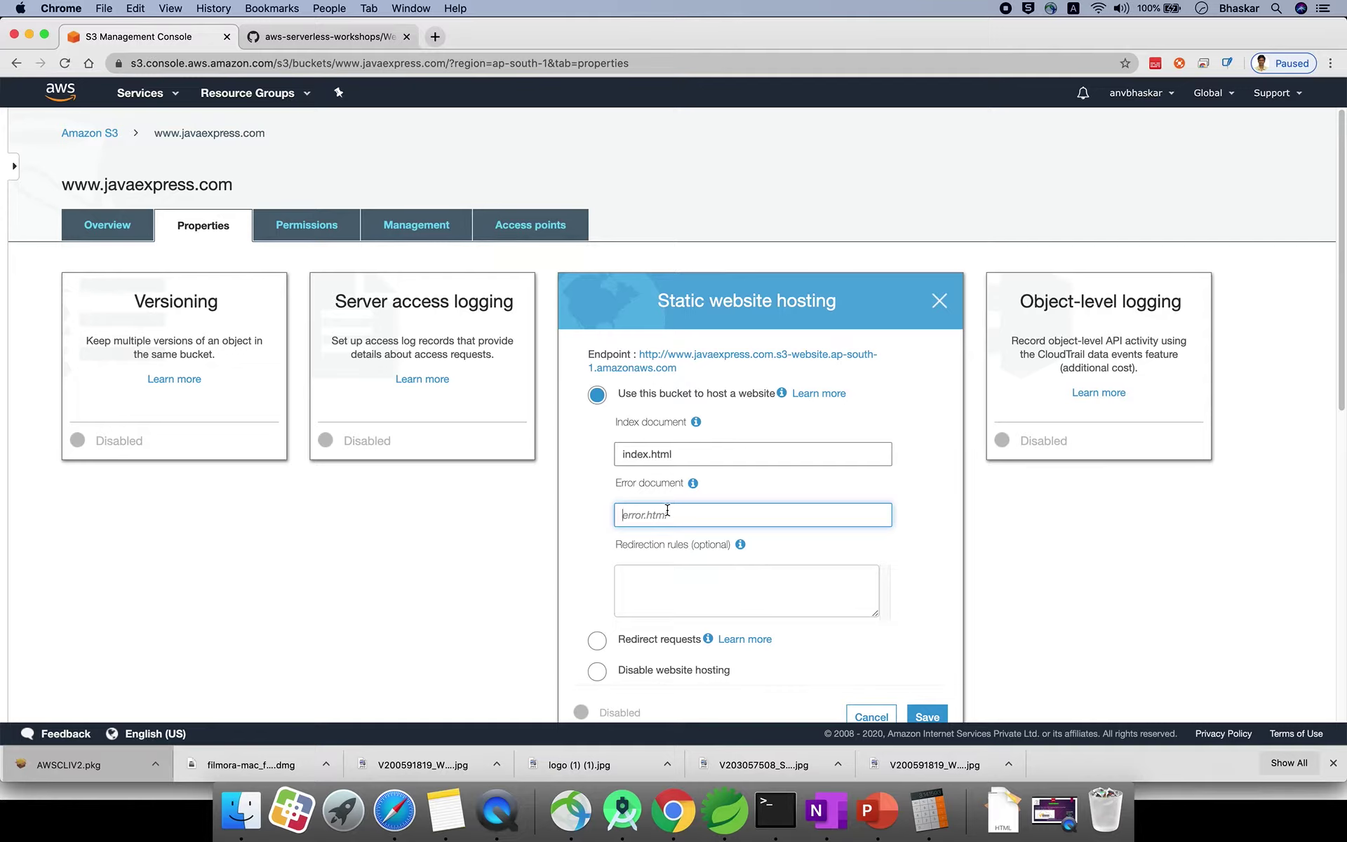
{"action": "type", "text": "ind"}
{"action": "key", "text": "BackSpace"}
{"action": "key", "text": "BackSpace"}
{"action": "key", "text": "BackSpace"}
{"action": "key", "text": "BackSpace"}
{"action": "key", "text": "BackSpace"}
{"action": "left_click", "coordinate": [650, 456]}
{"action": "left_click", "coordinate": [657, 513]}
{"action": "type", "text": "error.html"}
{"action": "scroll", "coordinate": [697, 523], "scroll_direction": "down", "scroll_amount": 2}
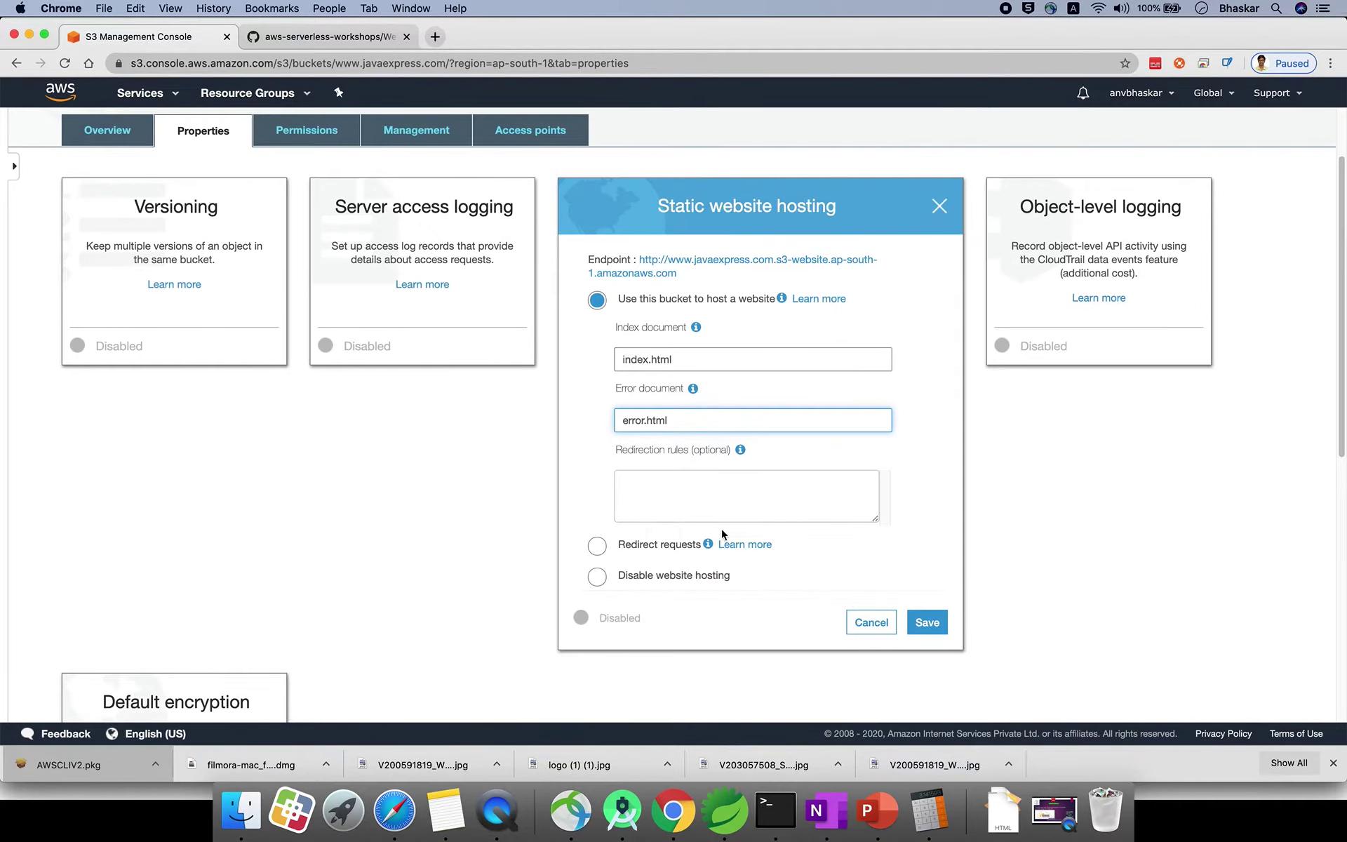
- Copy the website endpoint address and save the static website hosting settings
{"action": "left_click_drag", "start_coordinate": [684, 277], "coordinate": [642, 263]}
{"action": "key", "text": "super+c"}
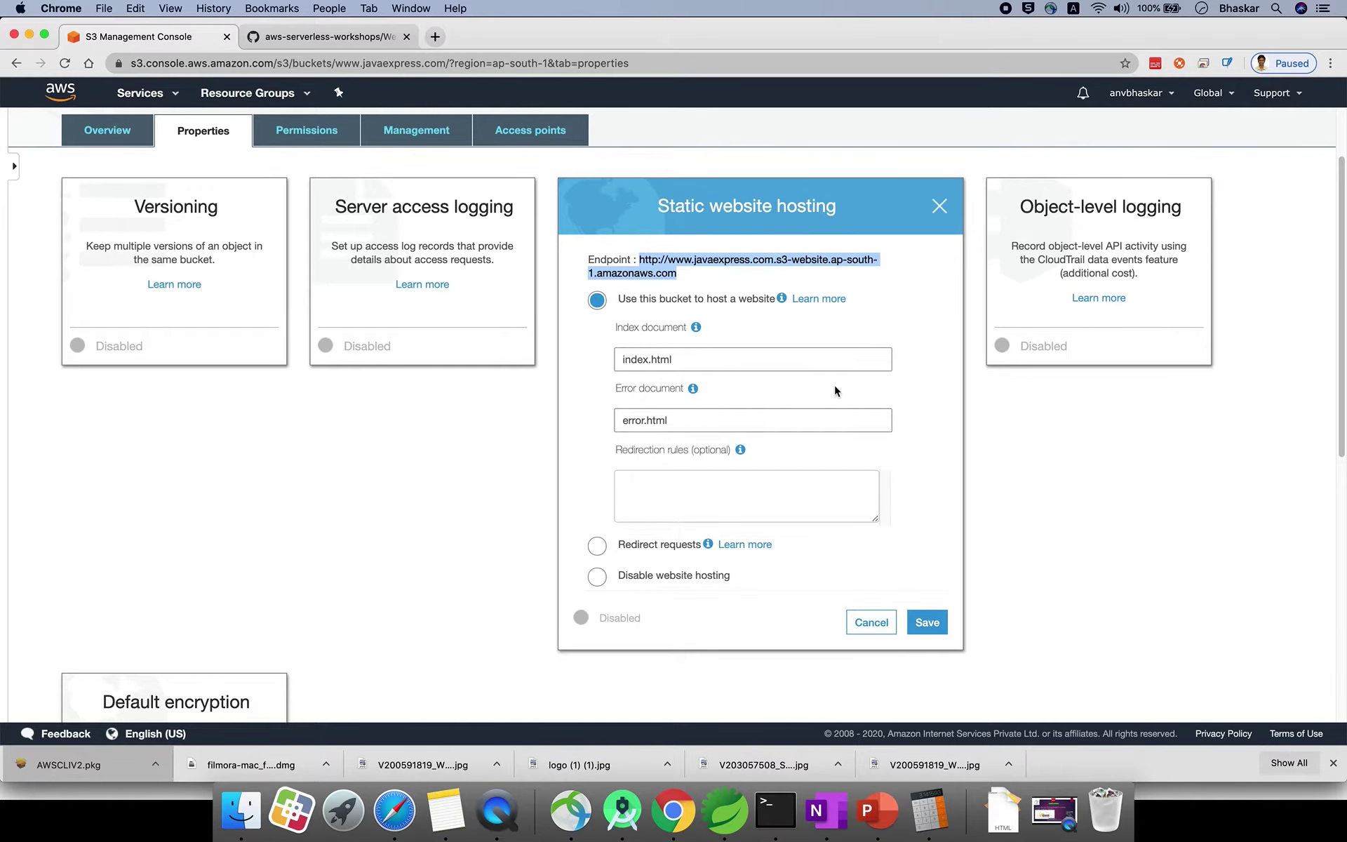
{"action": "left_click", "coordinate": [946, 622]}
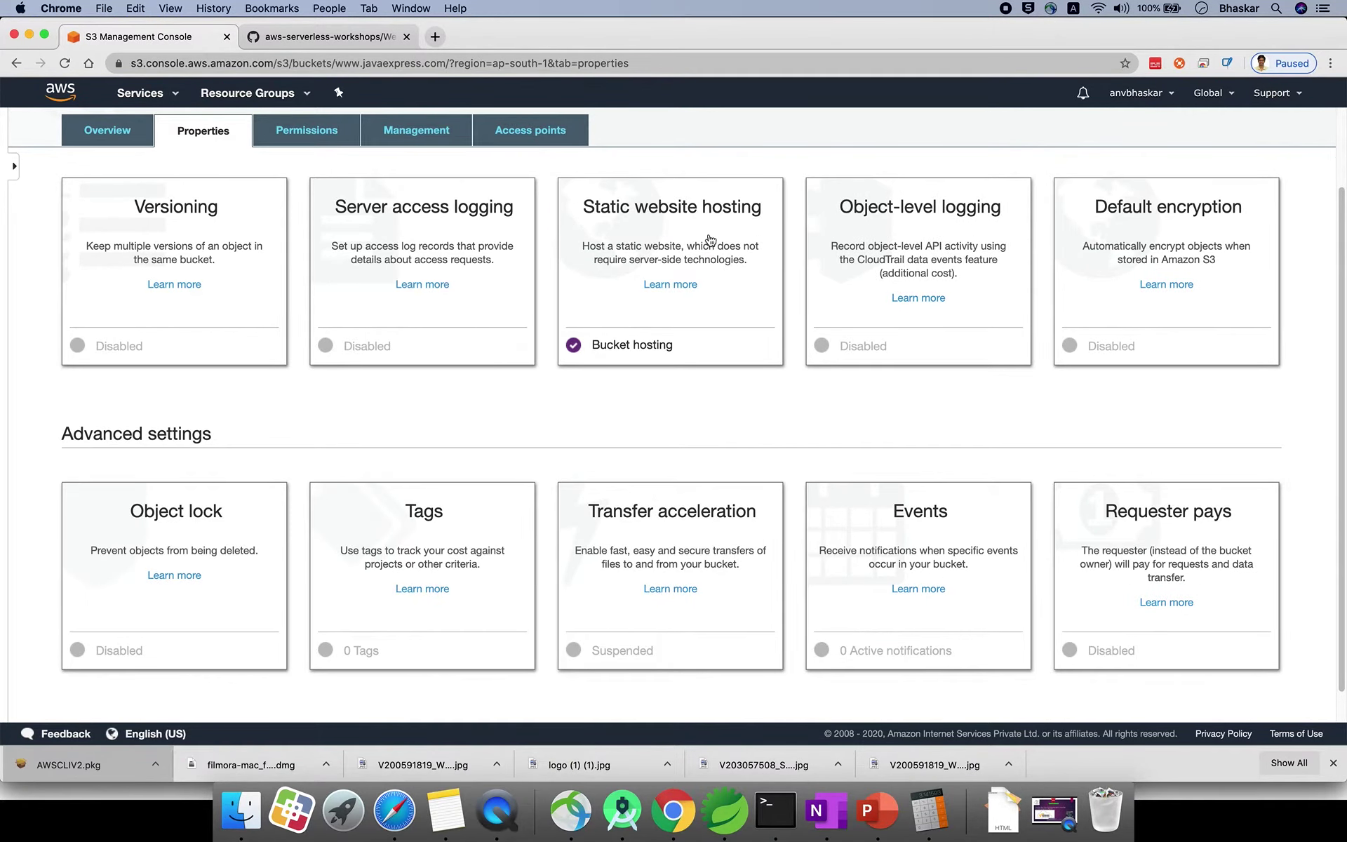
- Return to the bucket overview and load the copied endpoint address in a new browser tab
{"action": "left_click", "coordinate": [106, 131]}
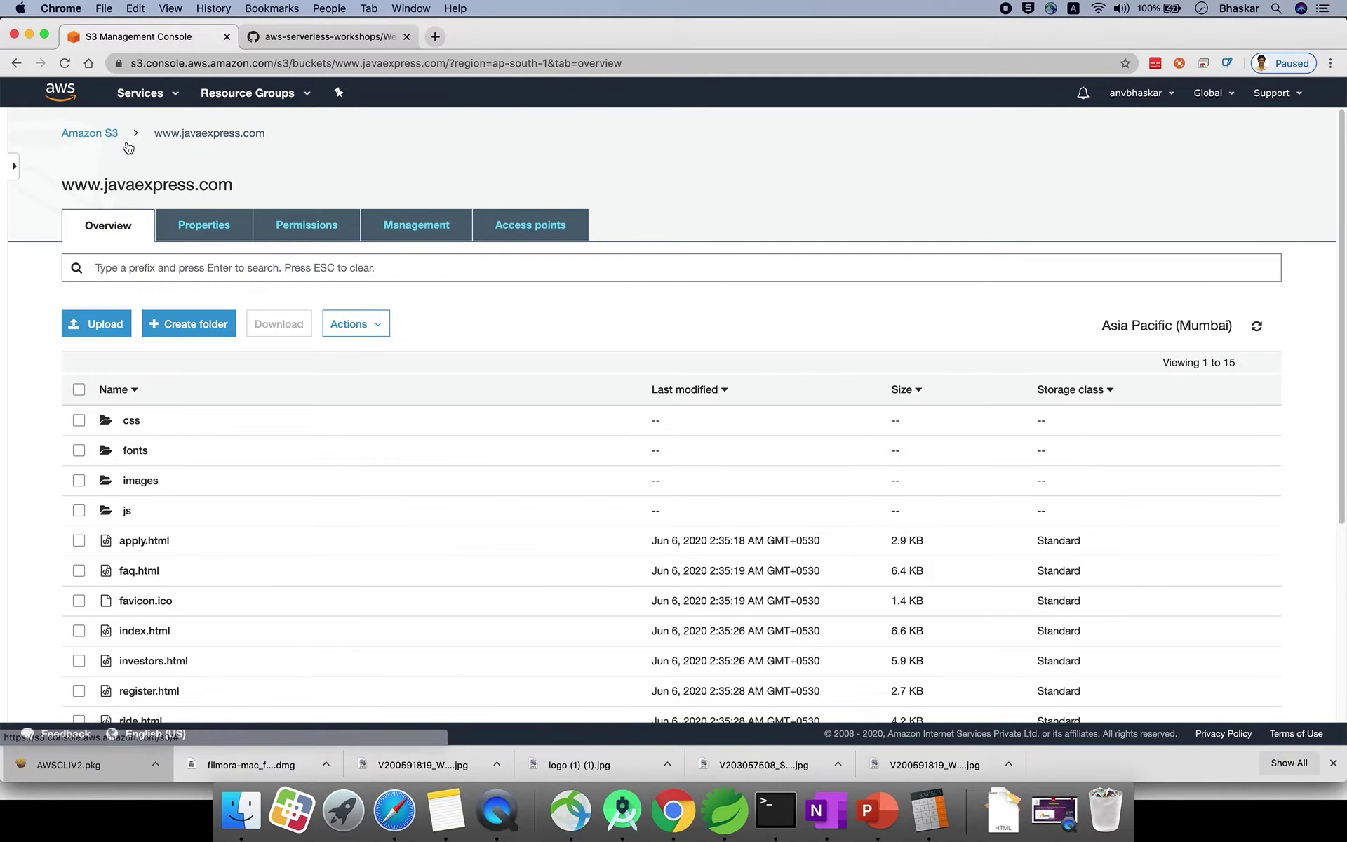
{"action": "left_click", "coordinate": [436, 37]}
{"action": "key", "text": "super+v"}
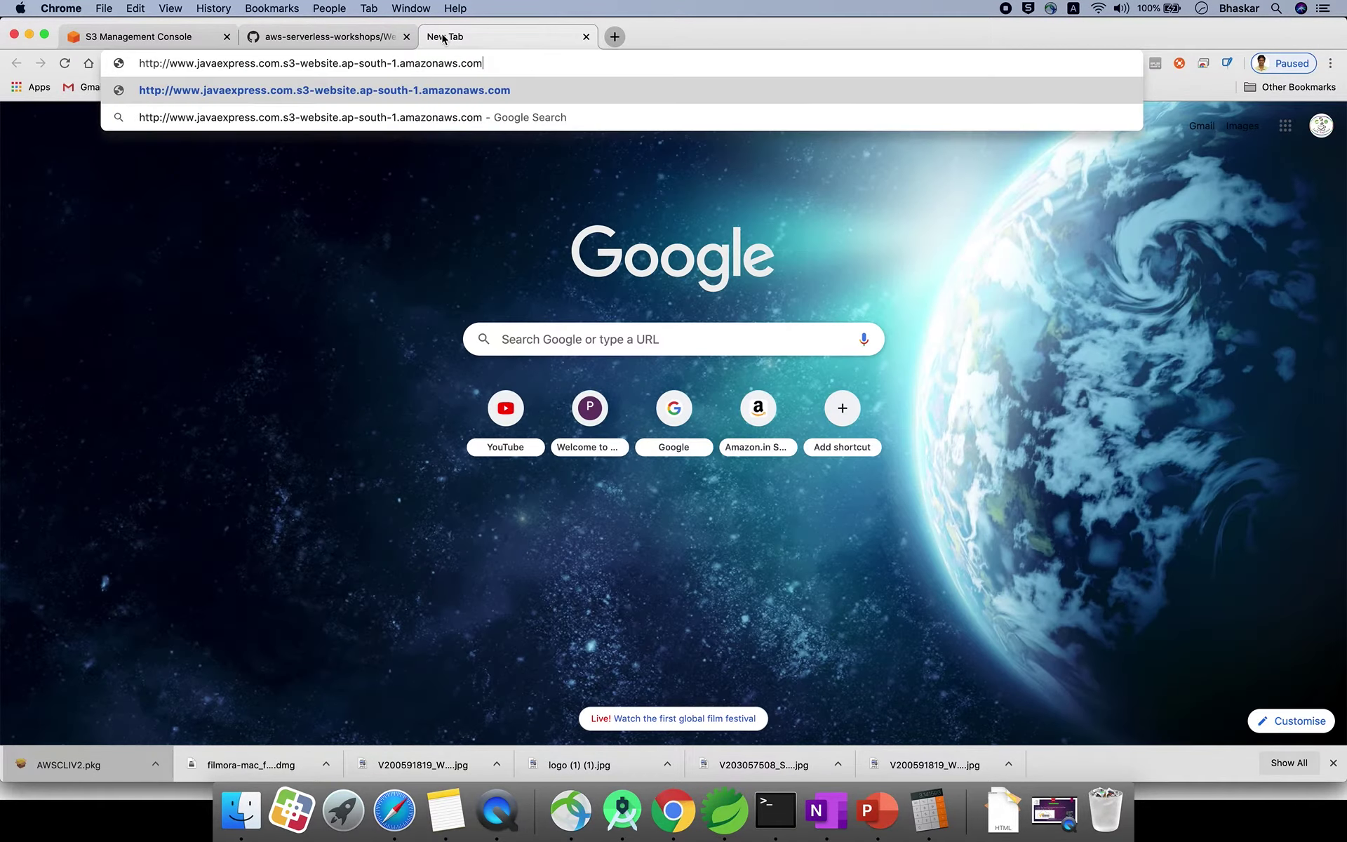
{"action": "key", "text": "Return"}
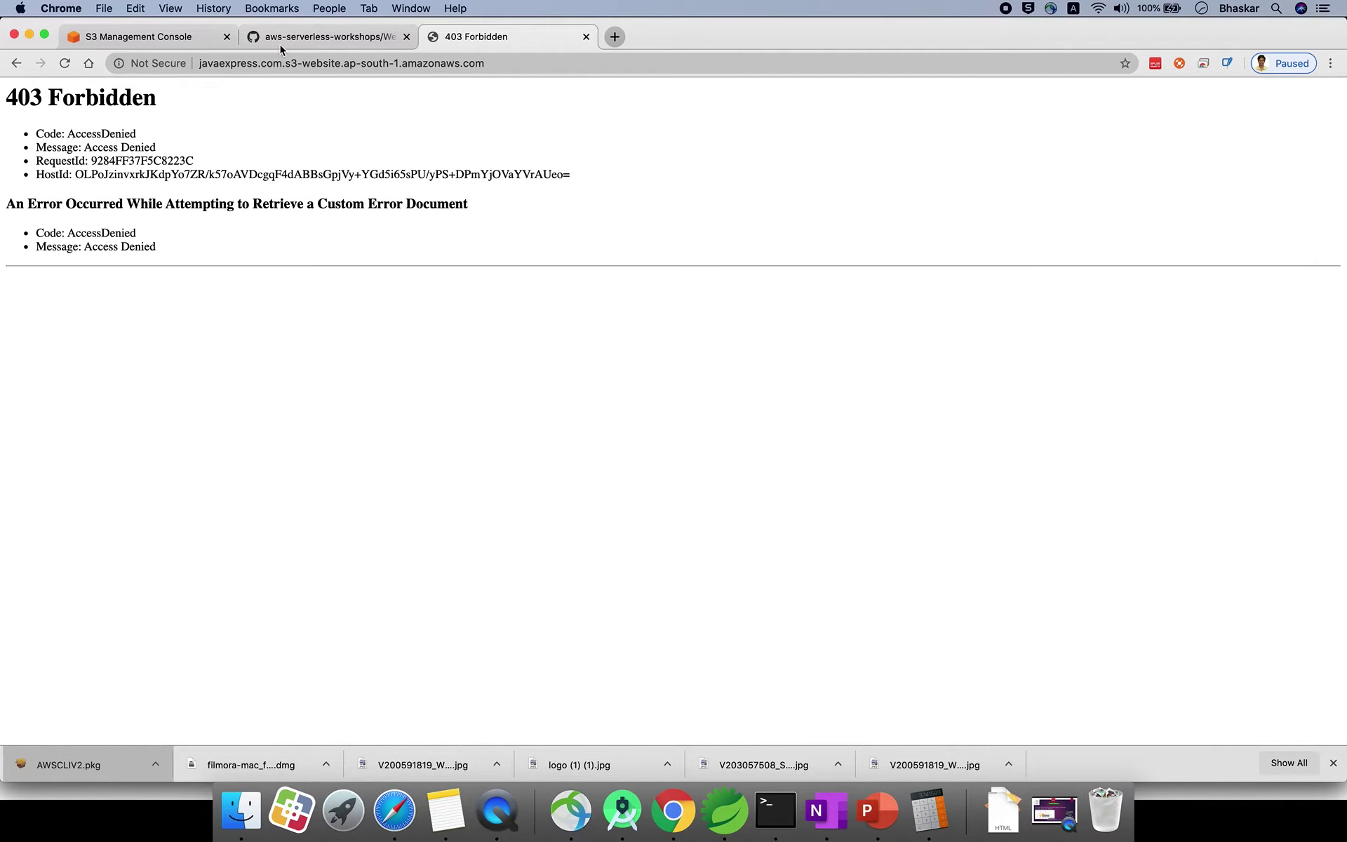
{"action": "left_click", "coordinate": [106, 38]}
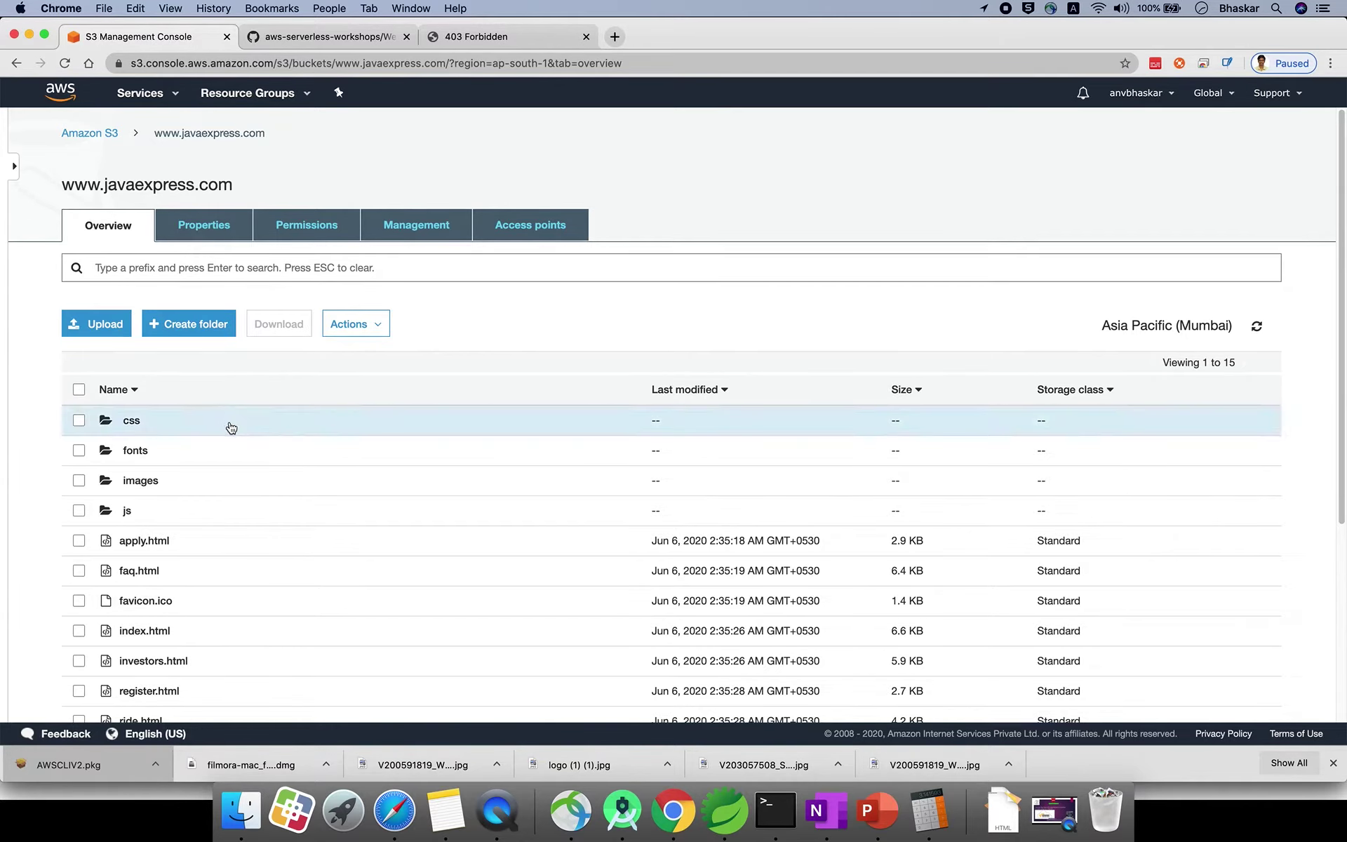
{"action": "left_click", "coordinate": [303, 223]}
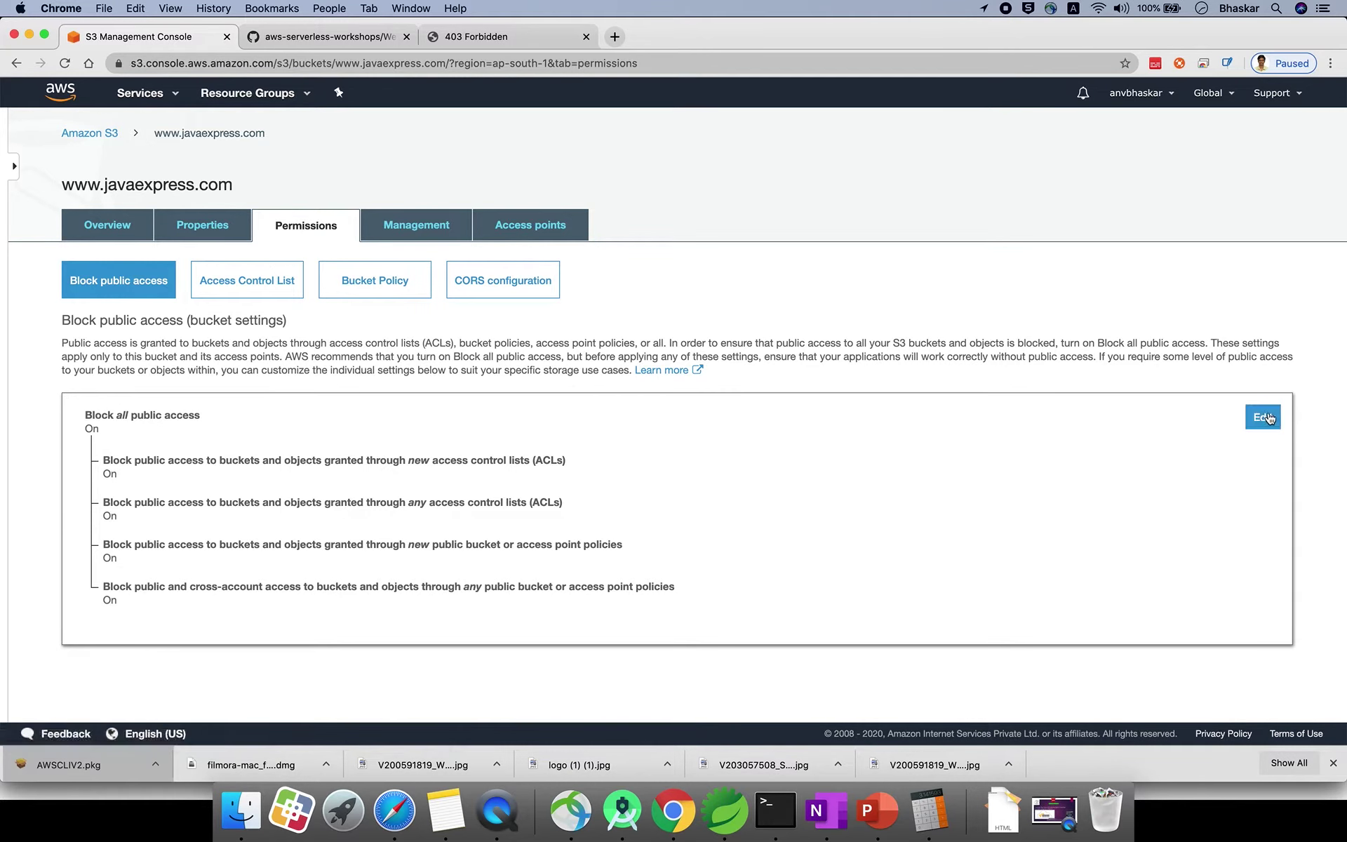
{"action": "left_click", "coordinate": [1269, 417]}
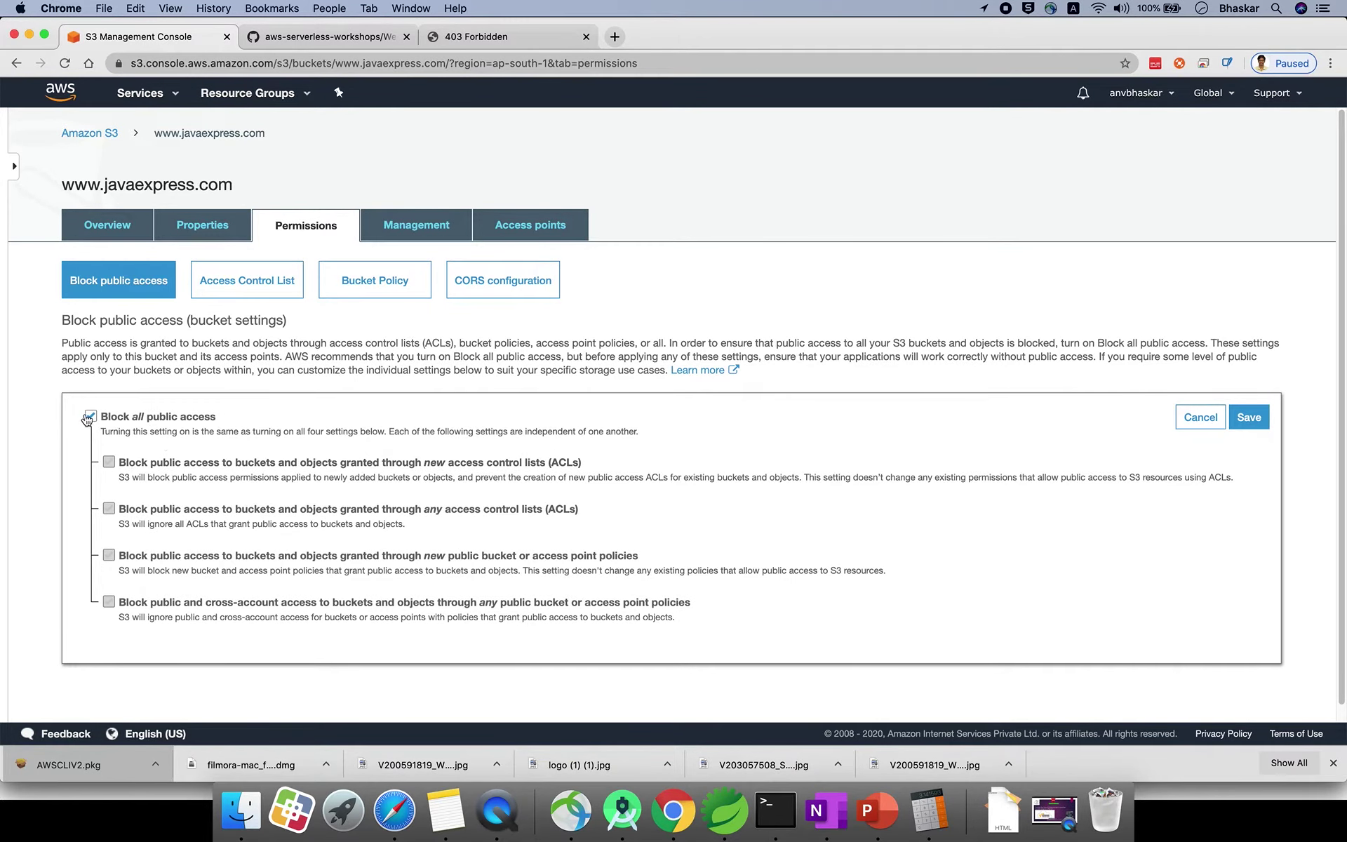
{"action": "left_click", "coordinate": [90, 416]}
{"action": "left_click", "coordinate": [1248, 417]}
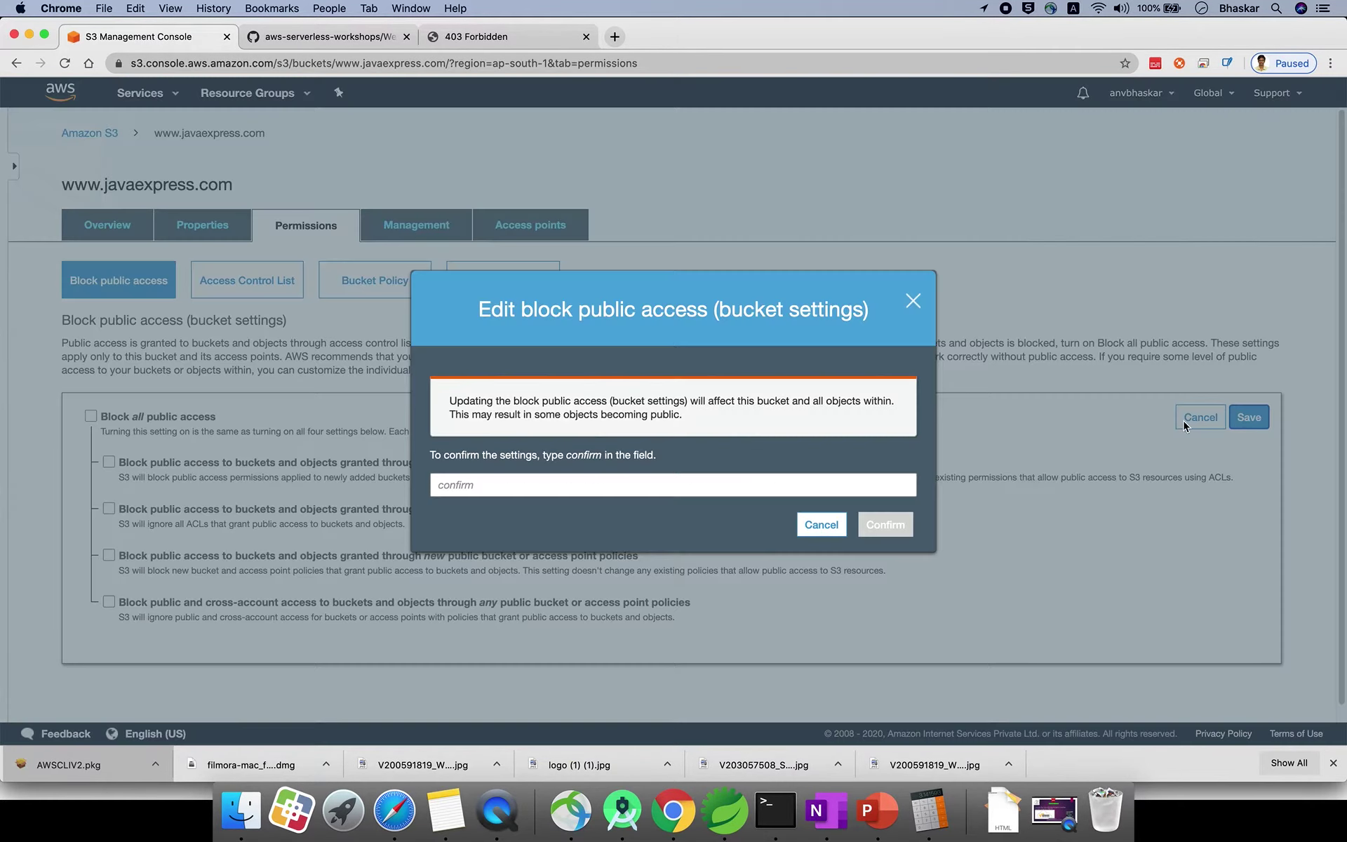
{"action": "left_click", "coordinate": [481, 490]}
{"action": "type", "text": "confirm"}
{"action": "left_click", "coordinate": [878, 522]}
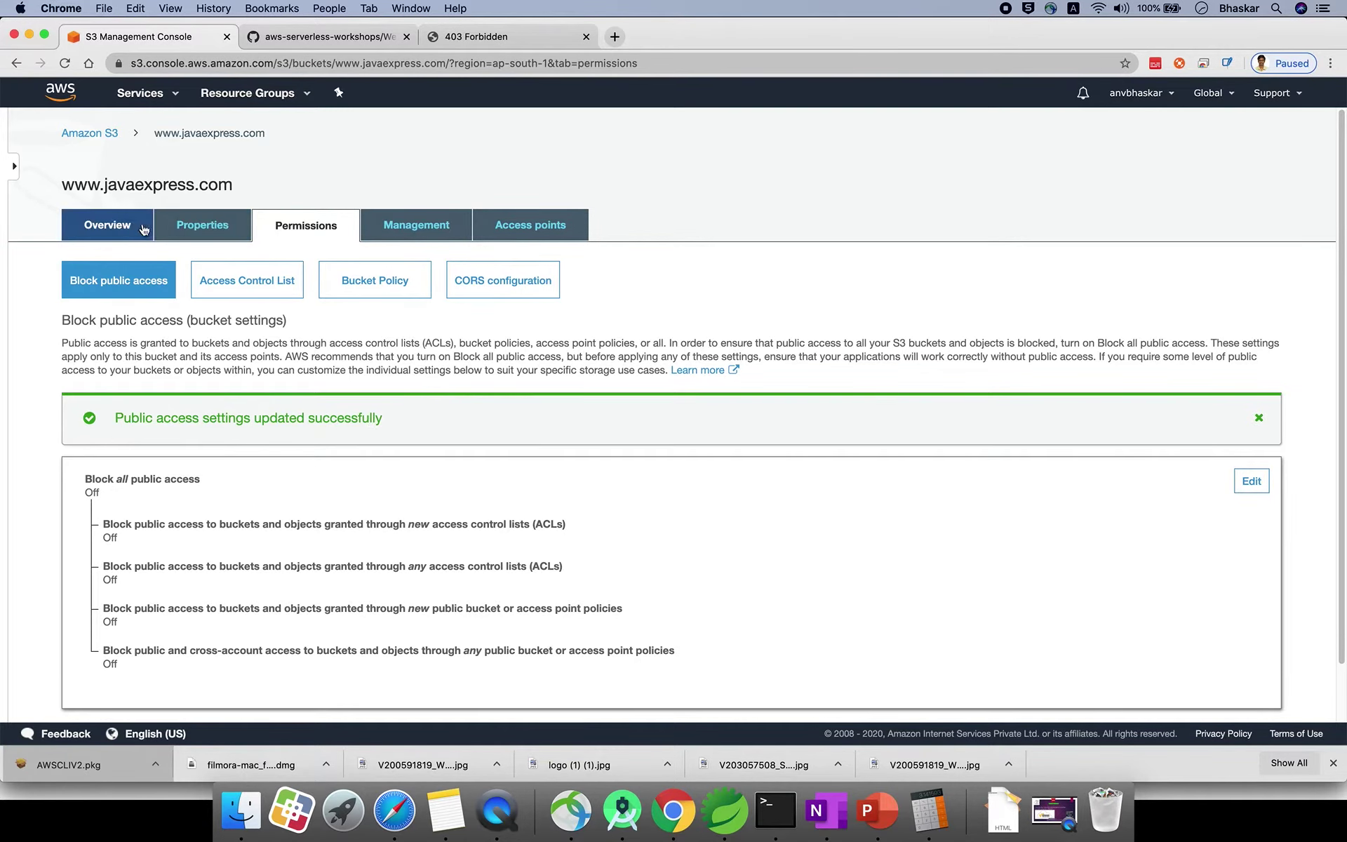
- Select all files and folders in the bucket overview and make them public
{"action": "left_click", "coordinate": [121, 231]}
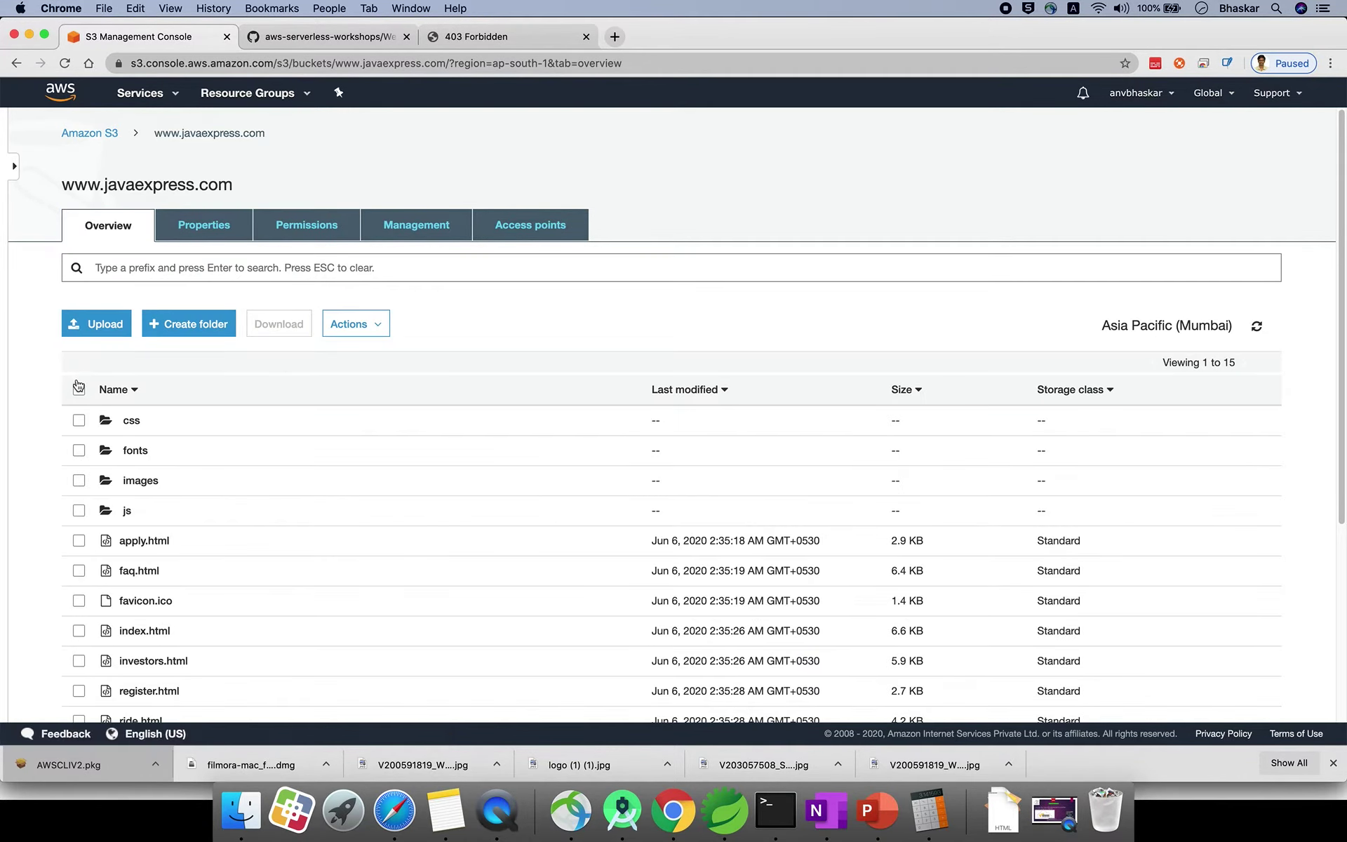
{"action": "left_click", "coordinate": [79, 389]}
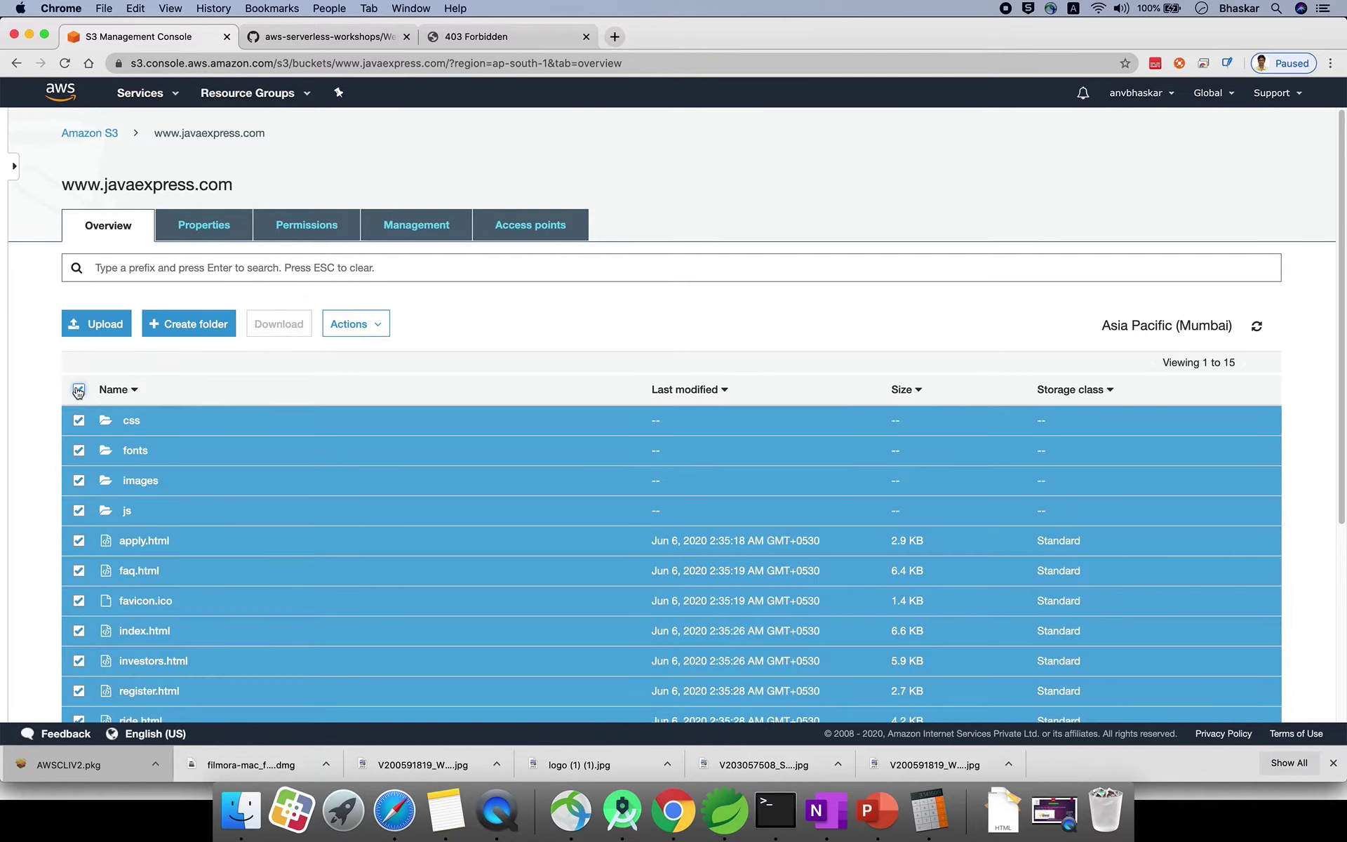
{"action": "left_click", "coordinate": [367, 328]}
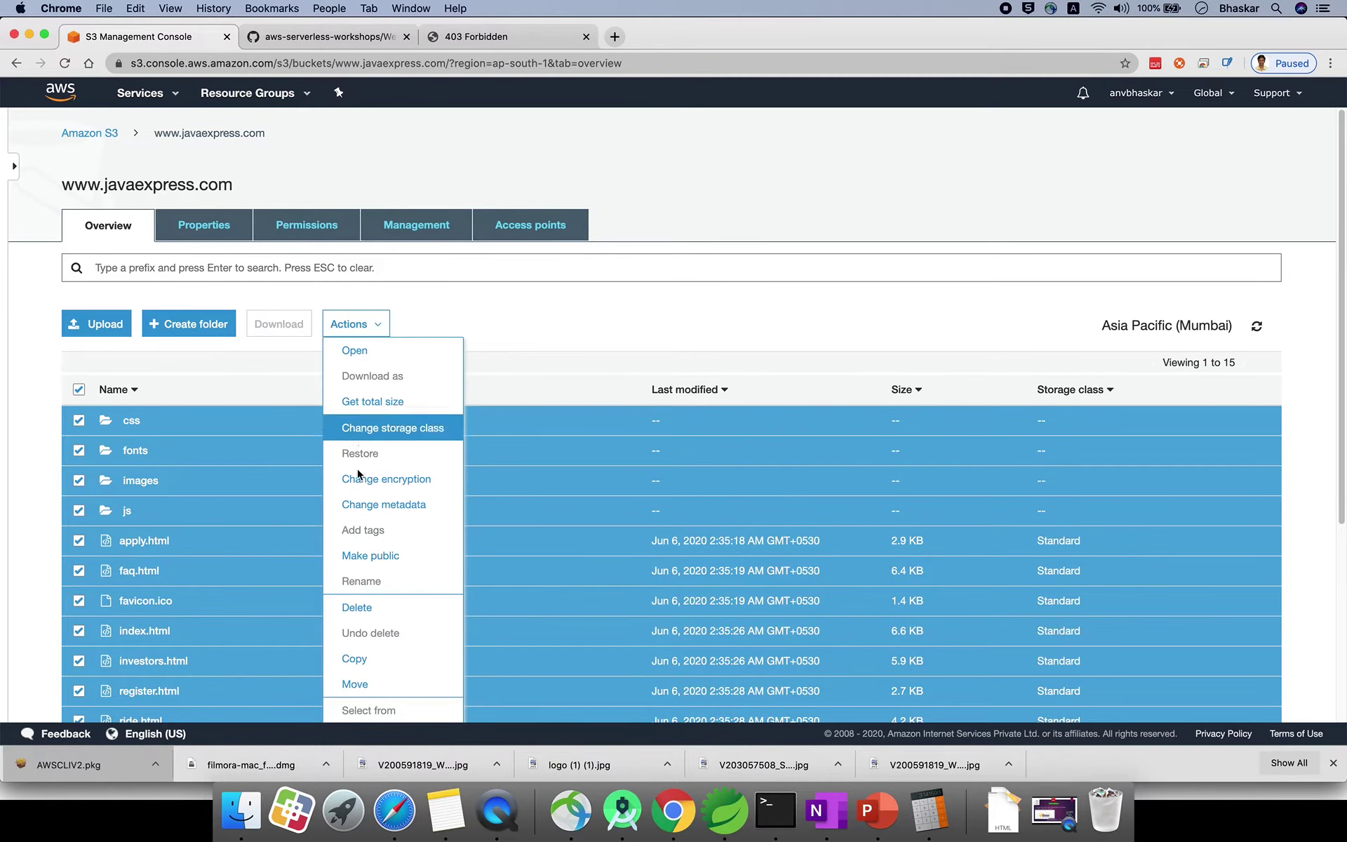
{"action": "left_click", "coordinate": [356, 558]}
{"action": "left_click", "coordinate": [890, 601]}
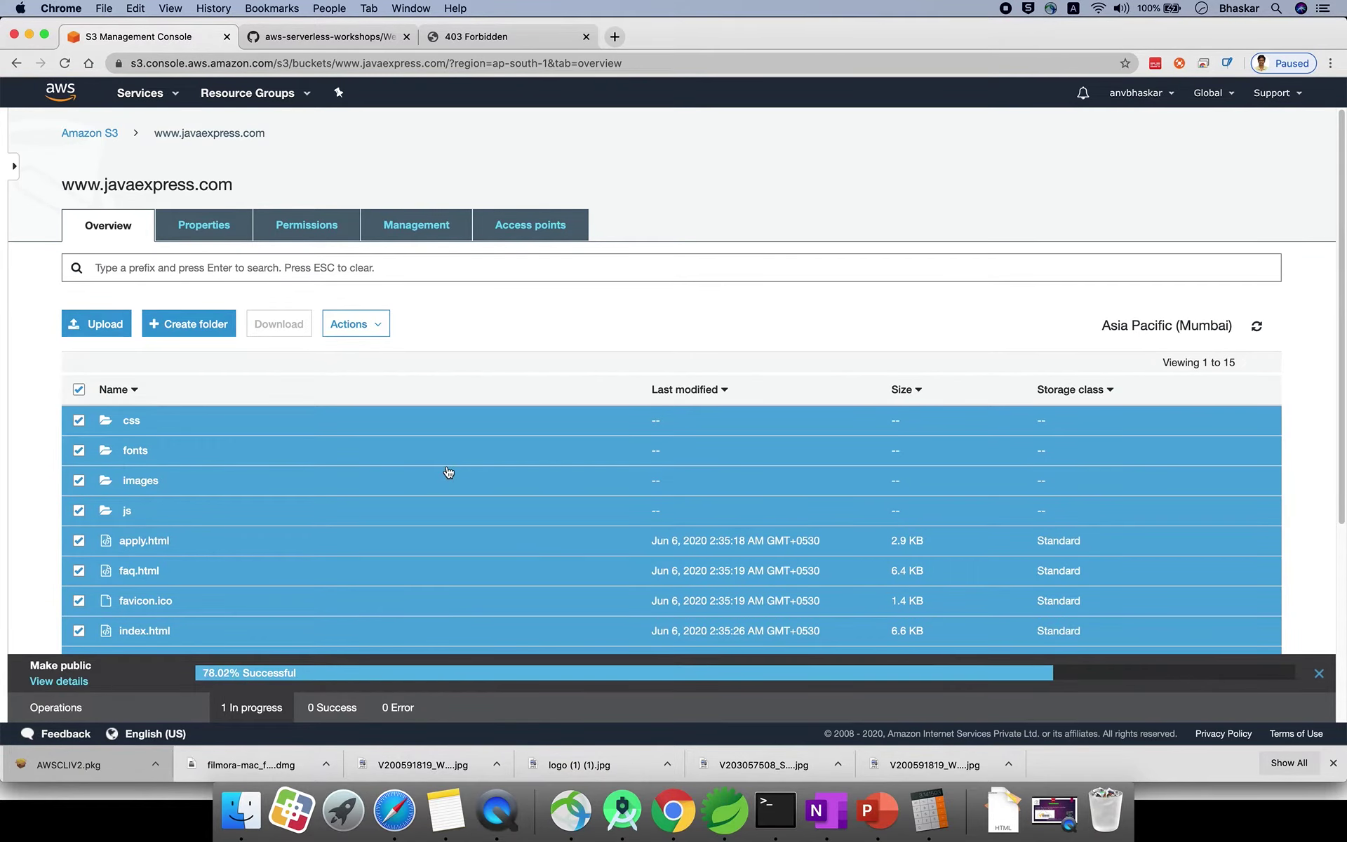
{"action": "scroll", "coordinate": [481, 529], "scroll_direction": "down", "scroll_amount": 5}
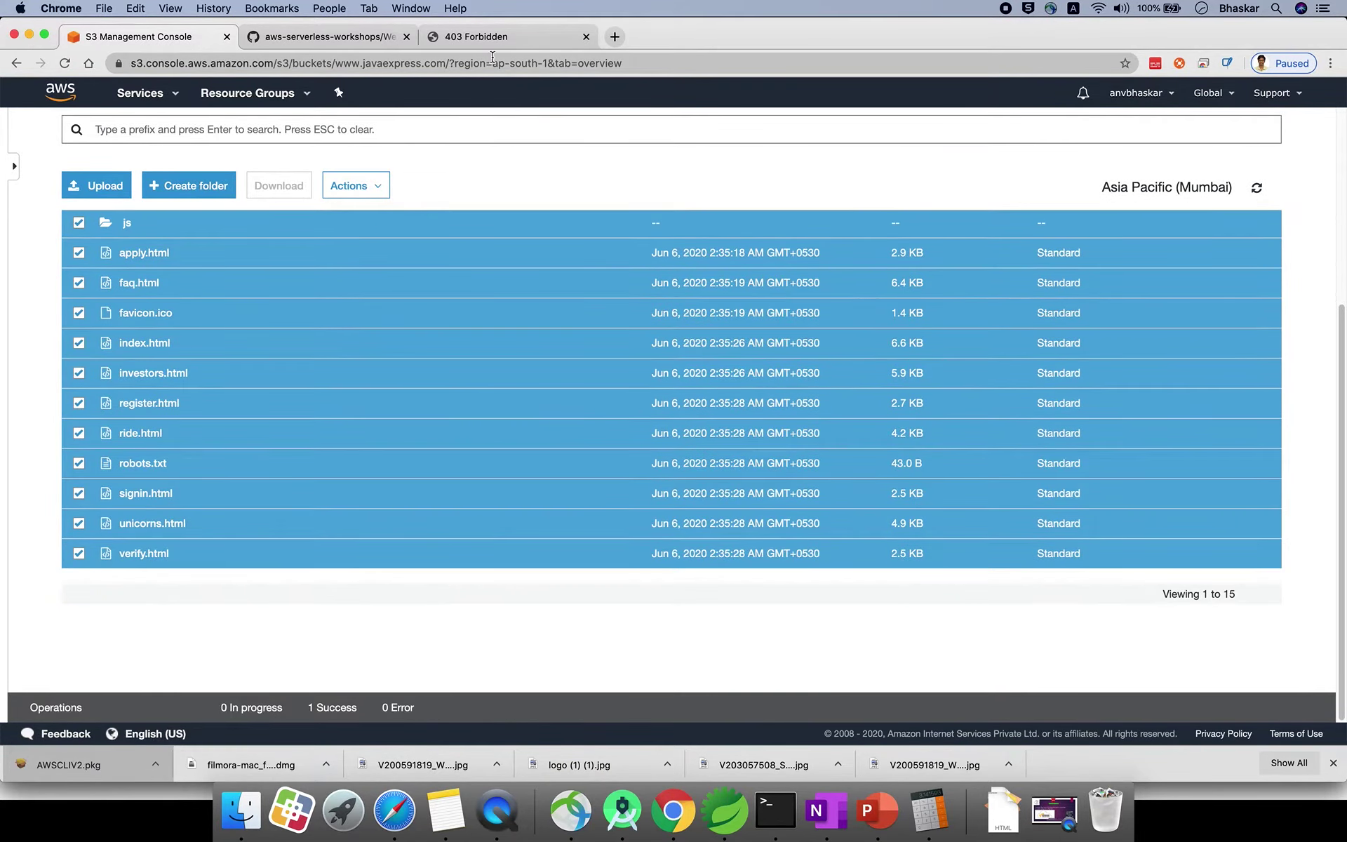
- Reload the website endpoint page to check the hosted site and its address
{"action": "left_click", "coordinate": [488, 38]}
{"action": "left_click", "coordinate": [65, 64]}
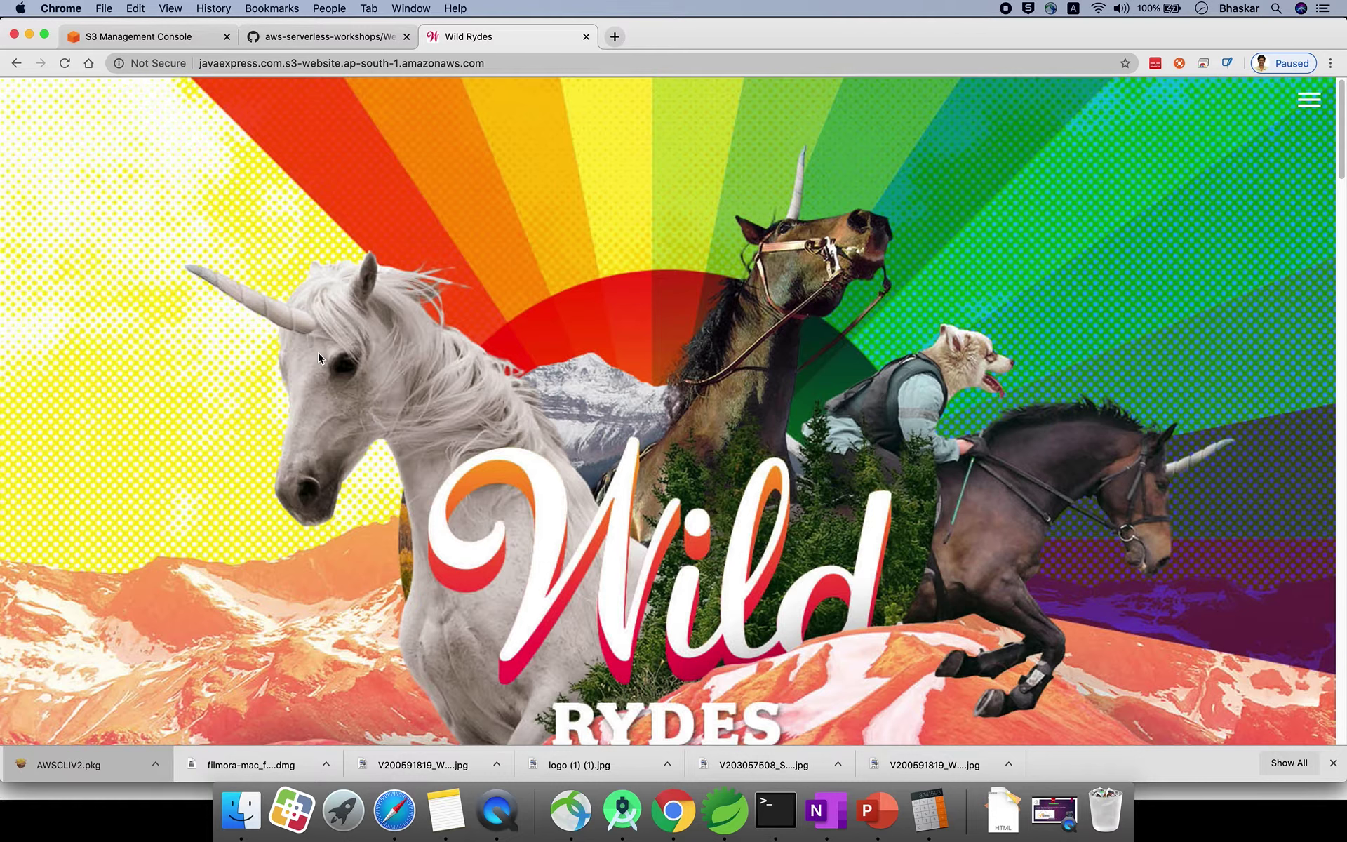
{"action": "left_click", "coordinate": [548, 63]}
{"action": "left_click", "coordinate": [548, 62]}
{"action": "left_click", "coordinate": [583, 191]}
- Return to the S3 console and reload the bucket overview to clear the file selection
{"action": "left_click", "coordinate": [174, 38]}
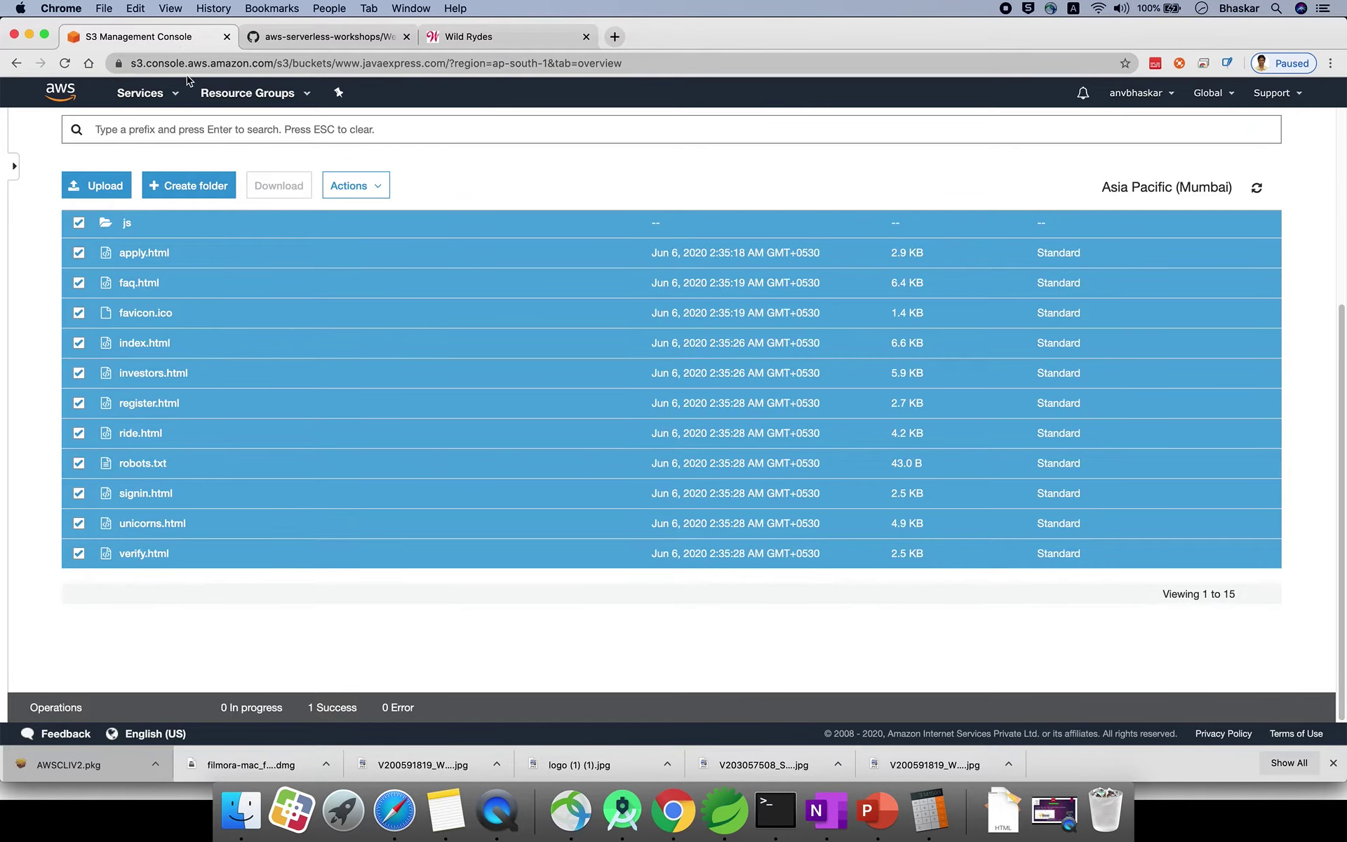
{"action": "left_click", "coordinate": [79, 223]}
{"action": "left_click", "coordinate": [79, 223]}
{"action": "left_click", "coordinate": [79, 223]}
{"action": "scroll", "coordinate": [195, 340], "scroll_direction": "up", "scroll_amount": 4}
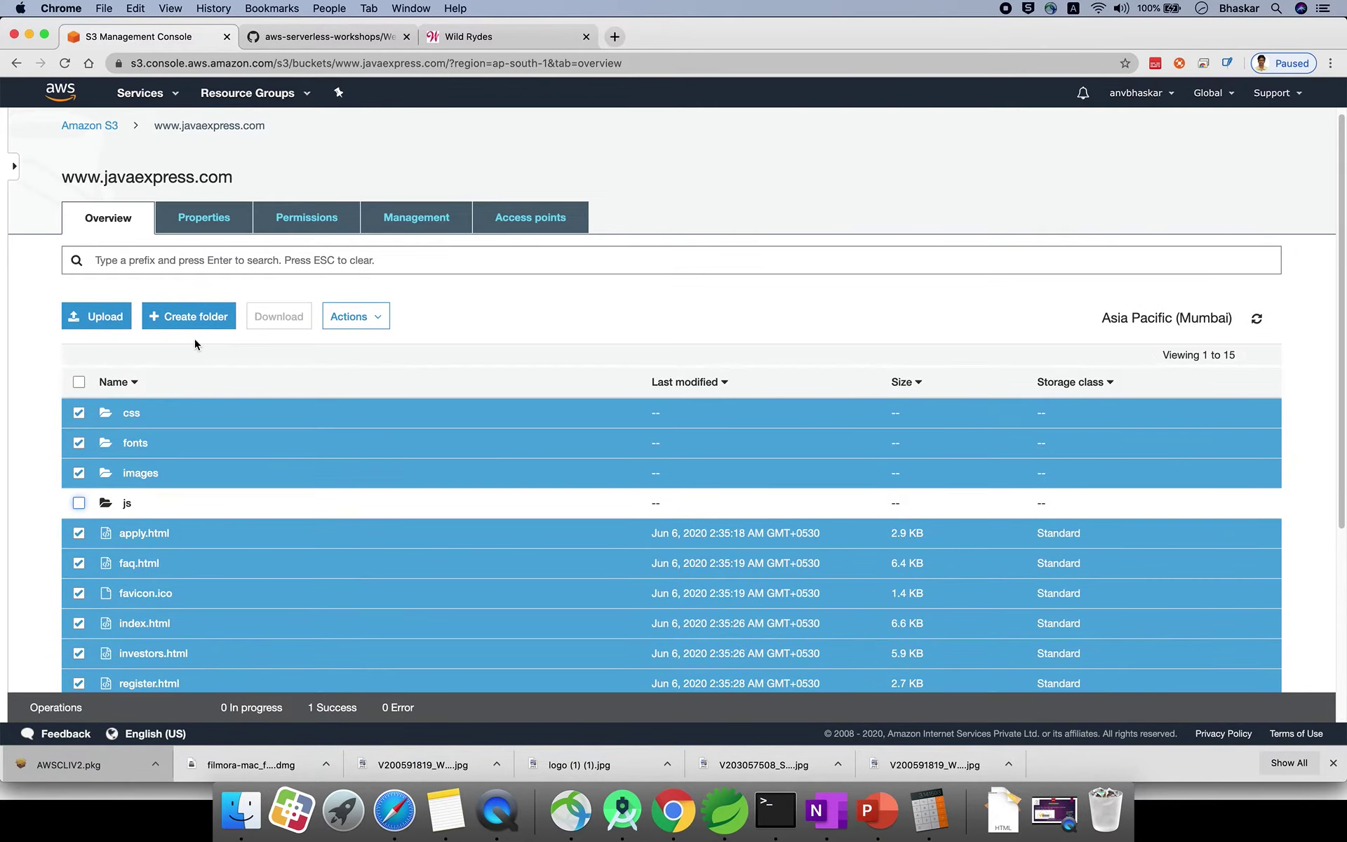
{"action": "left_click", "coordinate": [64, 64]}
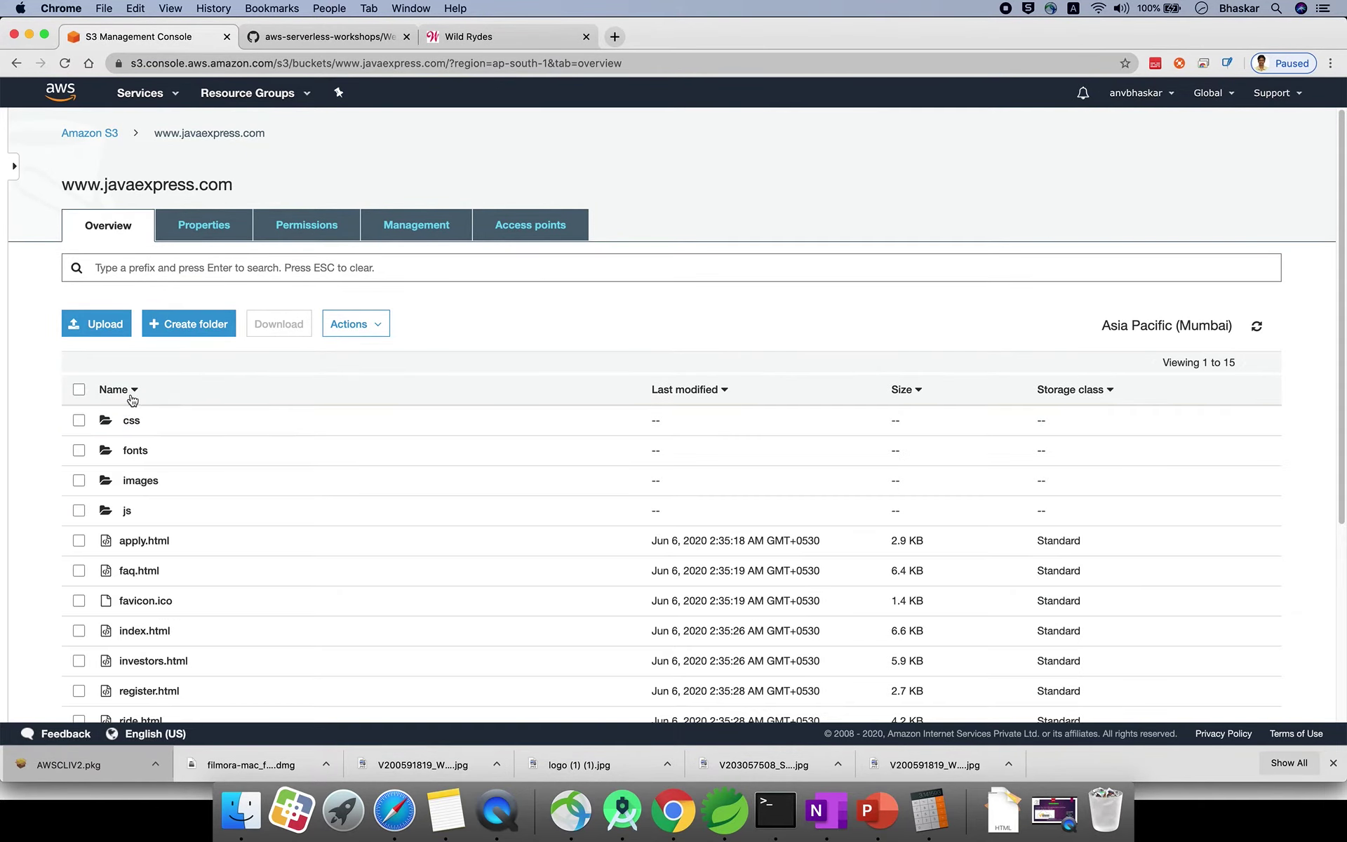
- Switch to Terminal, list the files in the Downloads folder and open error.html in vi
{"action": "left_click", "coordinate": [784, 816]}
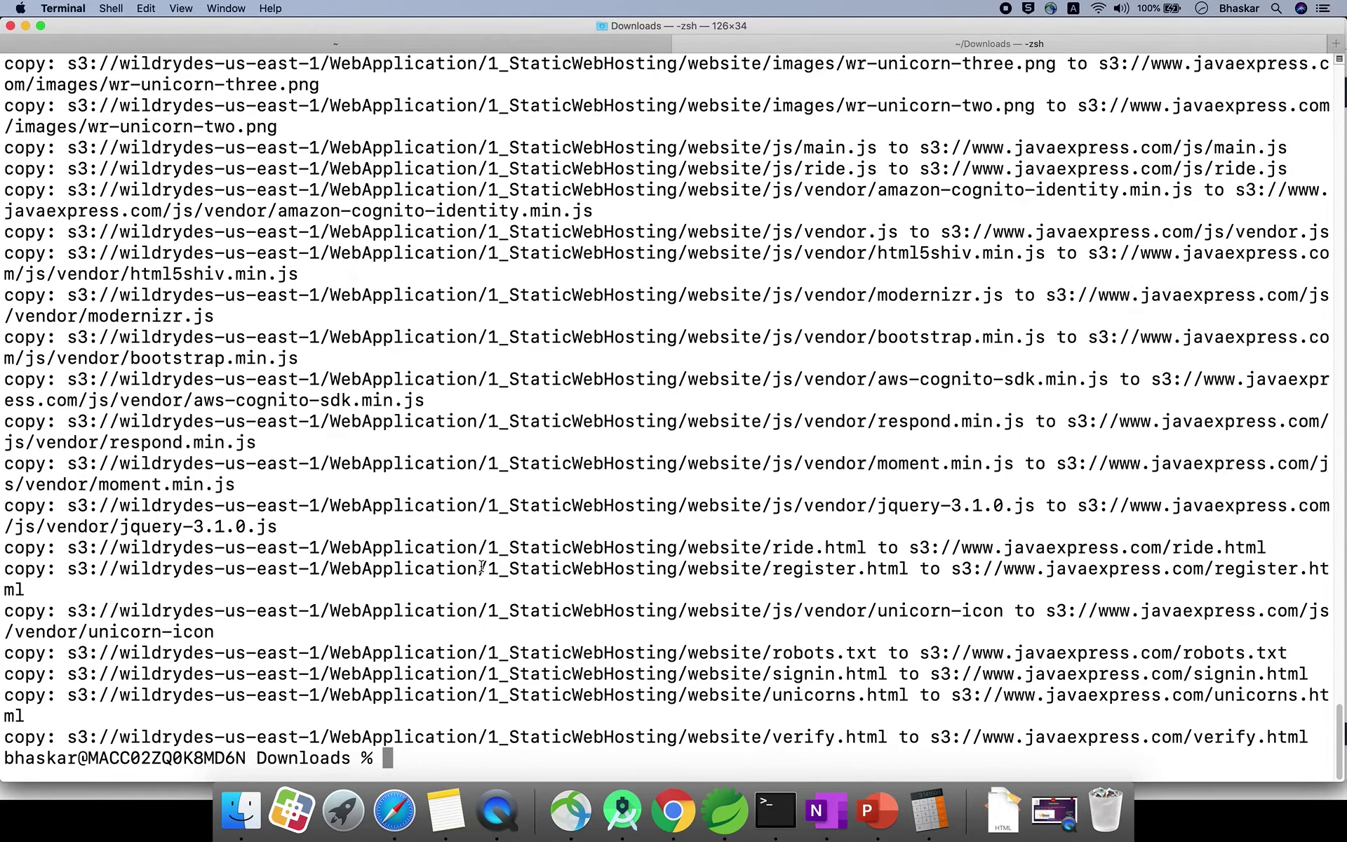
{"action": "type", "text": "ls"}
{"action": "key", "text": "Return"}
{"action": "type", "text": "vi "}
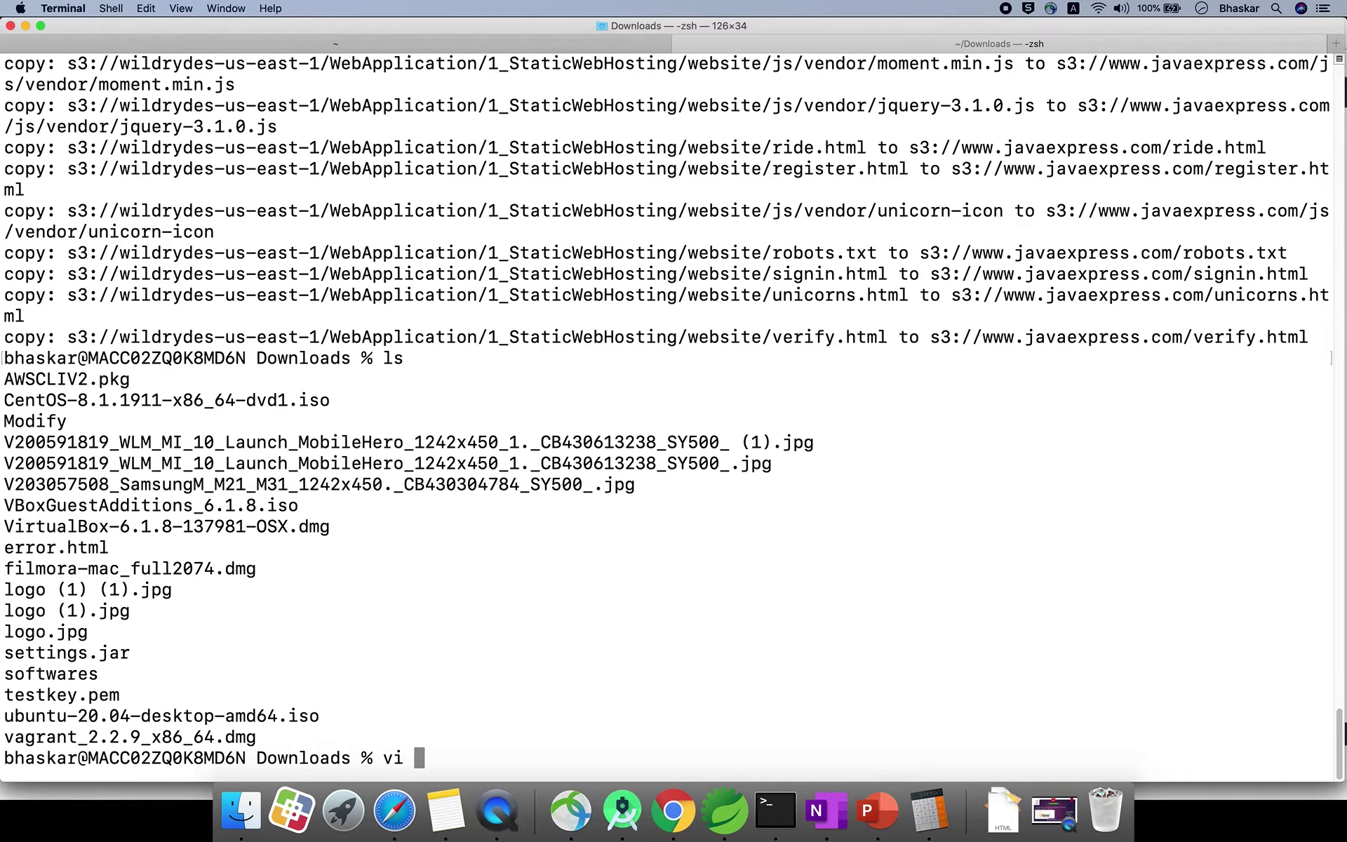
{"action": "type", "text": "error.html"}
{"action": "key", "text": "Return"}
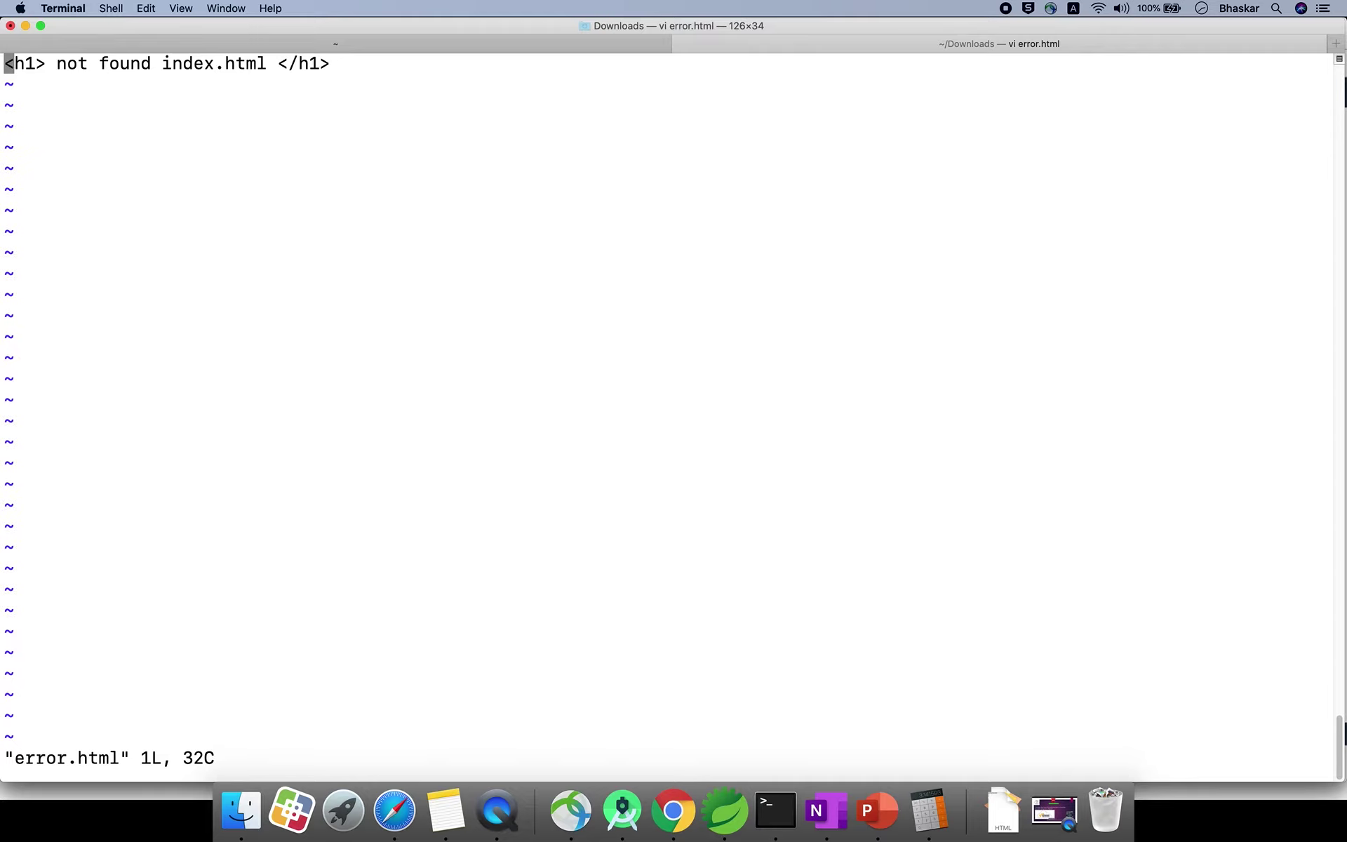
- Capitalise the heading in error.html so it reads "Not found index.html", and save the file and quit vi
{"action": "key", "text": "Right"}
{"action": "key", "text": "Right"}
{"action": "key", "text": "Right"}
{"action": "key", "text": "Right"}
{"action": "key", "text": "Right"}
{"action": "key", "text": "Right"}
{"action": "key", "text": "i"}
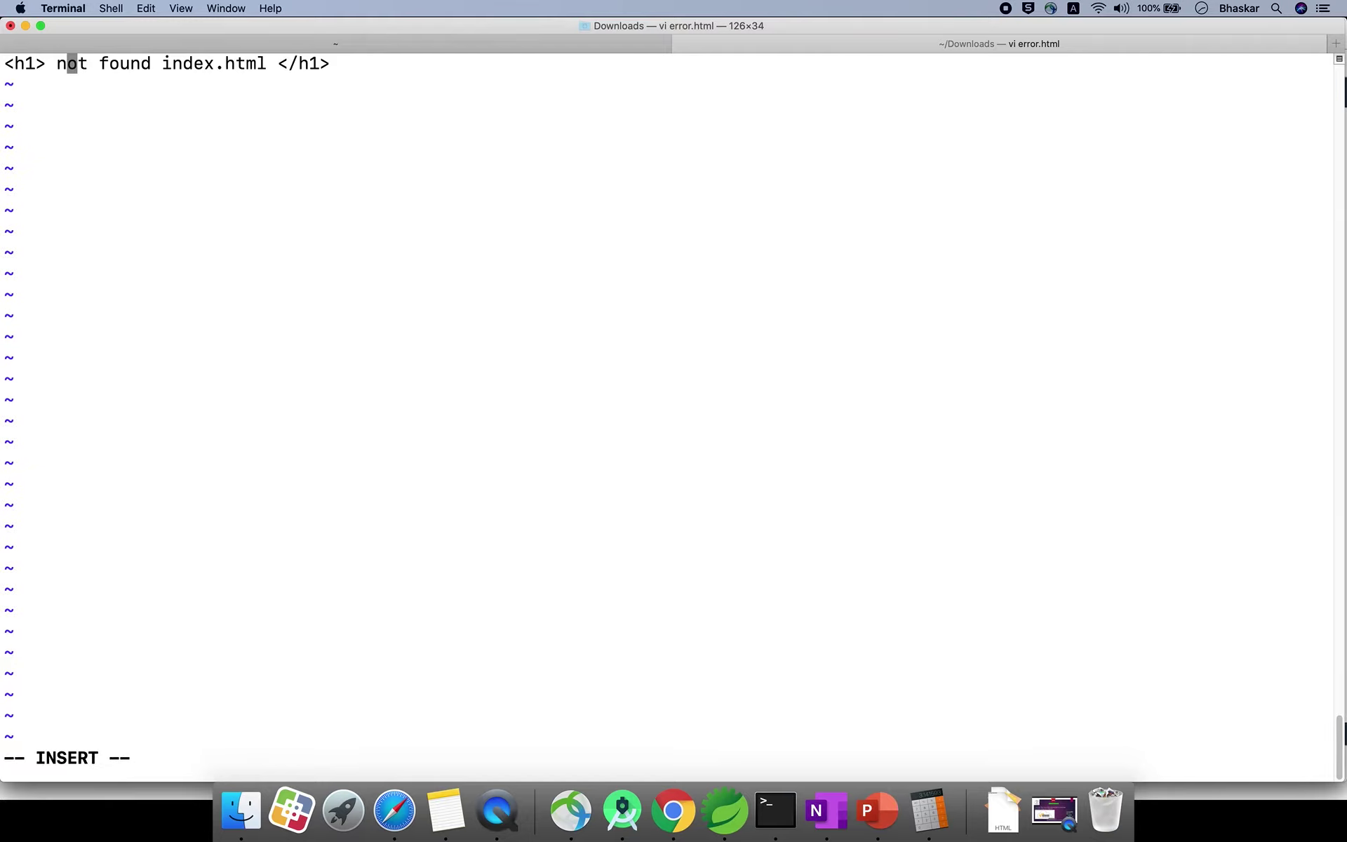
{"action": "key", "text": "BackSpace"}
{"action": "type", "text": "N"}
{"action": "key", "text": "Right"}
{"action": "key", "text": "Right"}
{"action": "key", "text": "Right"}
{"action": "key", "text": "Right"}
{"action": "key", "text": "Escape"}
{"action": "type", "text": ":wq!"}
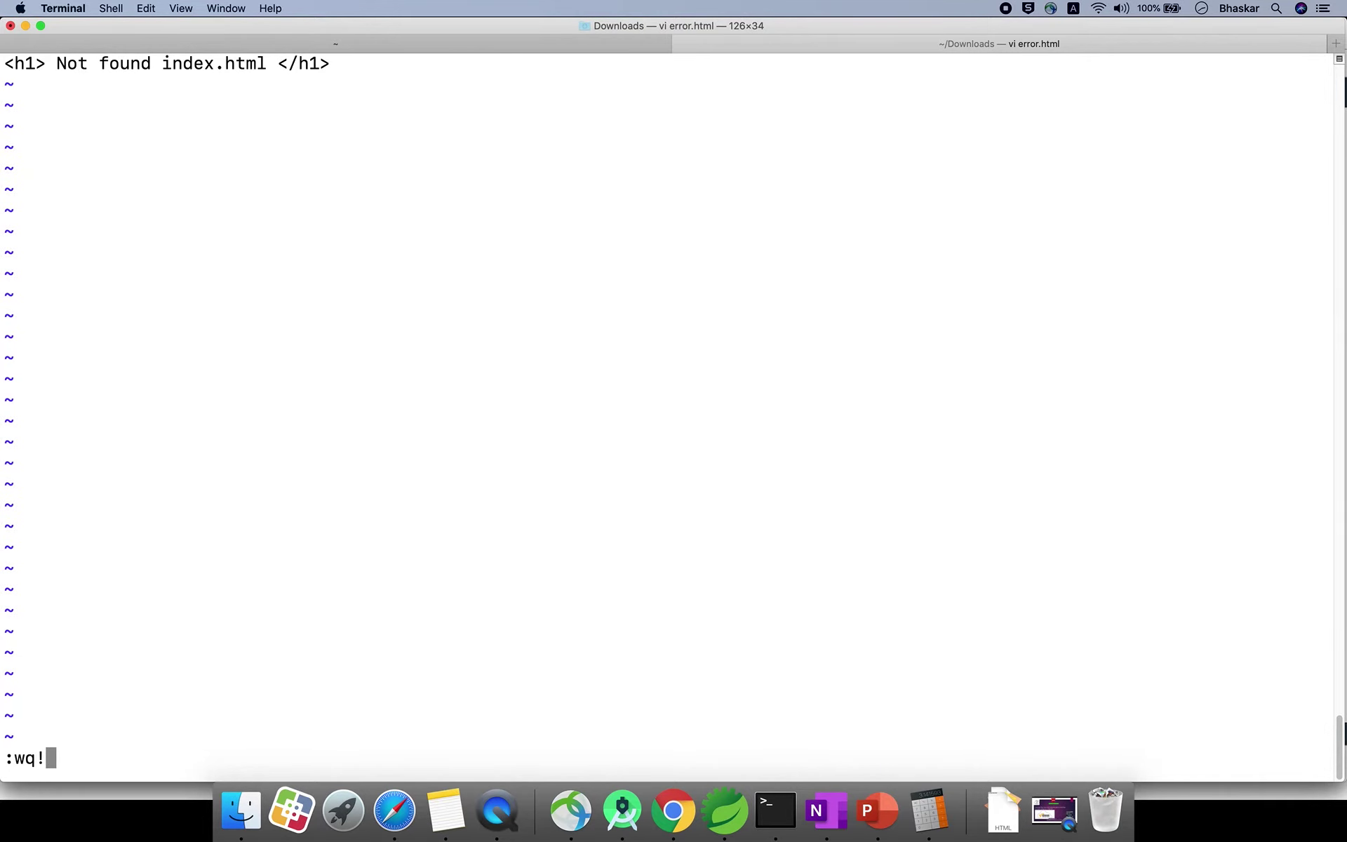
{"action": "key", "text": "Return"}
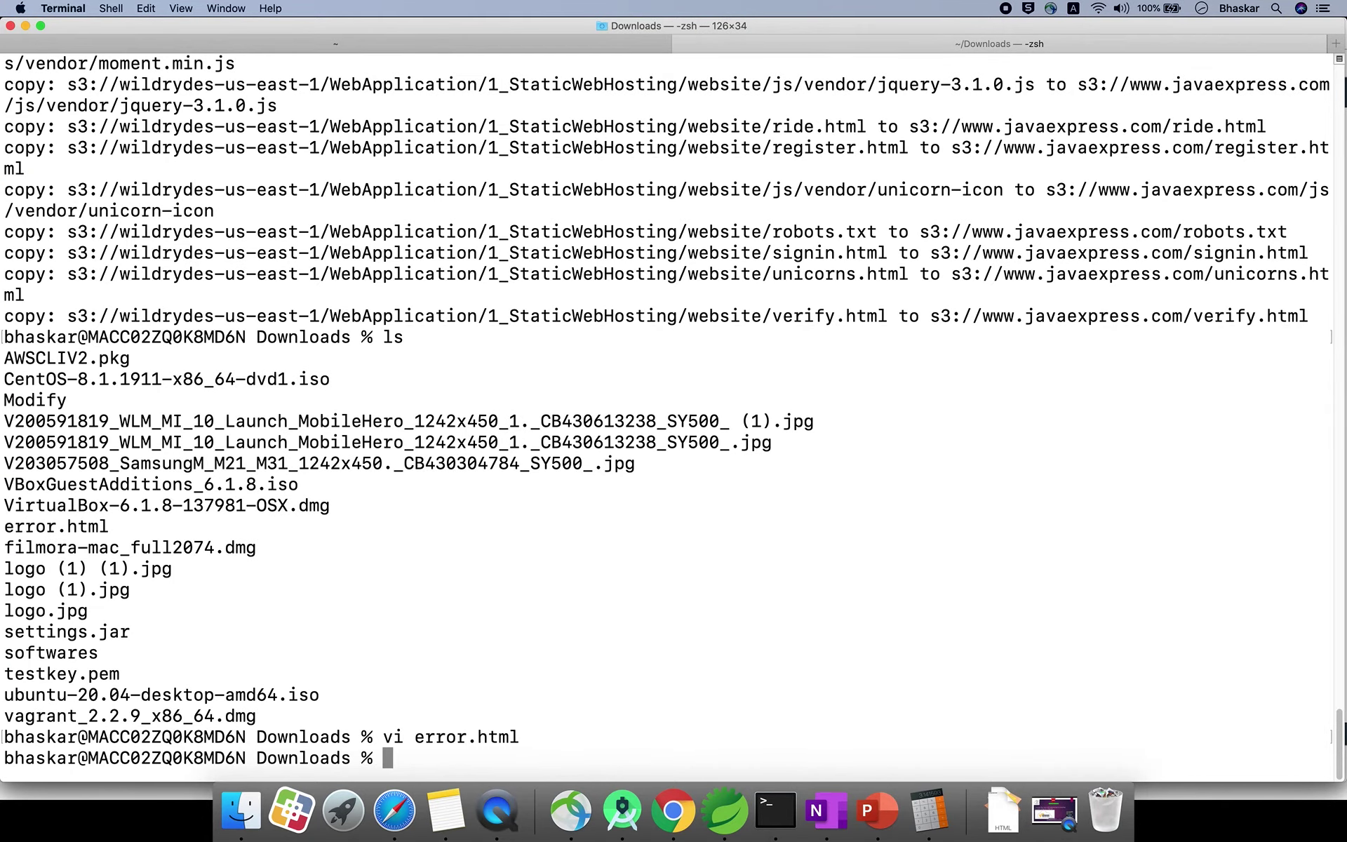
{"action": "left_click", "coordinate": [702, 816]}
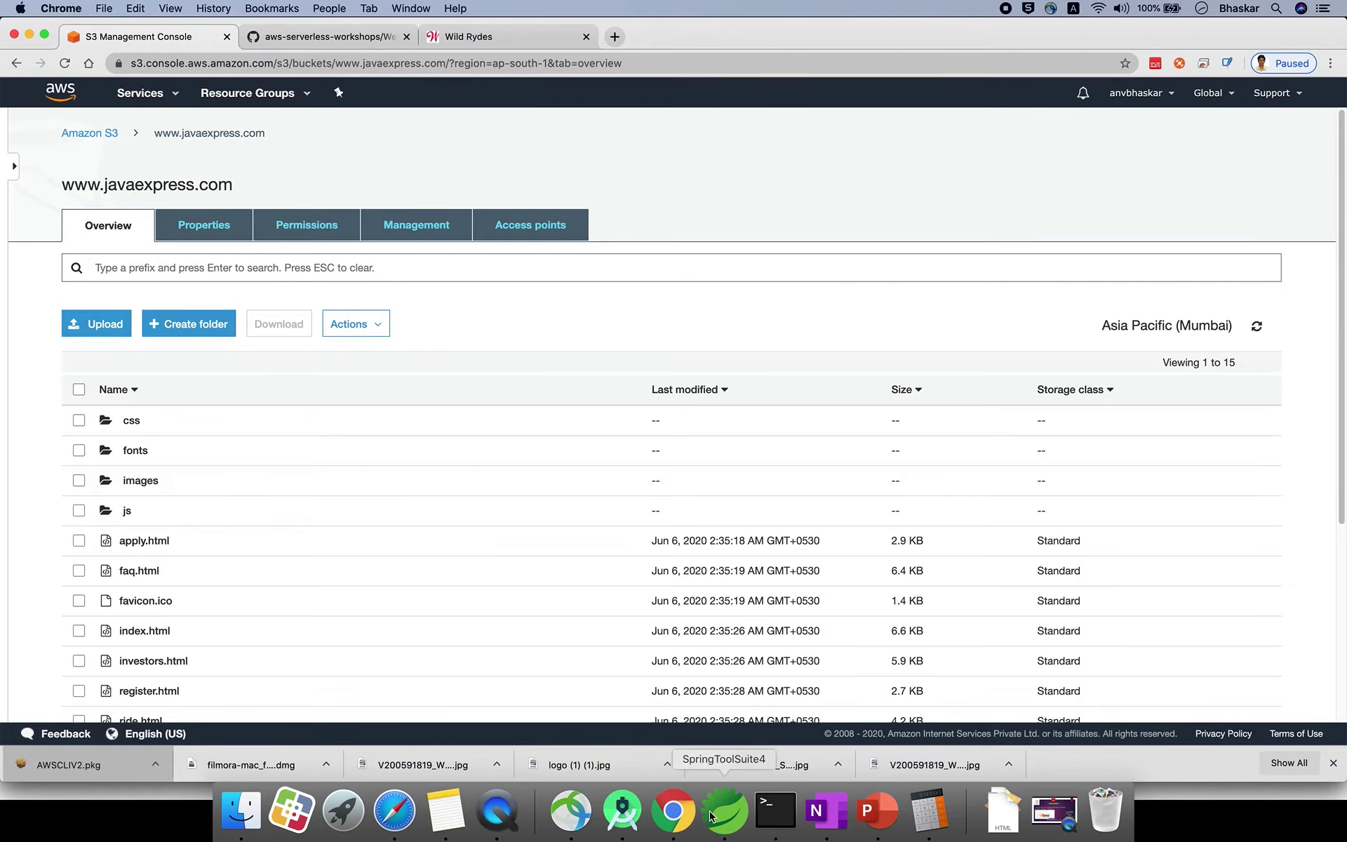
{"action": "scroll", "coordinate": [361, 664], "scroll_direction": "down", "scroll_amount": 5}
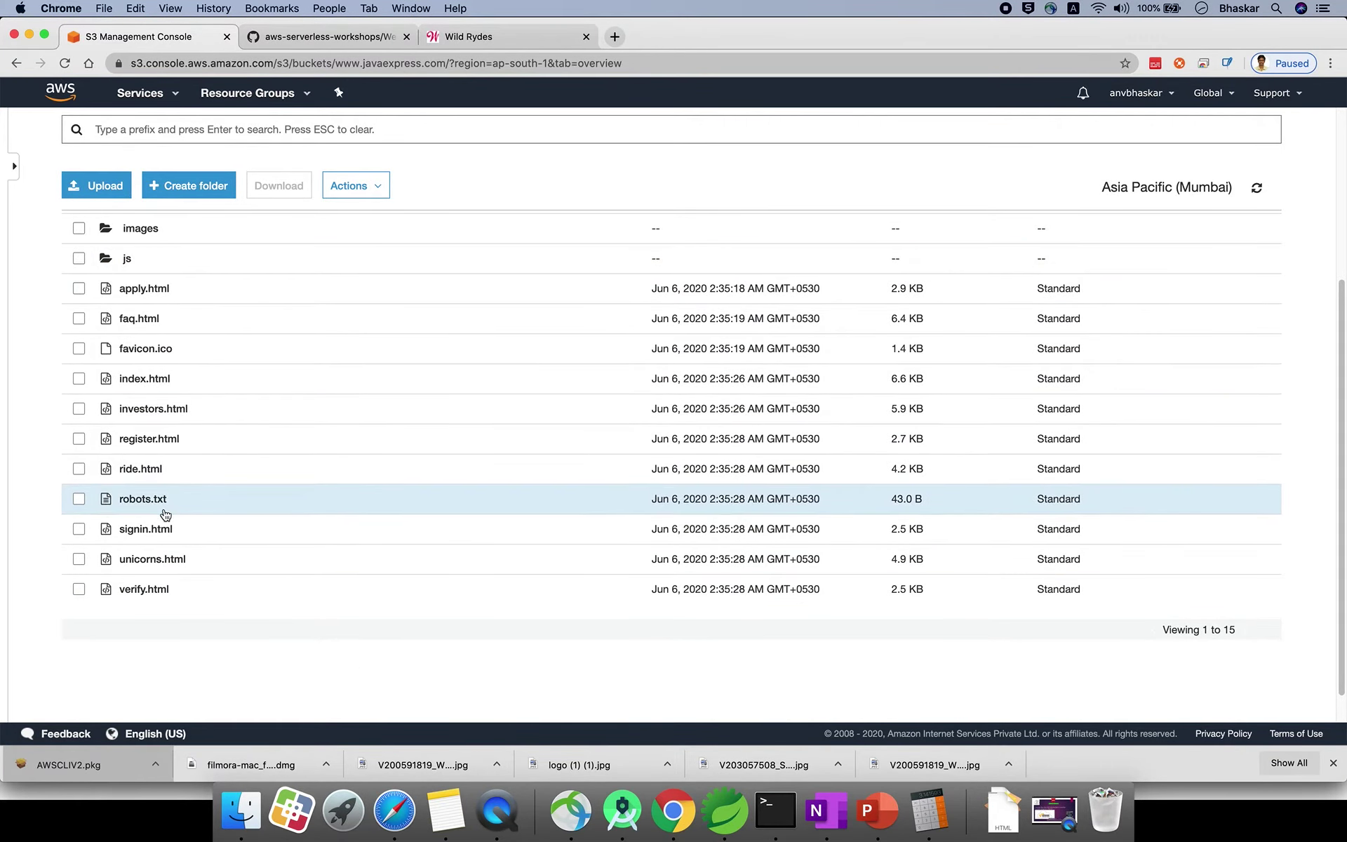
{"action": "scroll", "coordinate": [204, 355], "scroll_direction": "up", "scroll_amount": 5}
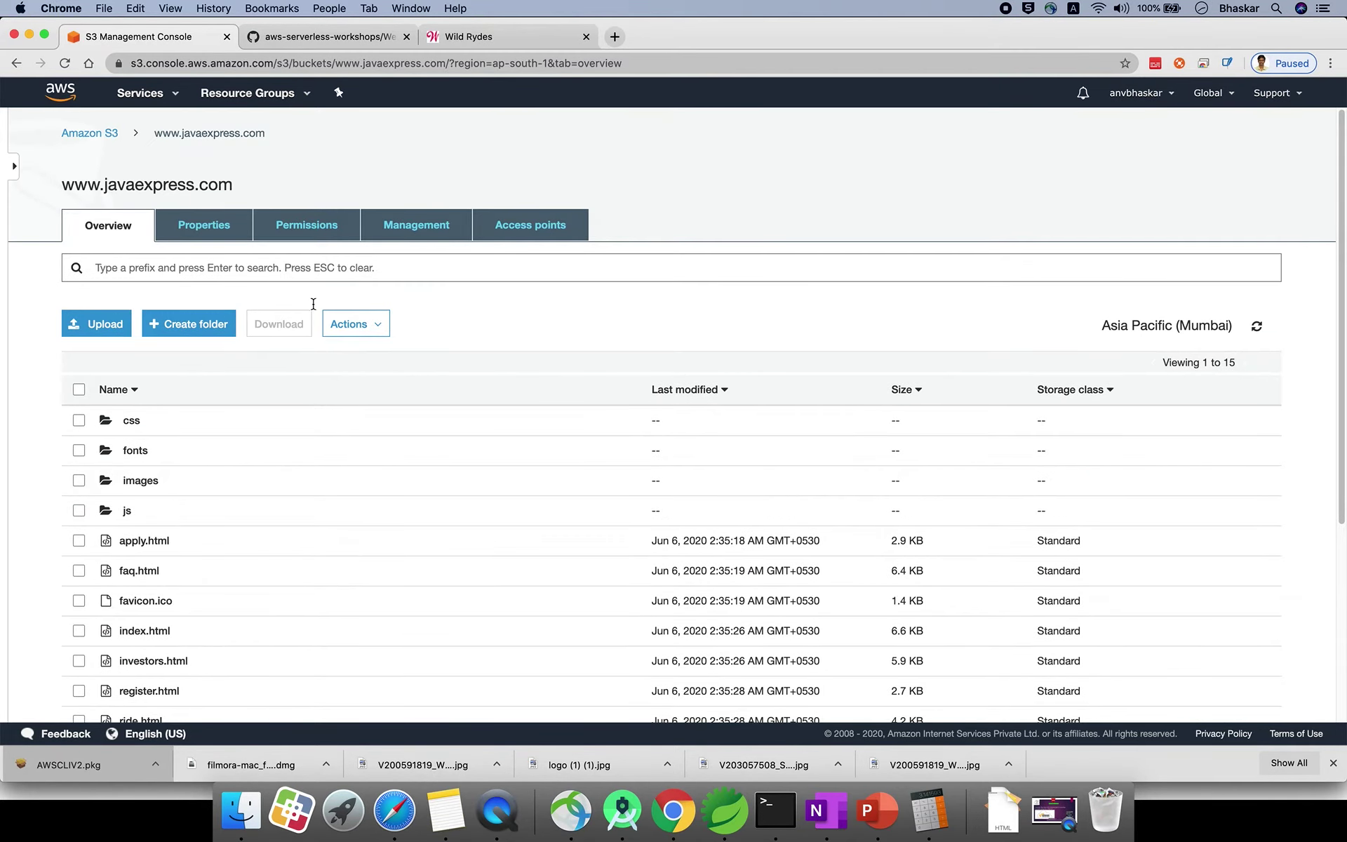
{"action": "left_click", "coordinate": [210, 228]}
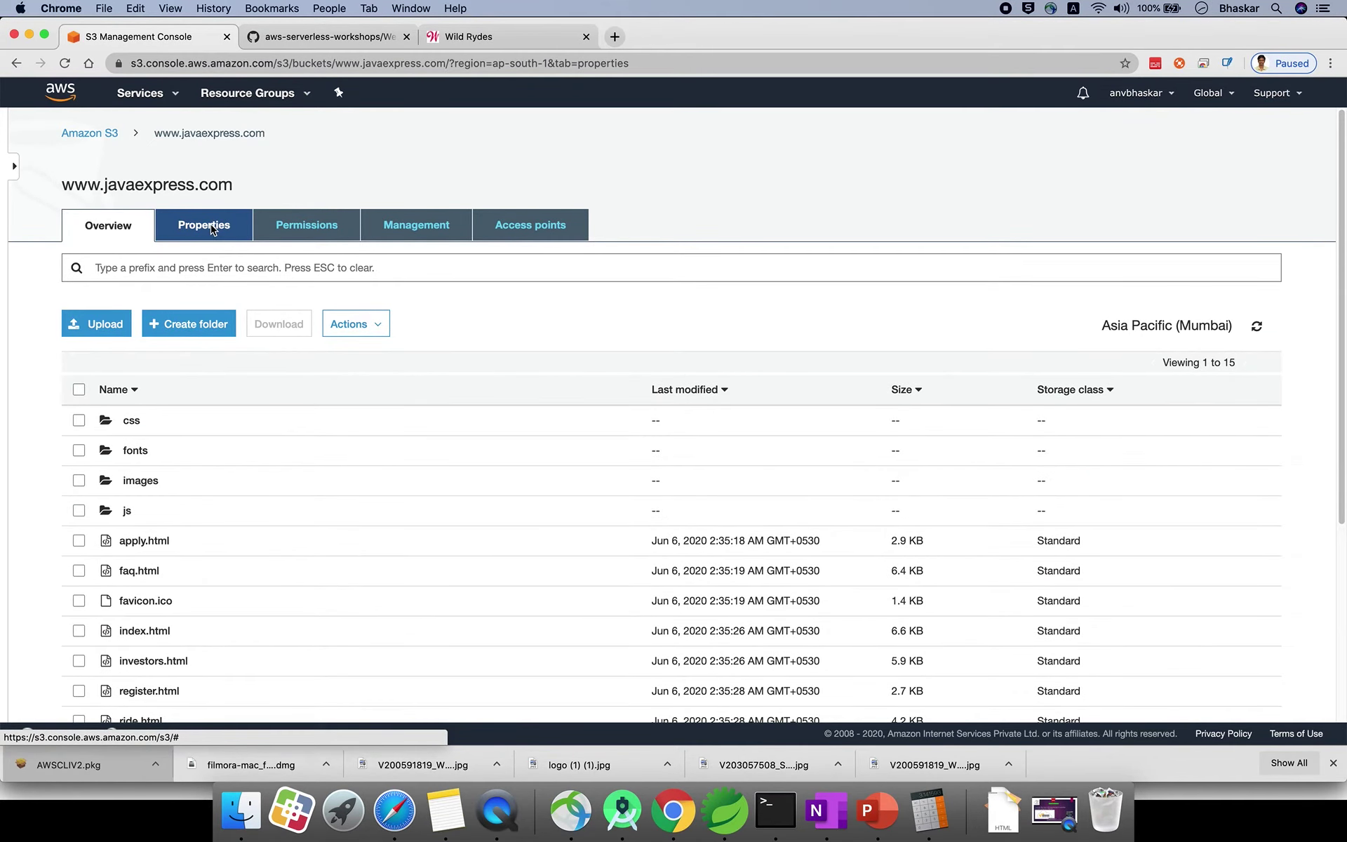
{"action": "left_click", "coordinate": [653, 302]}
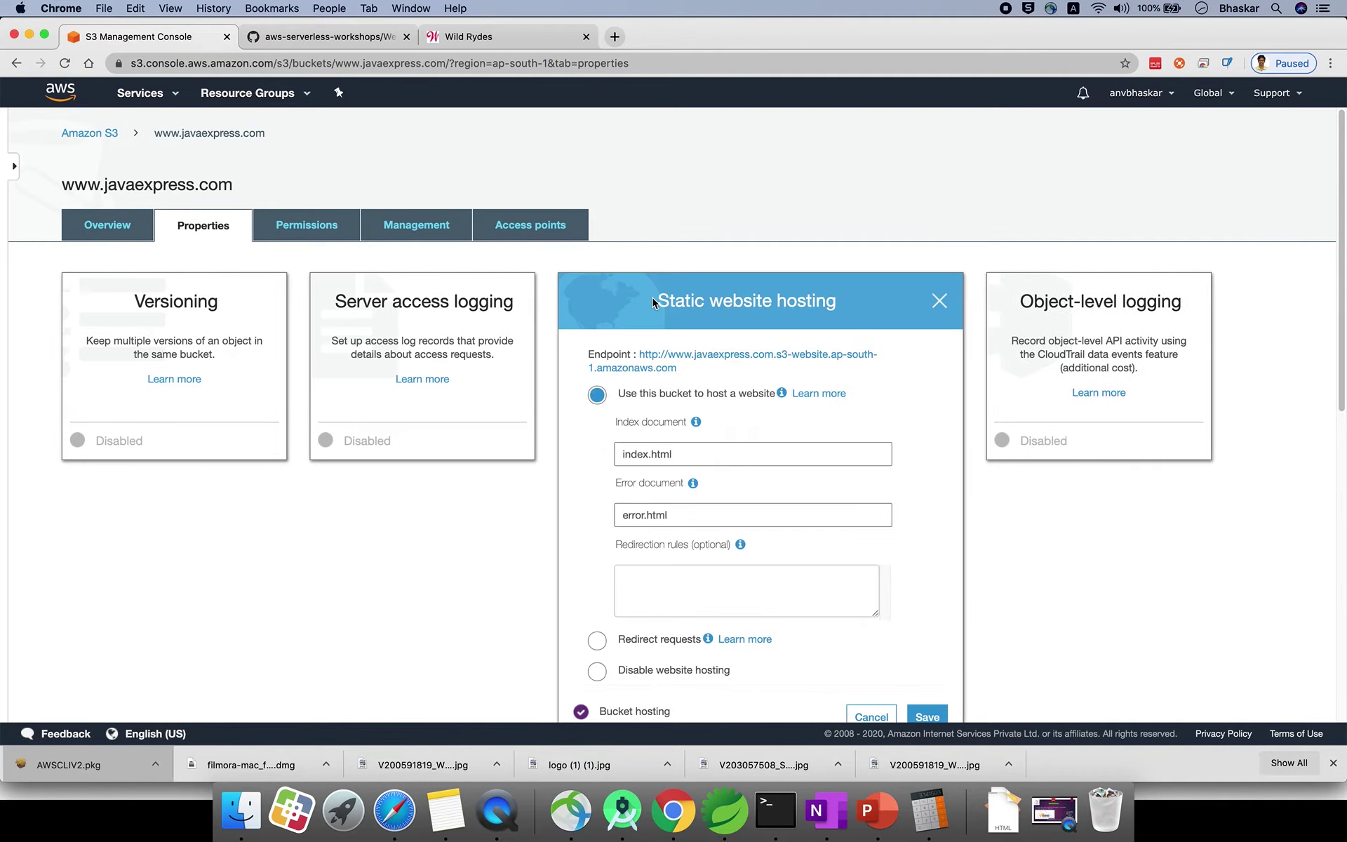
{"action": "left_click", "coordinate": [645, 449]}
{"action": "double_click", "coordinate": [648, 461]}
{"action": "key", "text": "BackSpace"}
{"action": "scroll", "coordinate": [902, 543], "scroll_direction": "down", "scroll_amount": 3}
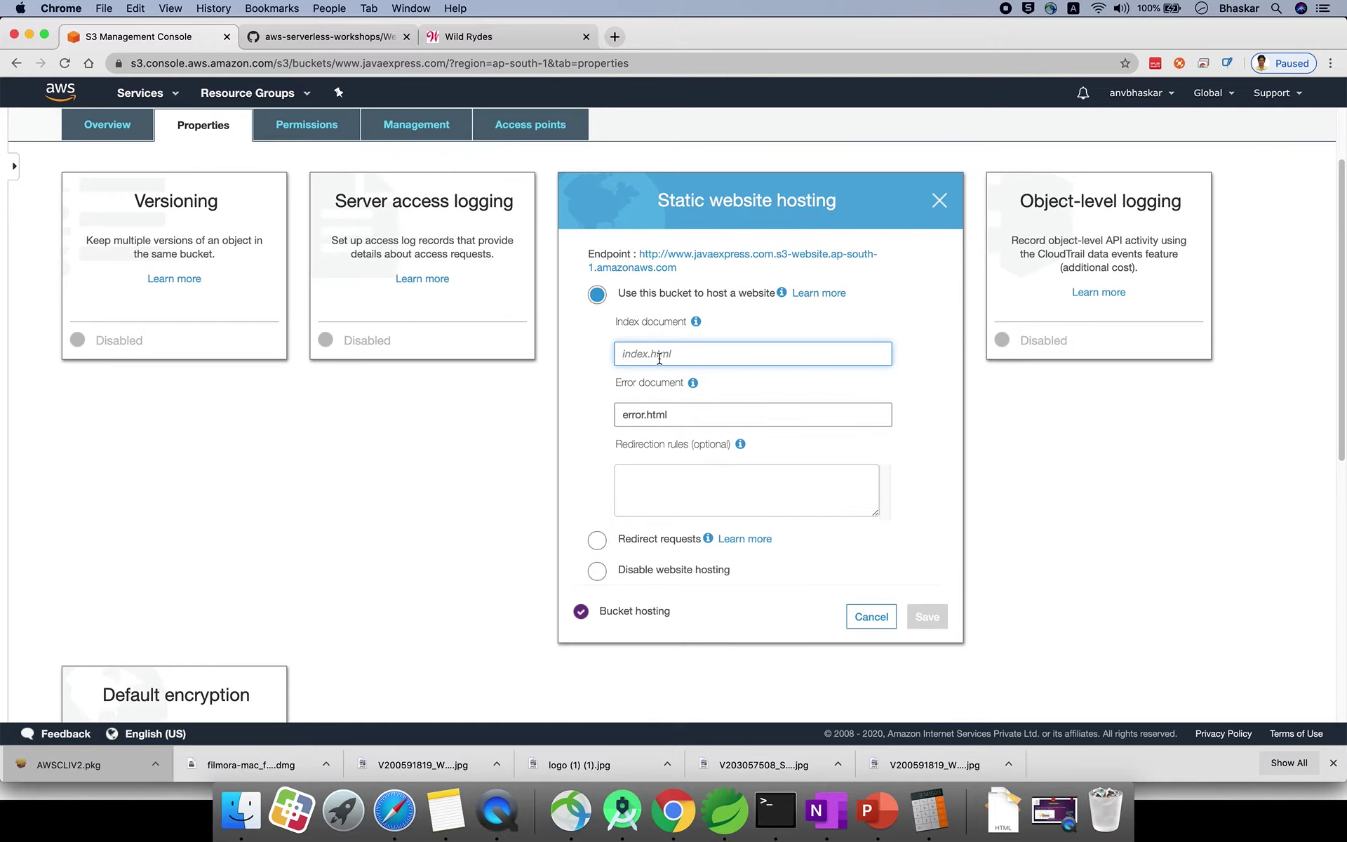
{"action": "type", "text": "index"}
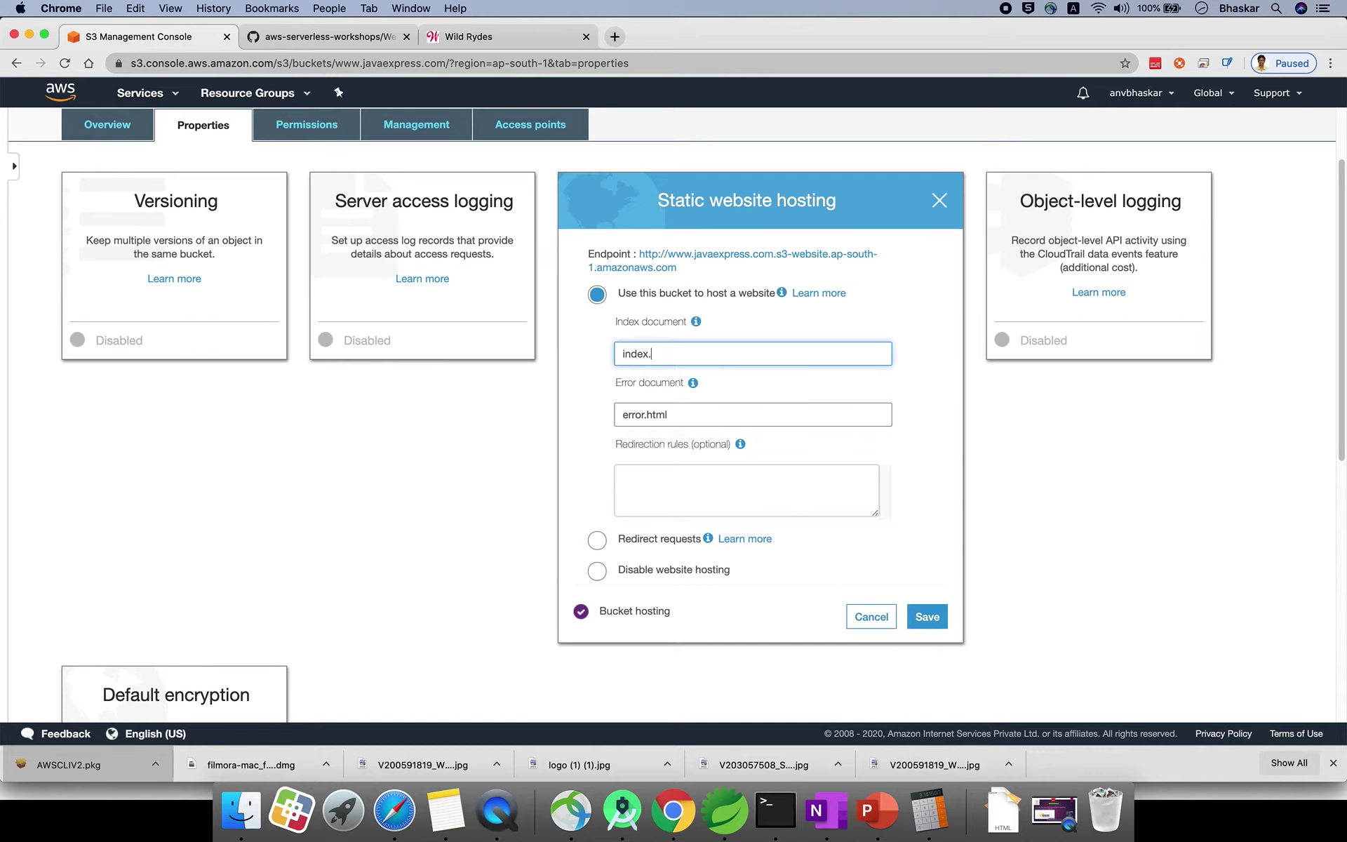
{"action": "type", "text": ".html"}
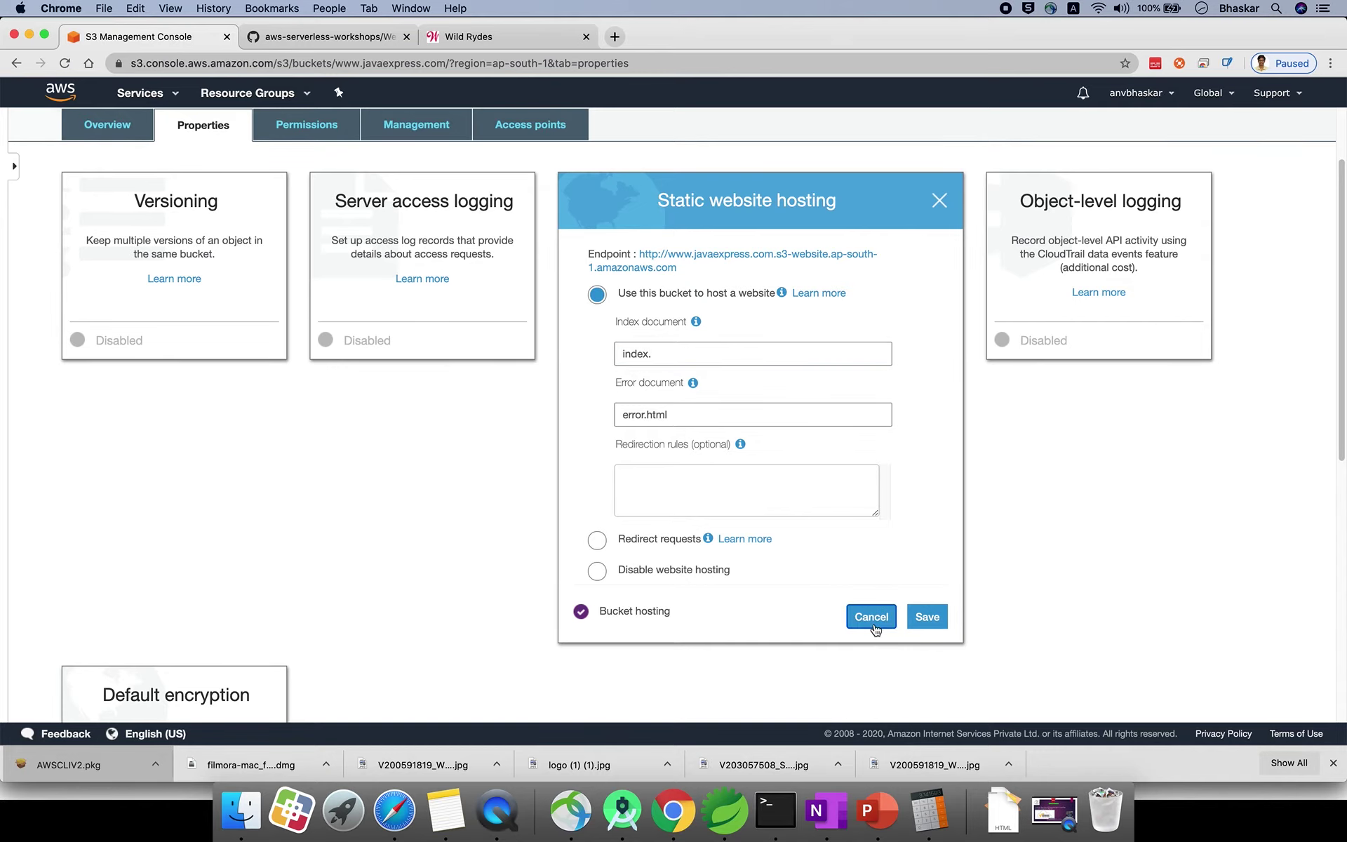
{"action": "left_click", "coordinate": [927, 616]}
{"action": "scroll", "coordinate": [553, 470], "scroll_direction": "up", "scroll_amount": 3}
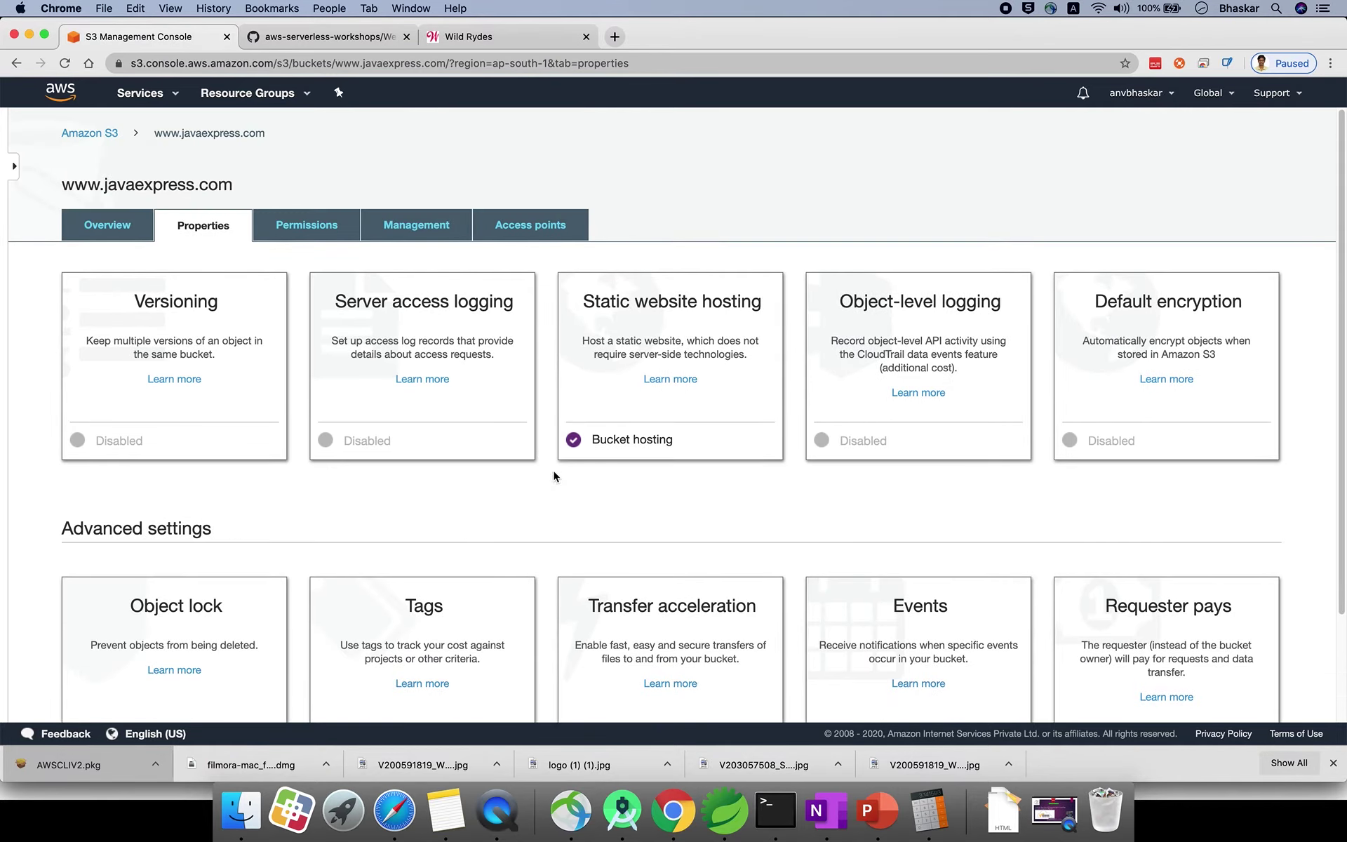
{"action": "left_click", "coordinate": [132, 230]}
{"action": "scroll", "coordinate": [291, 483], "scroll_direction": "down", "scroll_amount": 5}
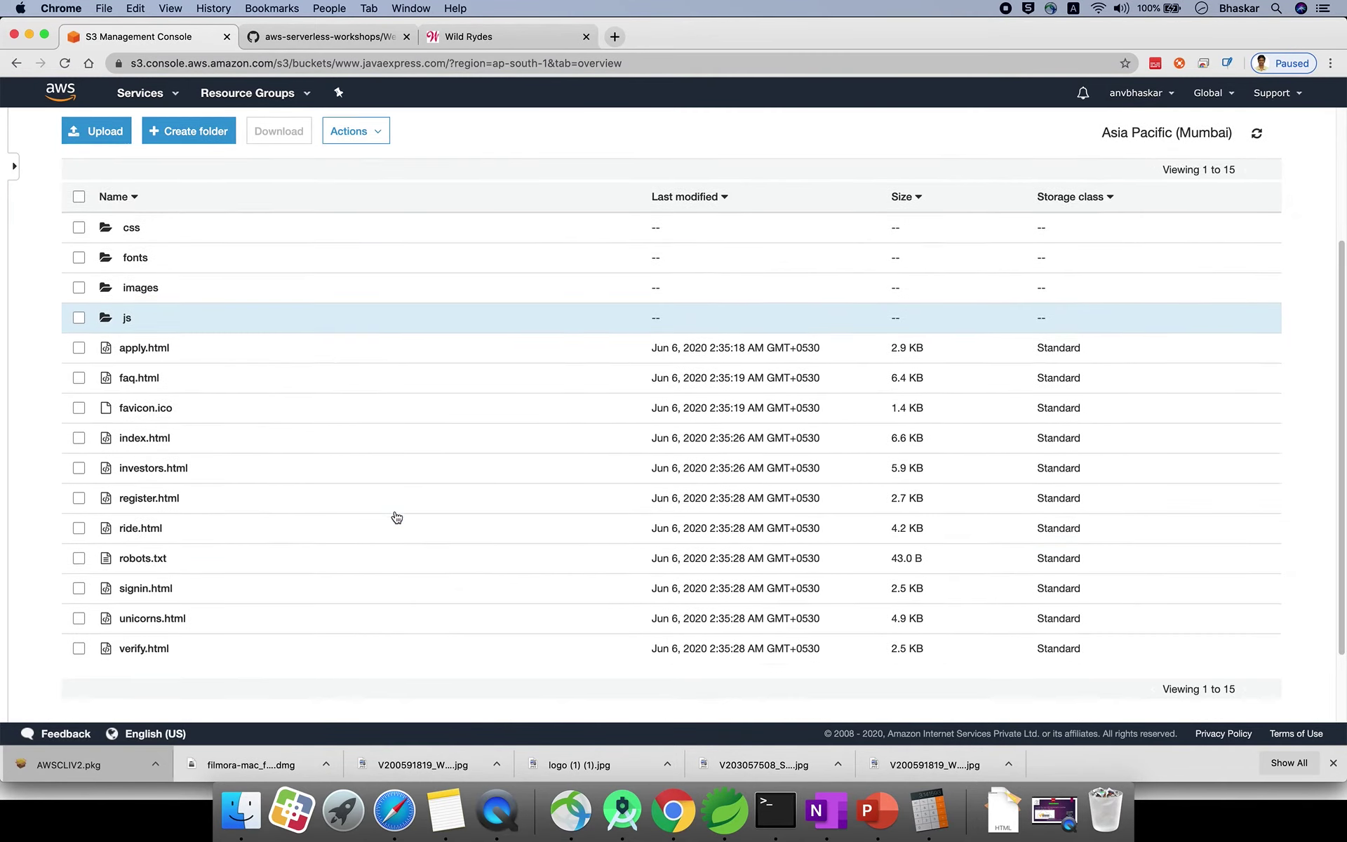
{"action": "left_click", "coordinate": [80, 436]}
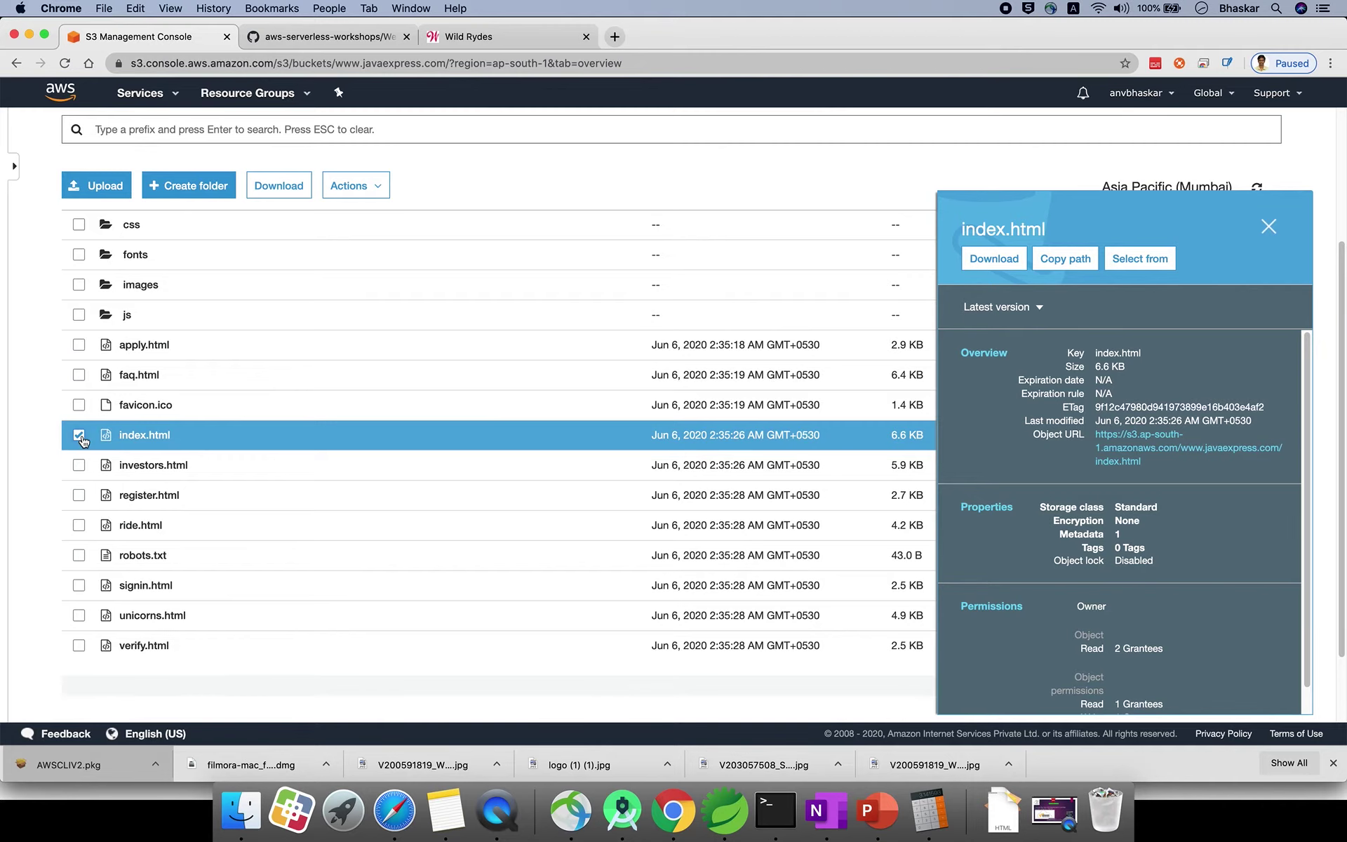
{"action": "left_click", "coordinate": [354, 186]}
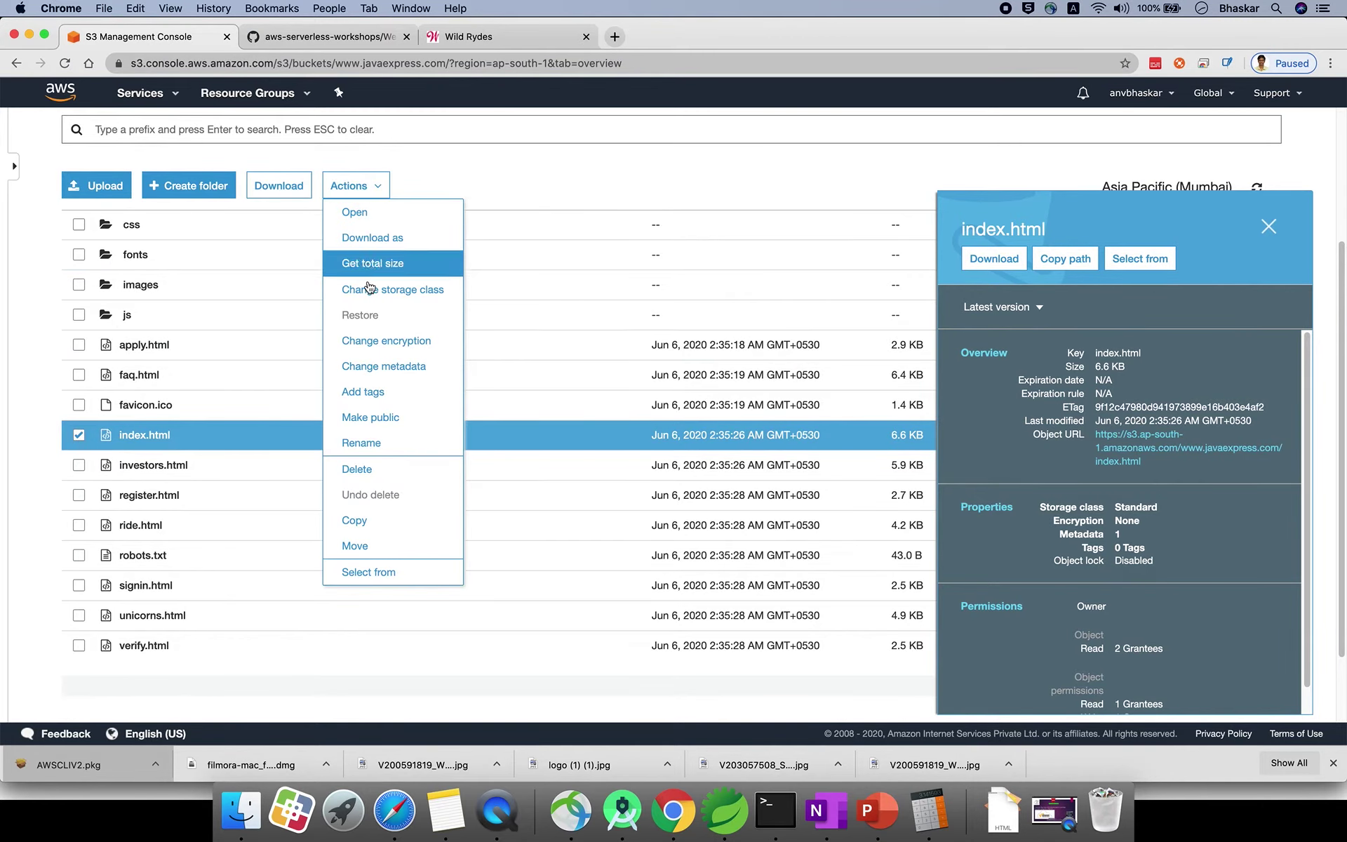
{"action": "left_click", "coordinate": [358, 467]}
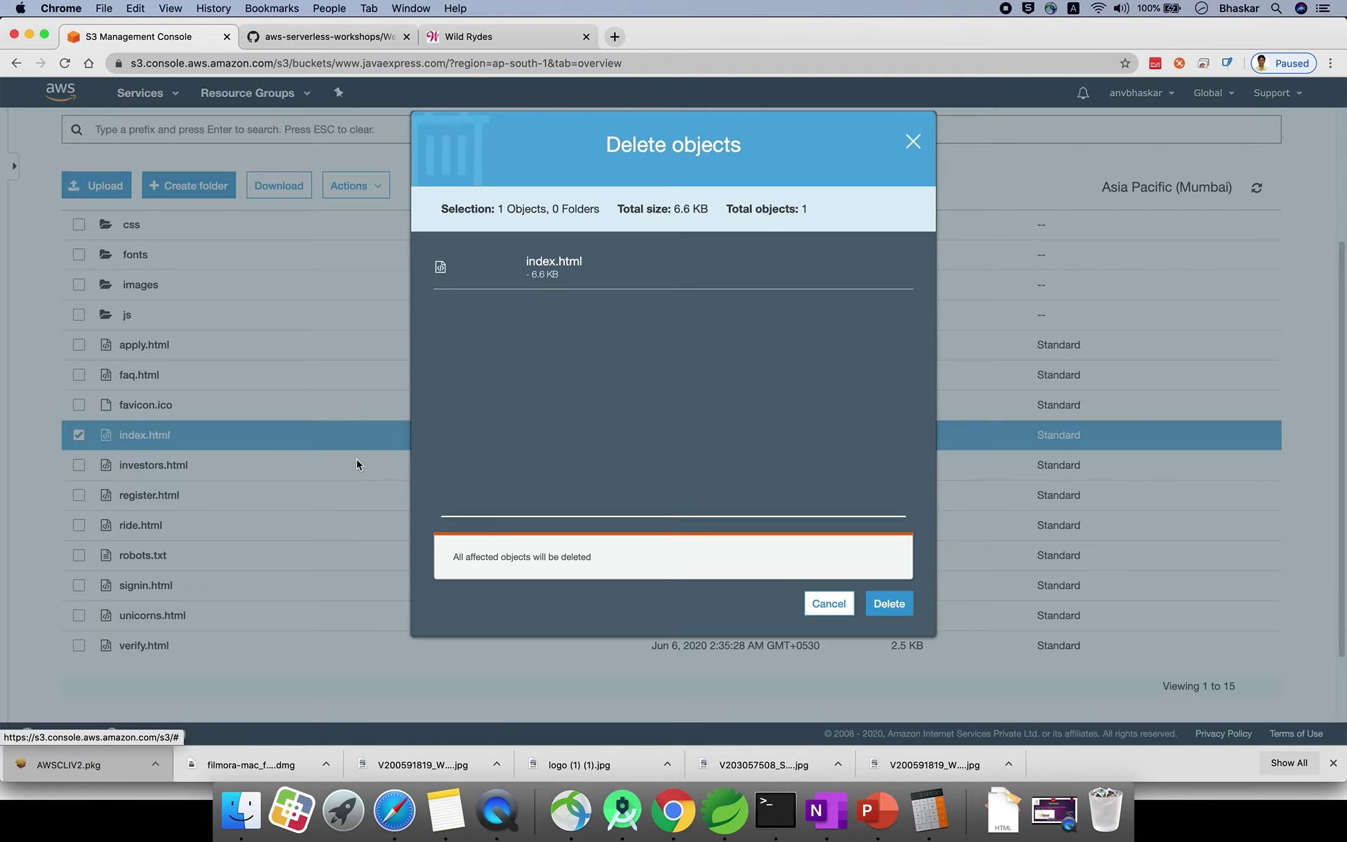
{"action": "left_click", "coordinate": [889, 604]}
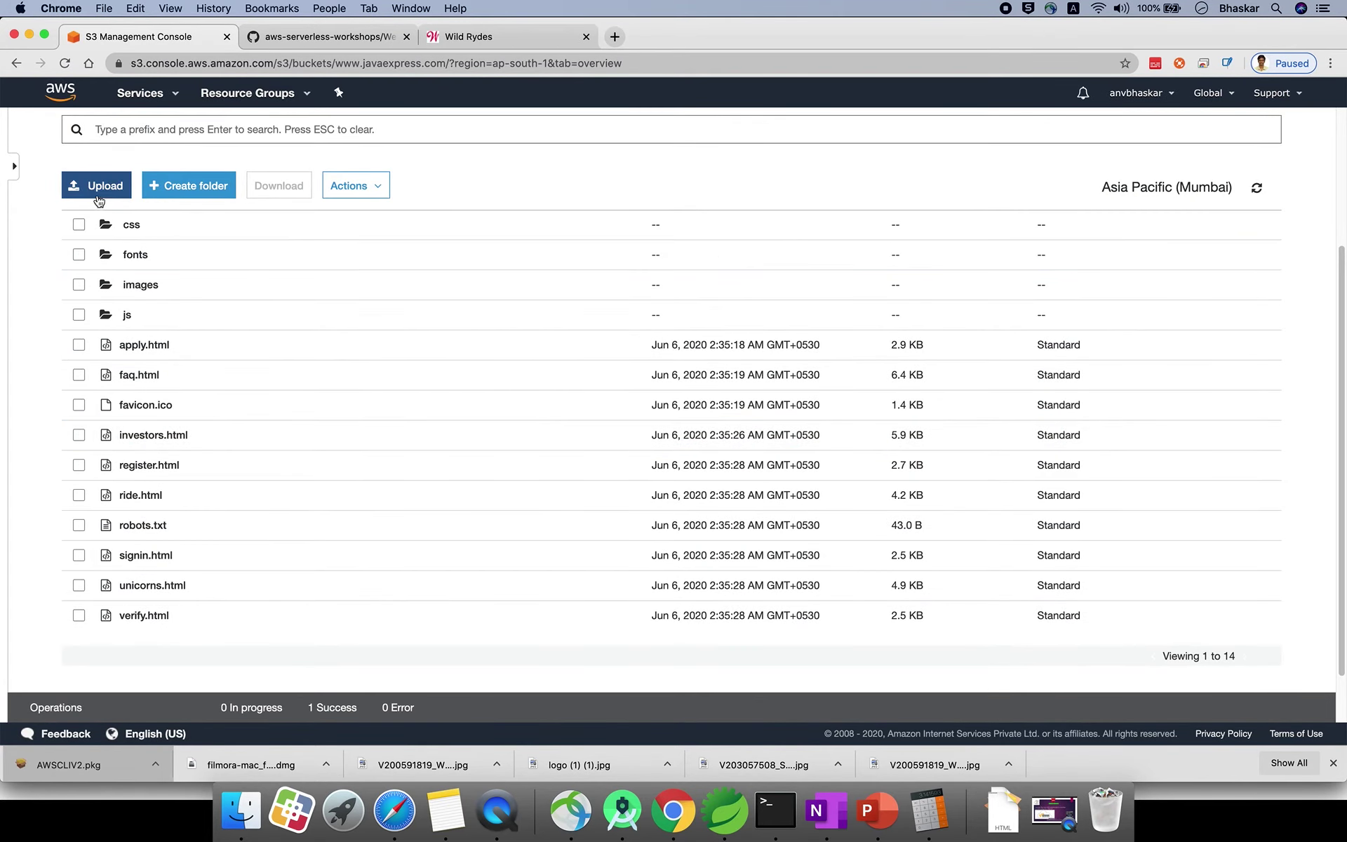
- Reload the website endpoint page and examine the response with index.html removed
{"action": "left_click", "coordinate": [444, 39]}
{"action": "left_click", "coordinate": [68, 62]}
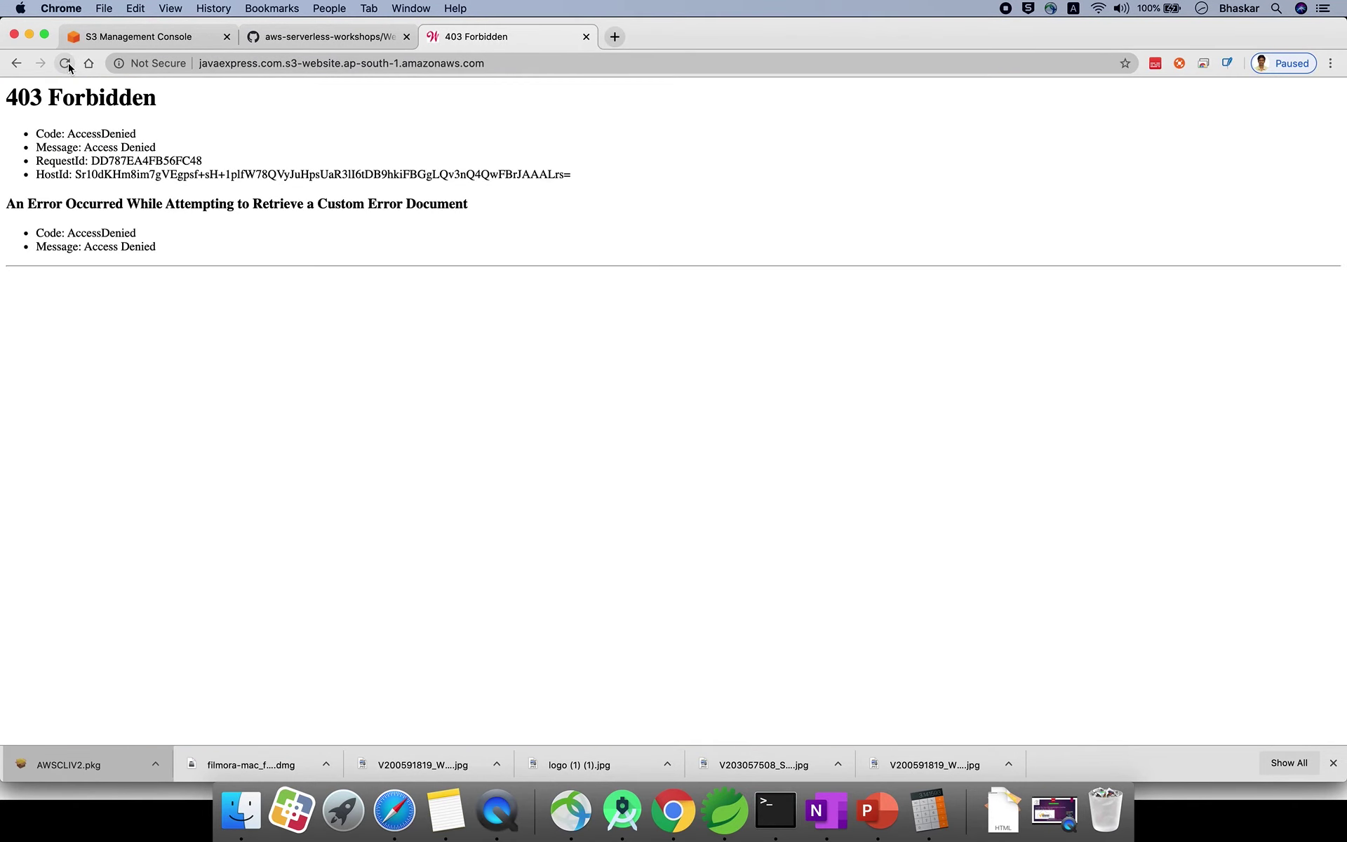
{"action": "left_click_drag", "start_coordinate": [12, 97], "coordinate": [174, 84]}
{"action": "left_click", "coordinate": [326, 117]}
{"action": "left_click", "coordinate": [161, 38]}
{"action": "left_click", "coordinate": [108, 191]}
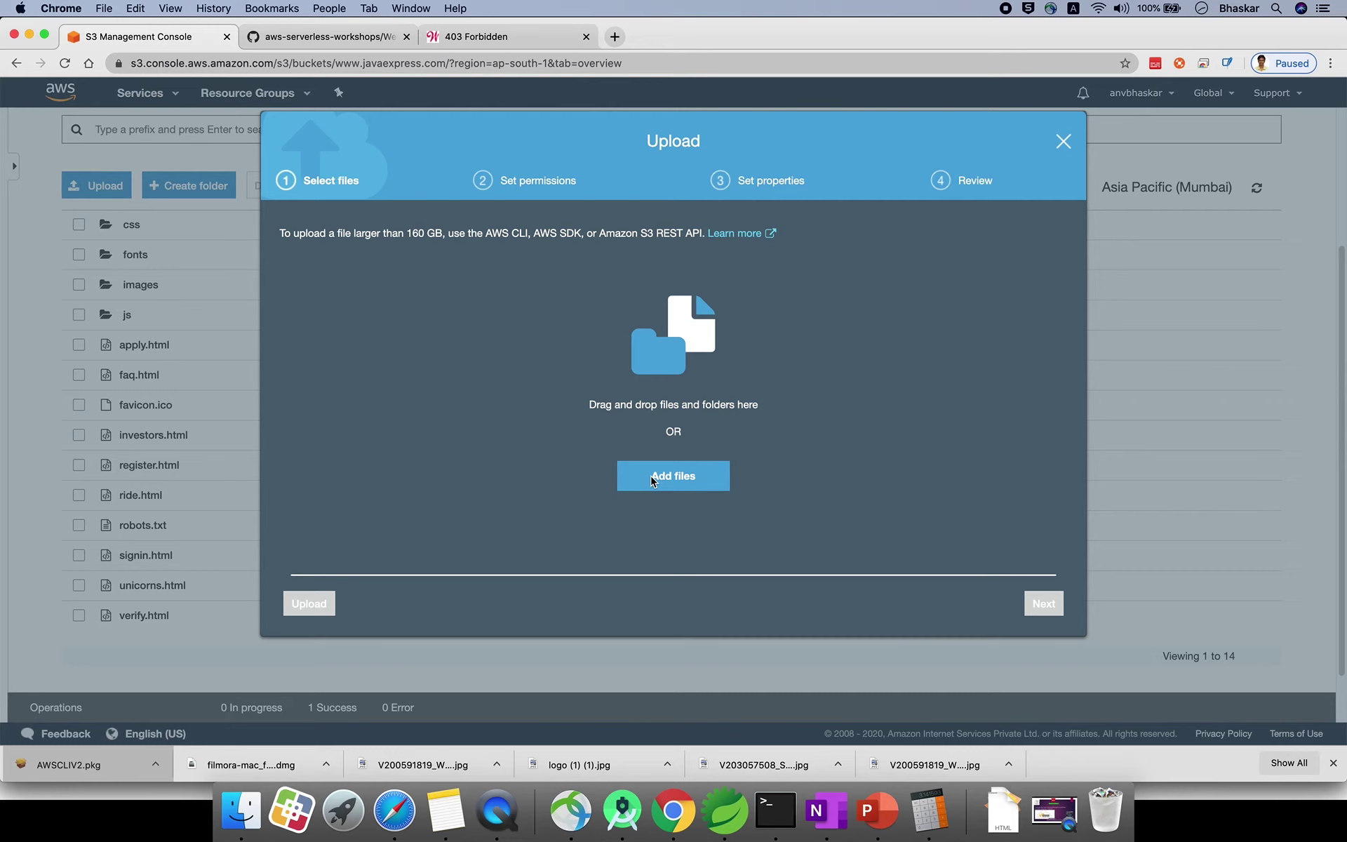
{"action": "left_click", "coordinate": [654, 476]}
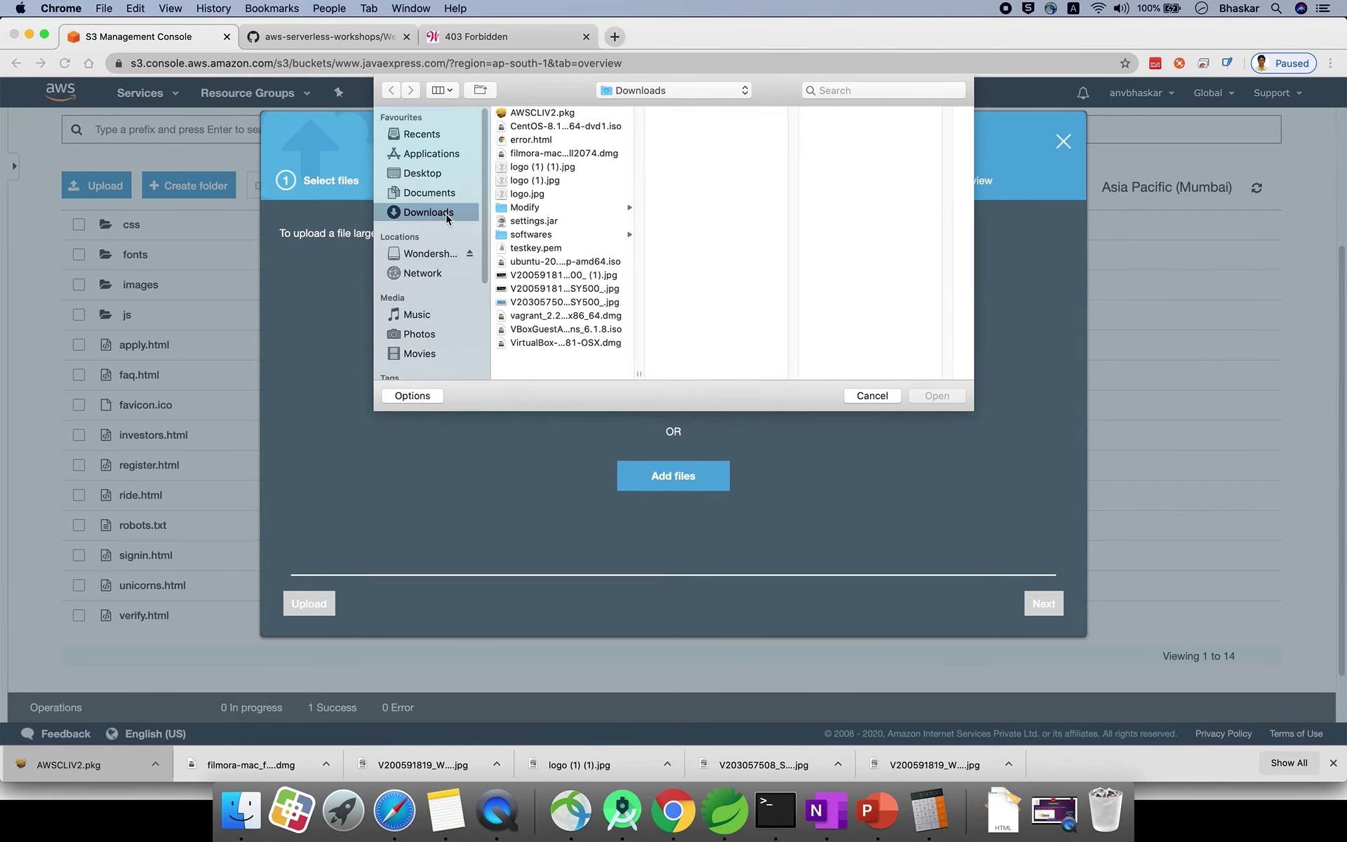
{"action": "left_click", "coordinate": [559, 317]}
{"action": "key", "text": "e"}
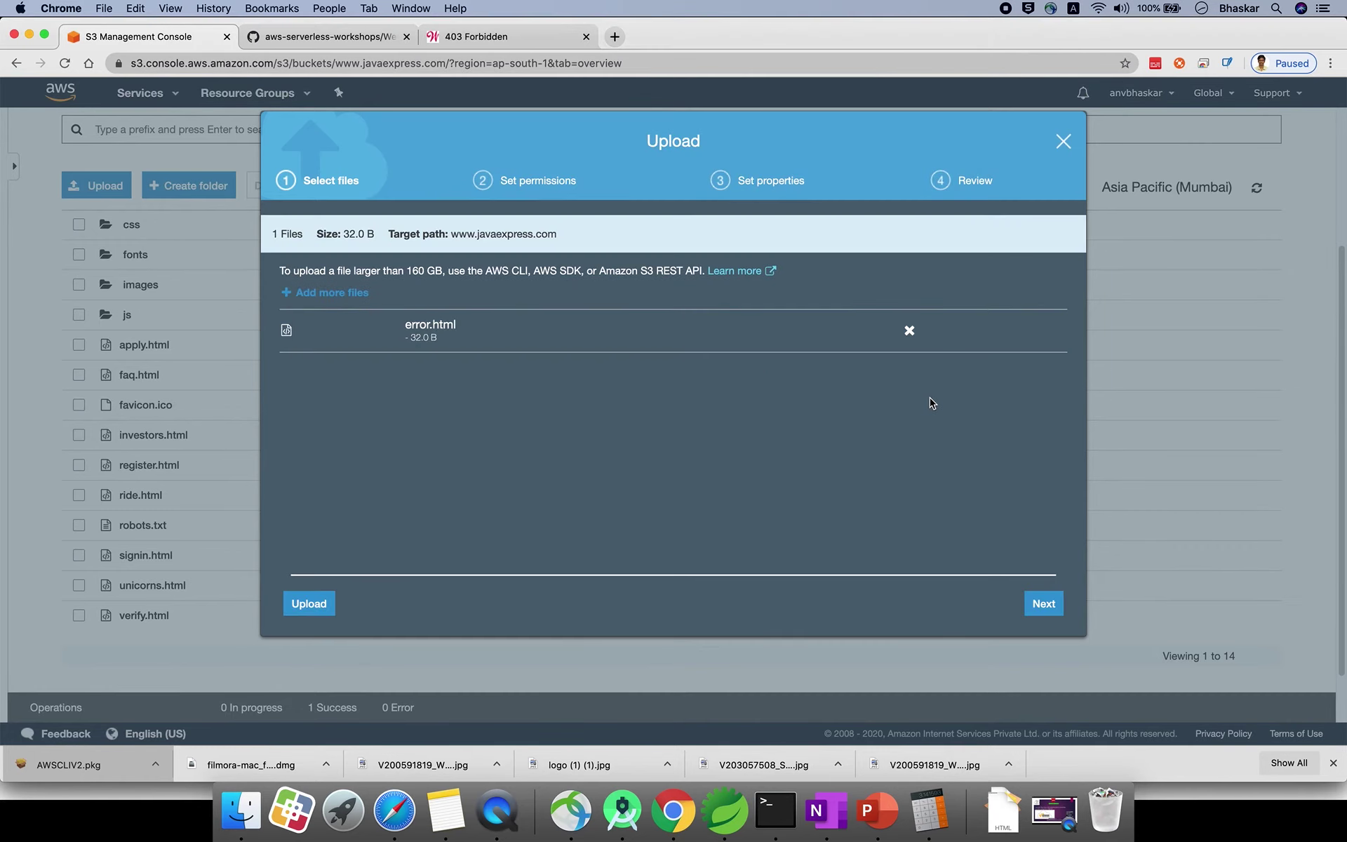
{"action": "left_click", "coordinate": [318, 600]}
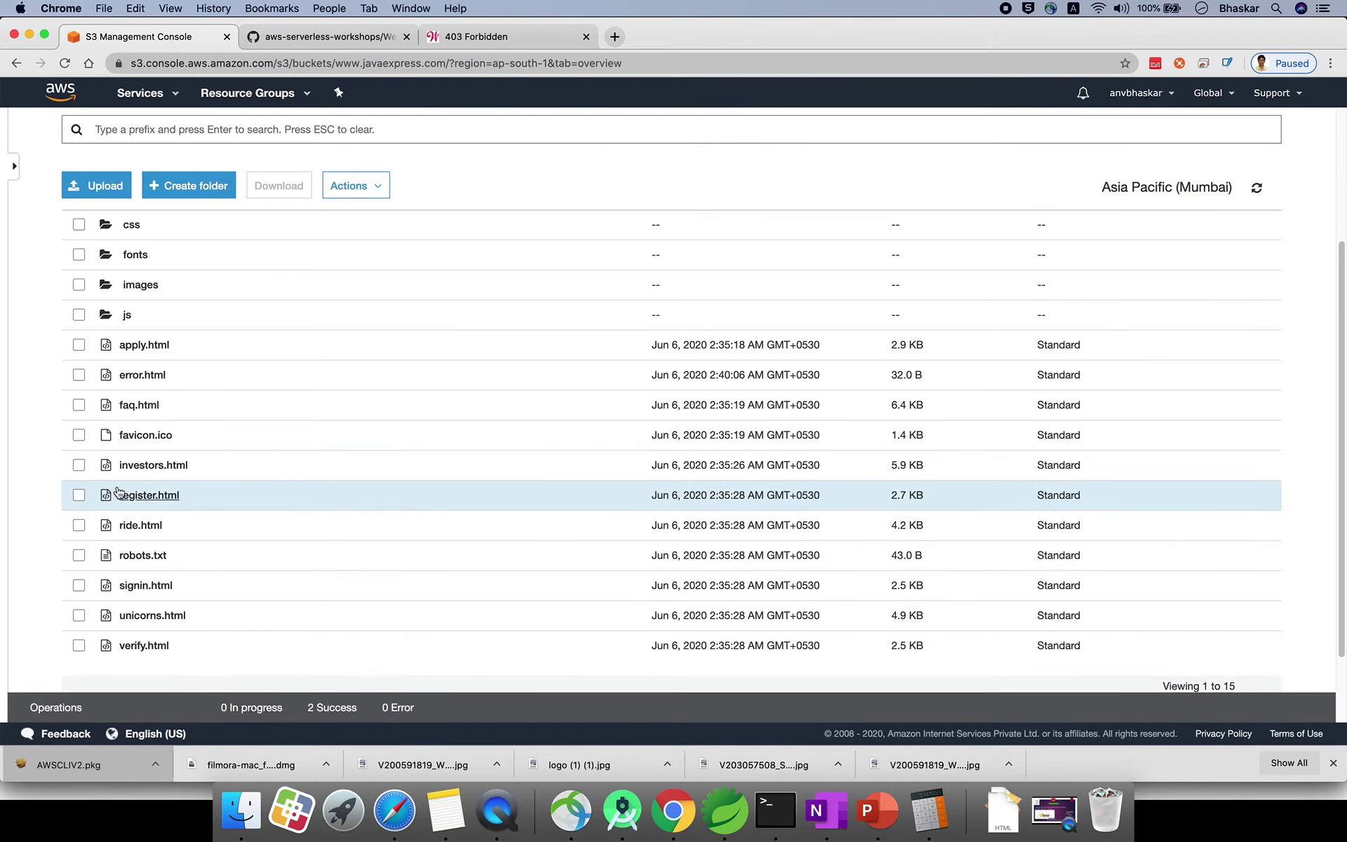
- Make the uploaded error.html public in the bucket
{"action": "left_click", "coordinate": [78, 375]}
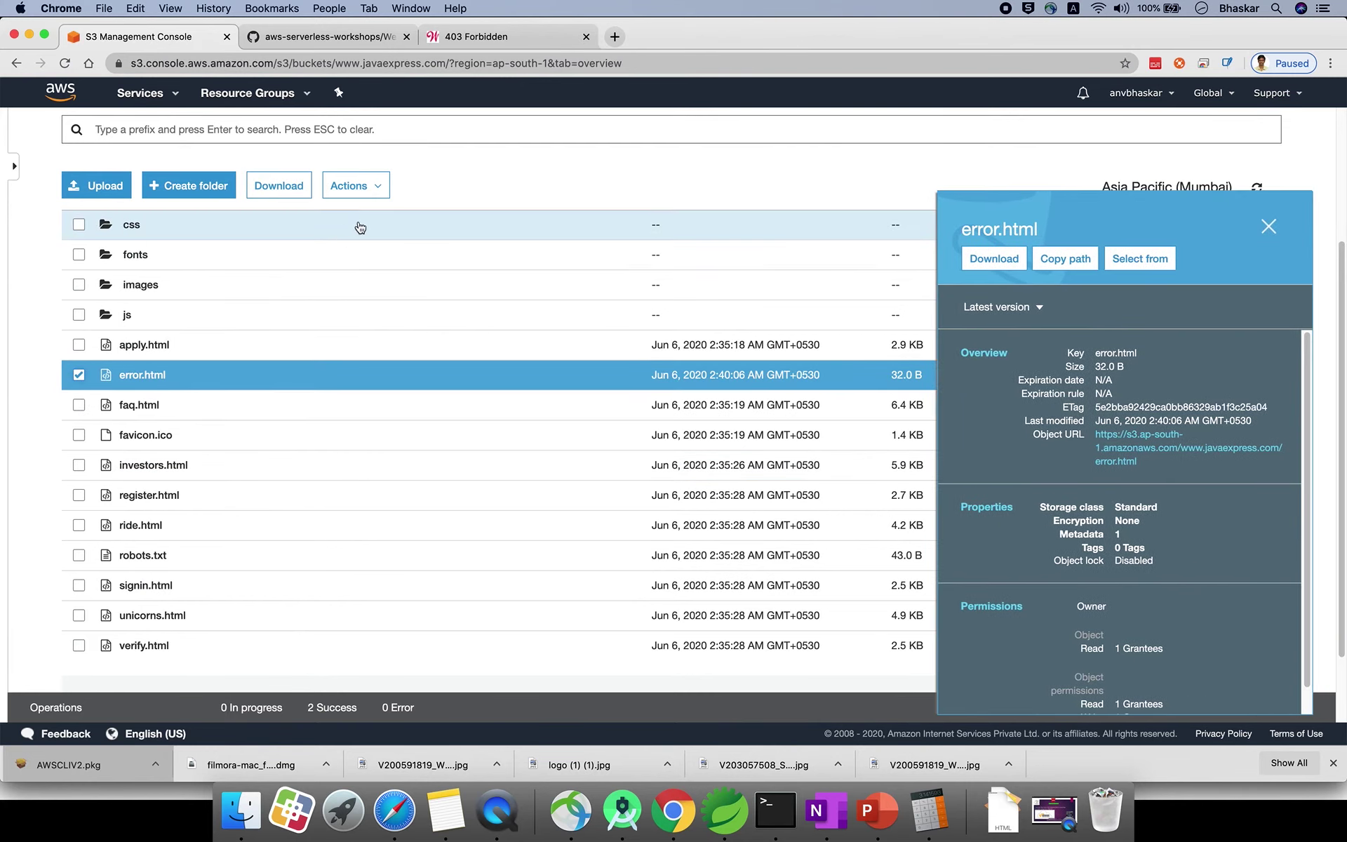
{"action": "left_click", "coordinate": [379, 192]}
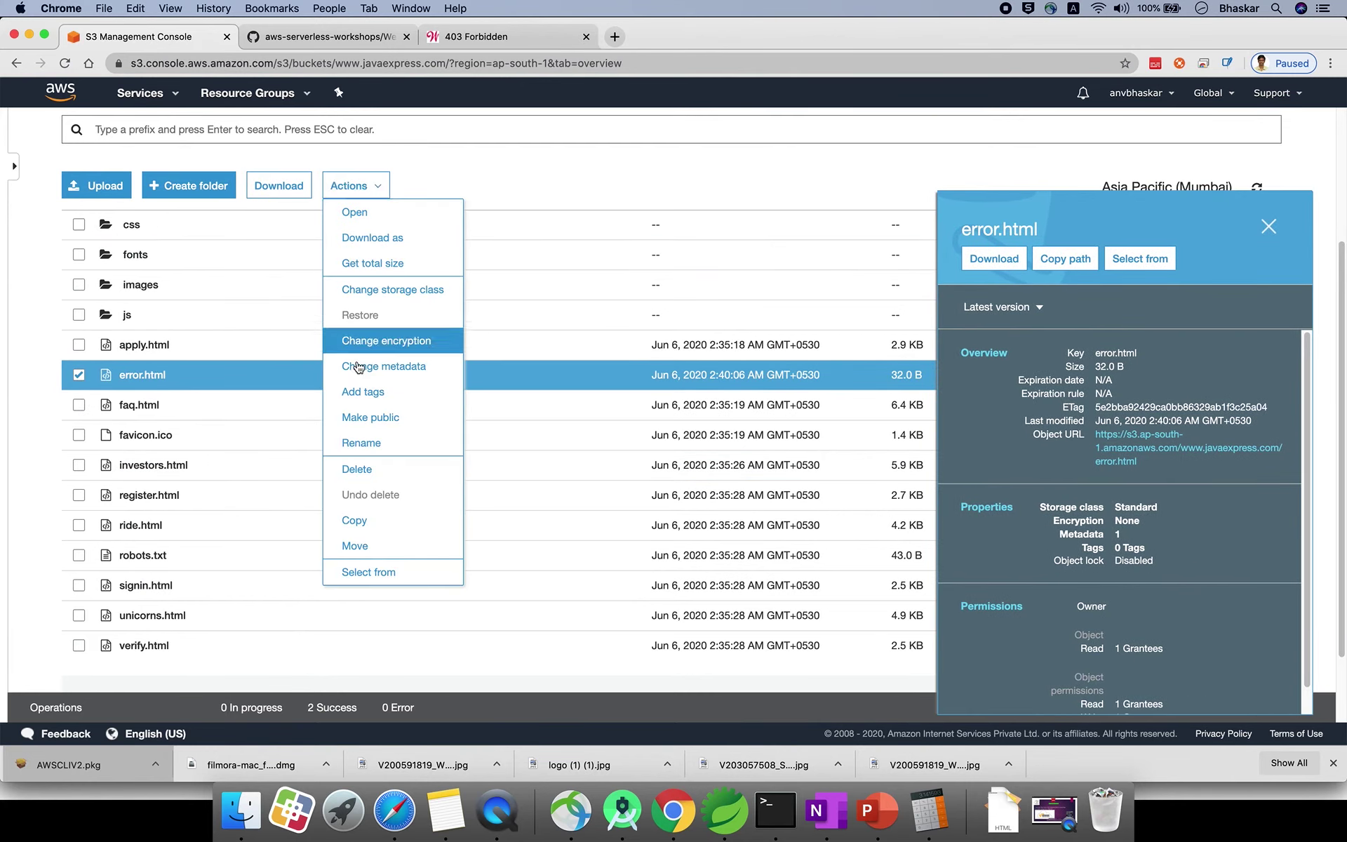
{"action": "left_click", "coordinate": [374, 418]}
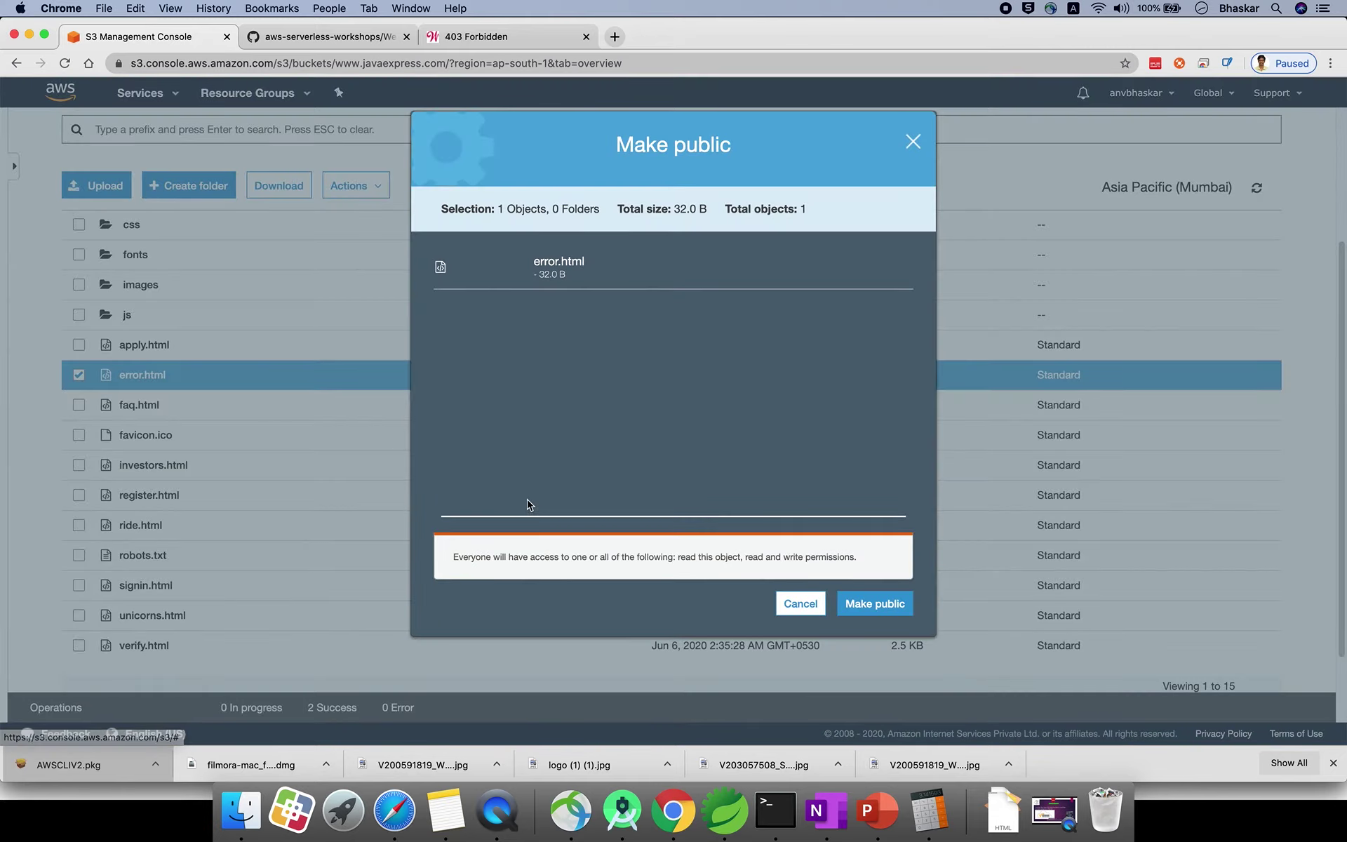
{"action": "left_click", "coordinate": [897, 609]}
- Reload the website endpoint page and check the text of the custom error document
{"action": "left_click", "coordinate": [509, 32]}
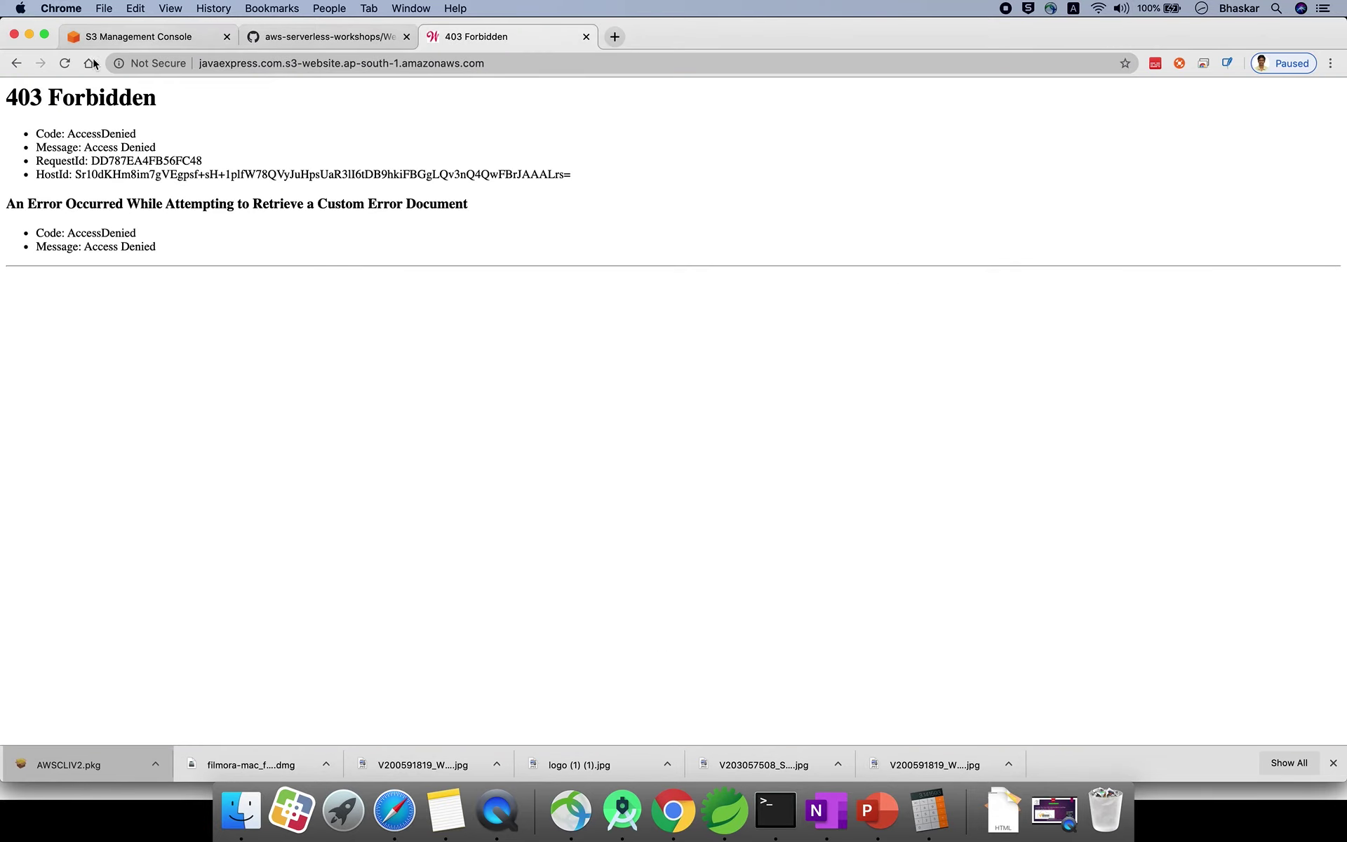
{"action": "left_click", "coordinate": [64, 64]}
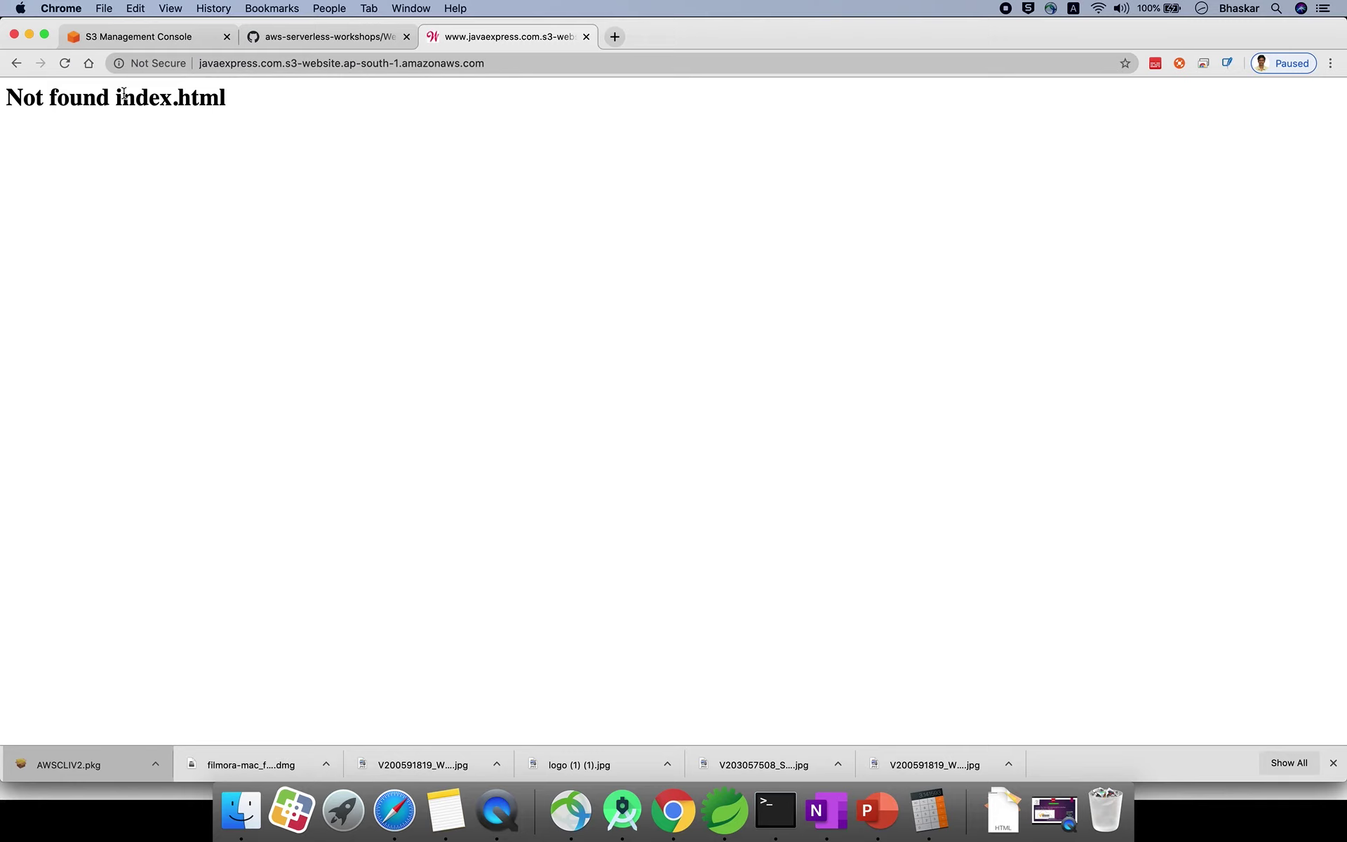
{"action": "left_click_drag", "start_coordinate": [115, 97], "coordinate": [238, 95]}
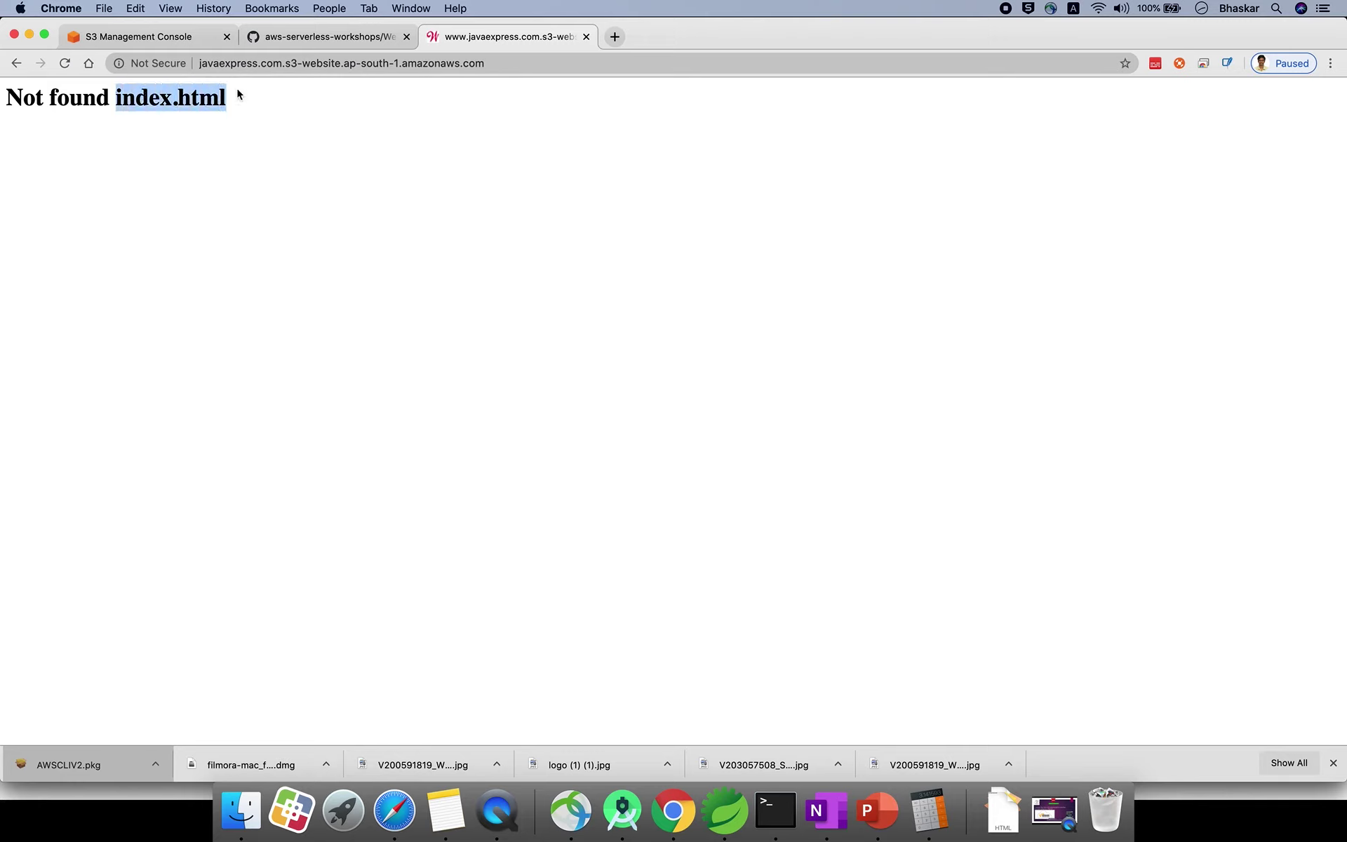
{"action": "left_click", "coordinate": [282, 104]}
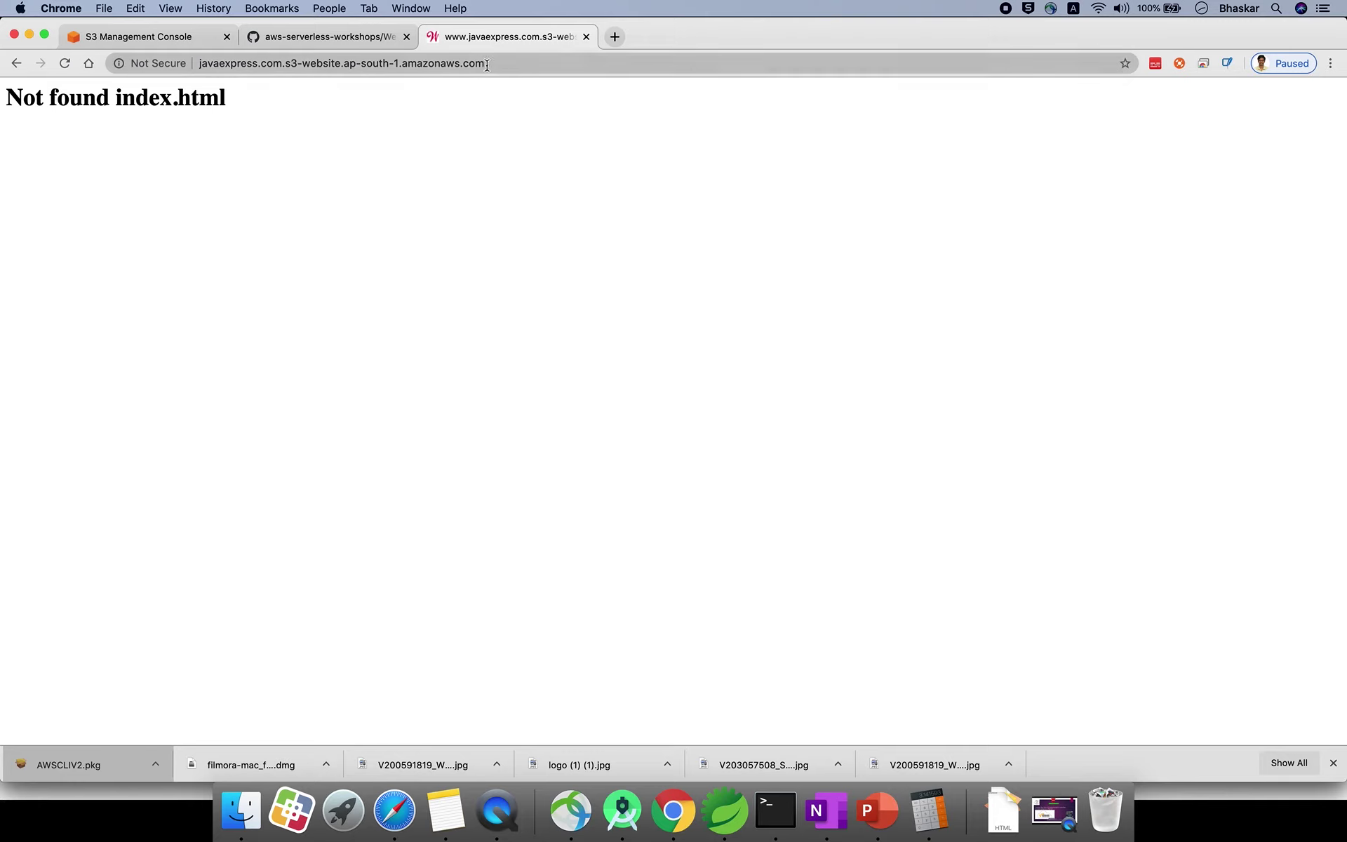